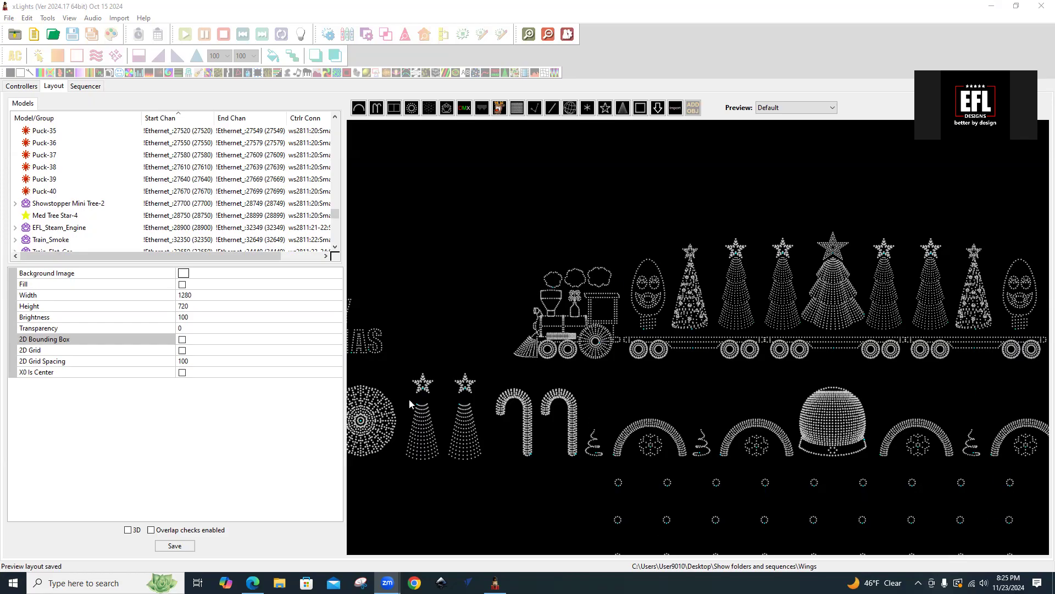
Step: Open the submodels of the EFL_Steam_Engine model, maximize their window and enlarge the model preview area
click(586, 342)
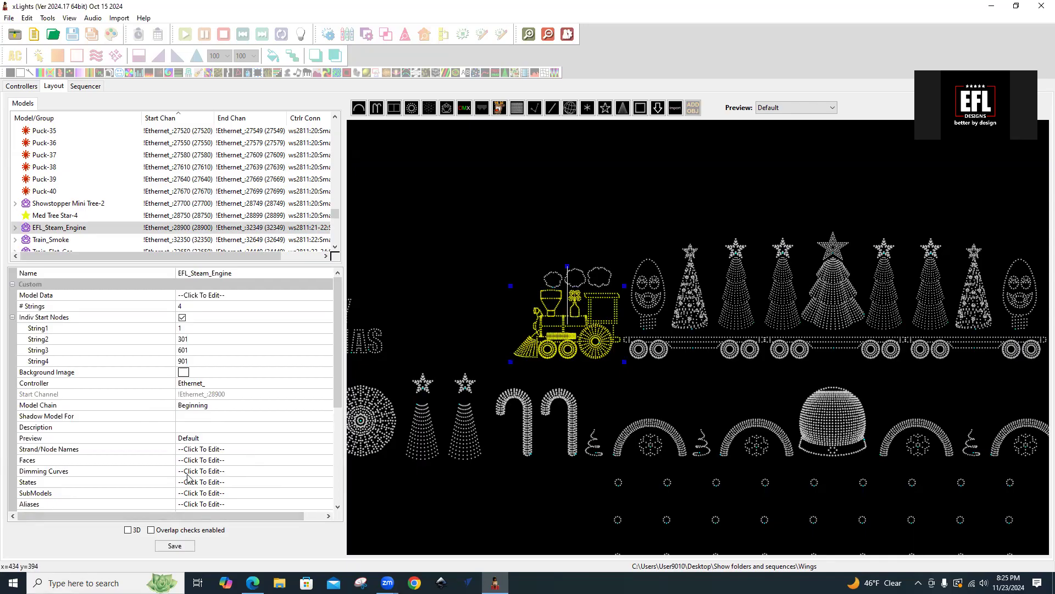
click(325, 493)
click(327, 493)
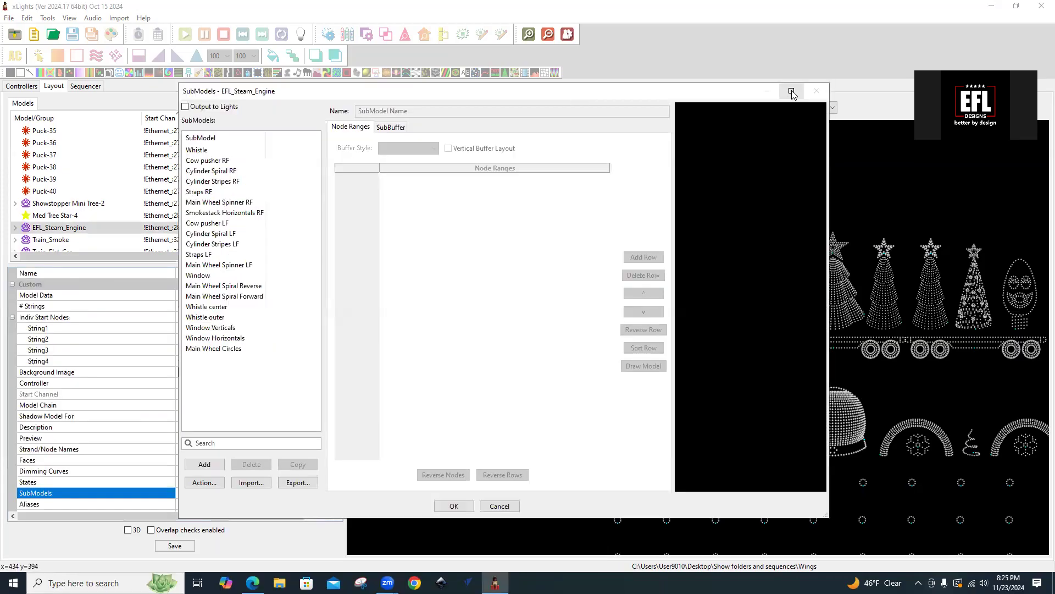
click(792, 94)
drag(697, 207, 492, 203)
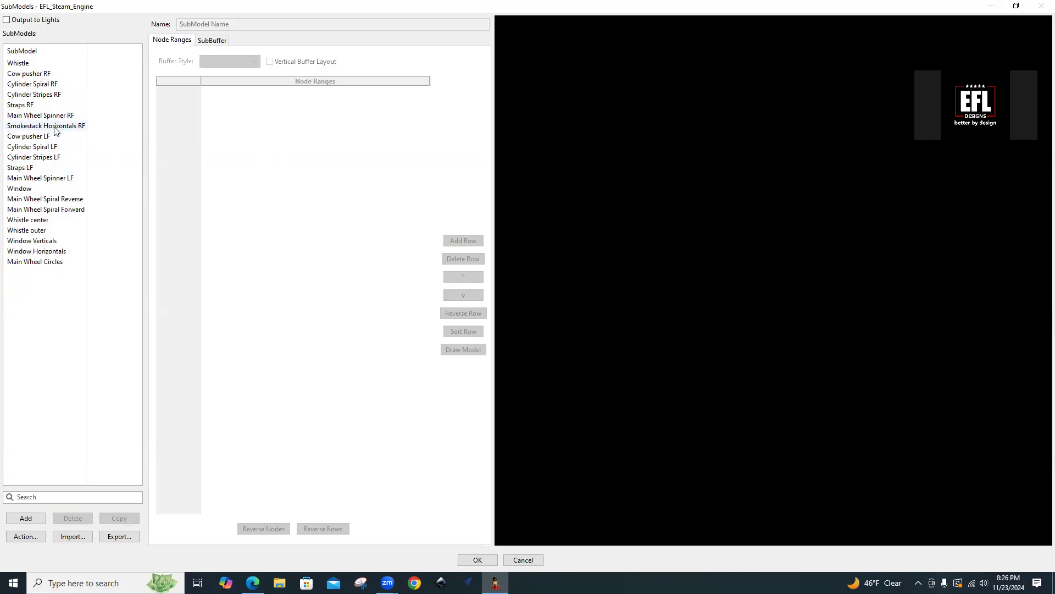
Step: Examine the Cow pusher RF submodel by highlighting each of its node rows in order, from Left to Right
click(28, 75)
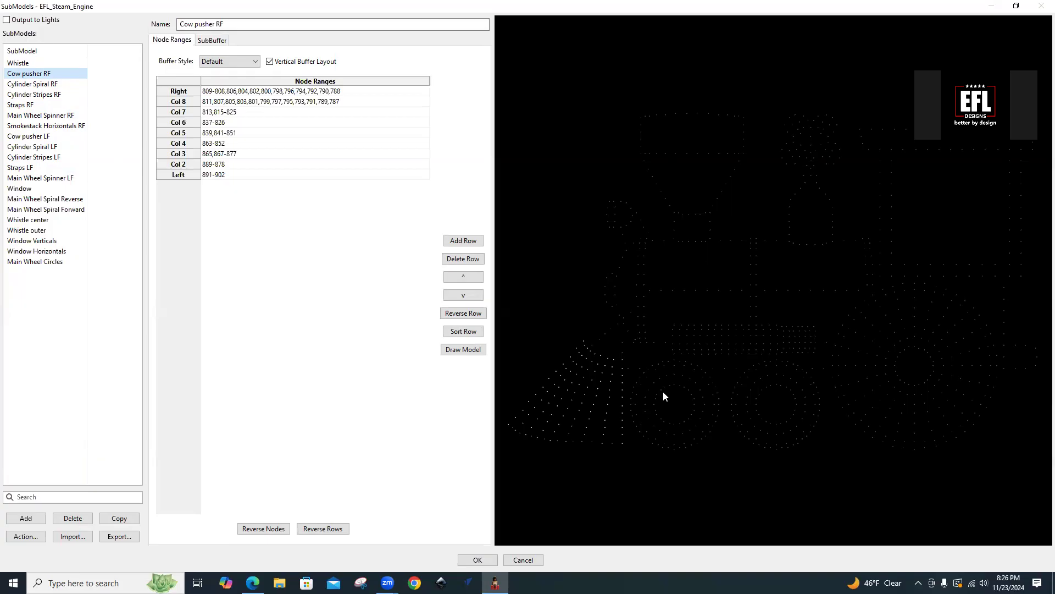
click(233, 176)
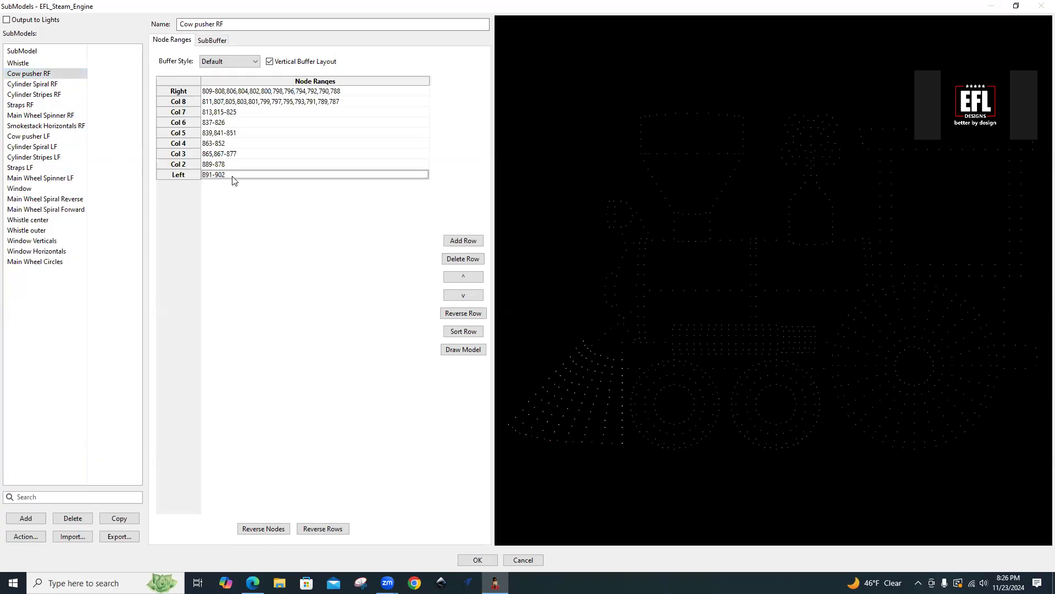
click(240, 165)
click(246, 156)
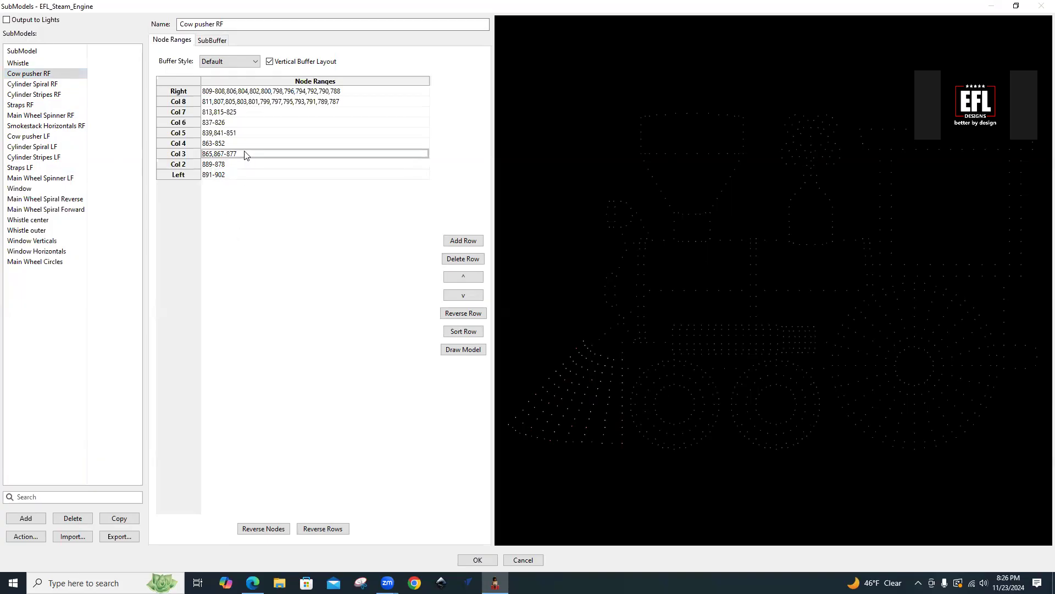
click(246, 144)
click(248, 134)
click(253, 124)
click(255, 114)
click(264, 104)
click(272, 92)
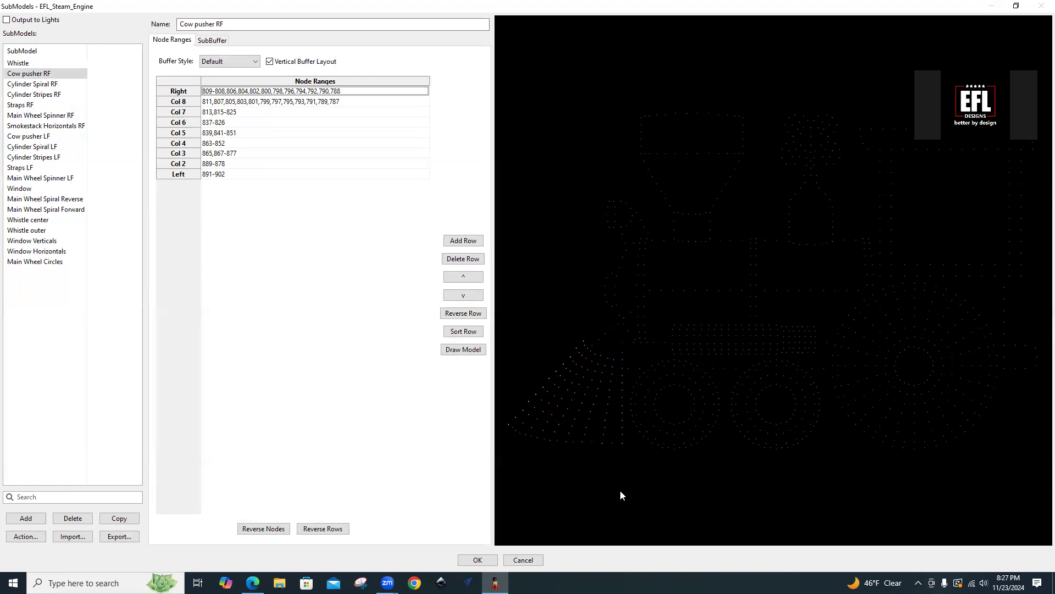
Step: Examine the Cylinder Spiral RF submodel by highlighting its node rows one by one from Bottom up to Line 8
click(34, 84)
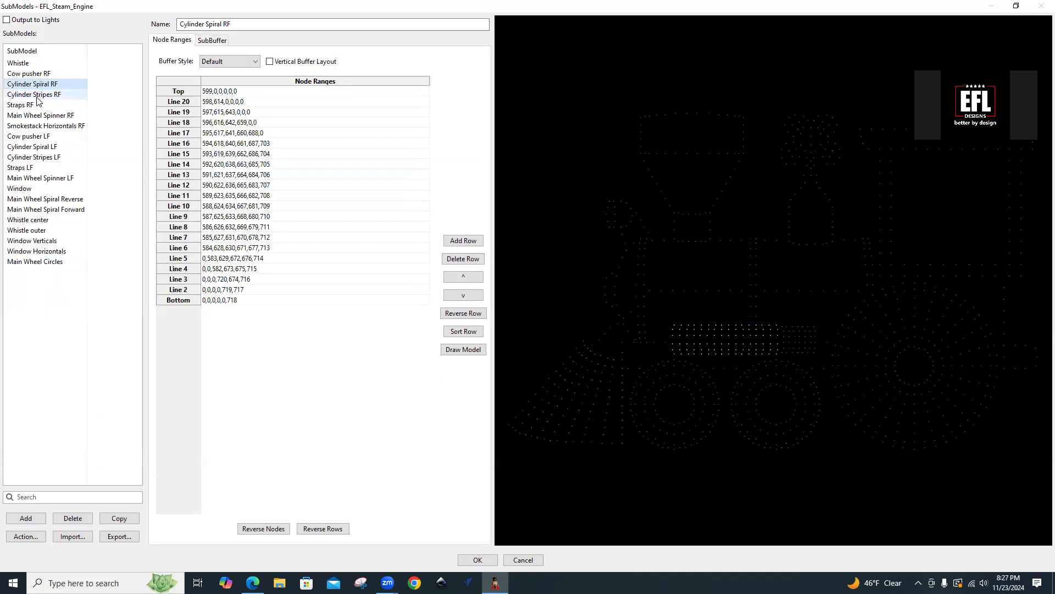
click(37, 98)
click(40, 84)
click(234, 304)
click(243, 290)
click(244, 280)
click(250, 269)
click(254, 260)
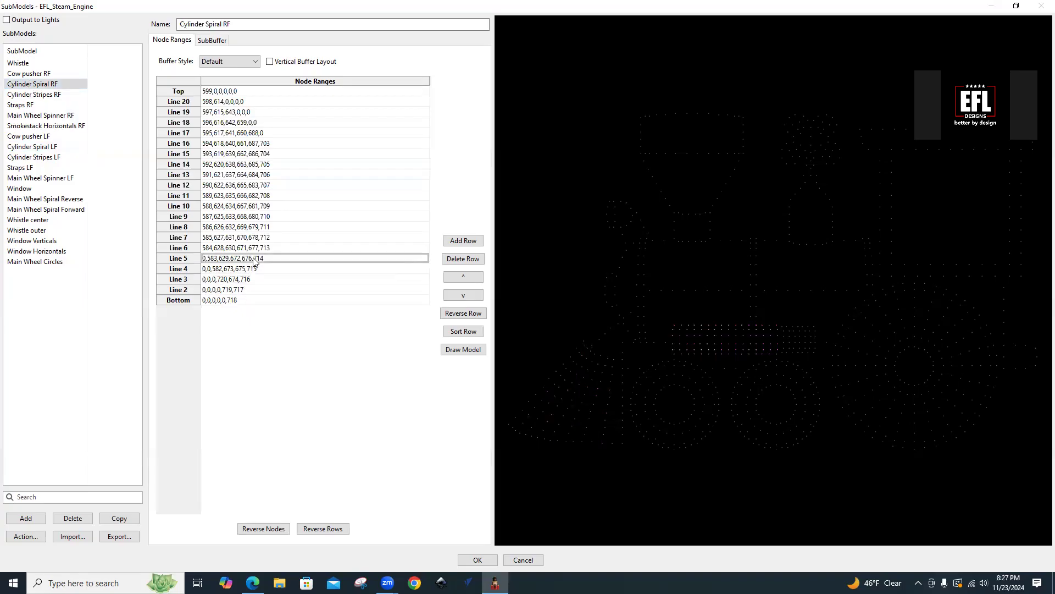
click(258, 249)
click(264, 238)
click(269, 229)
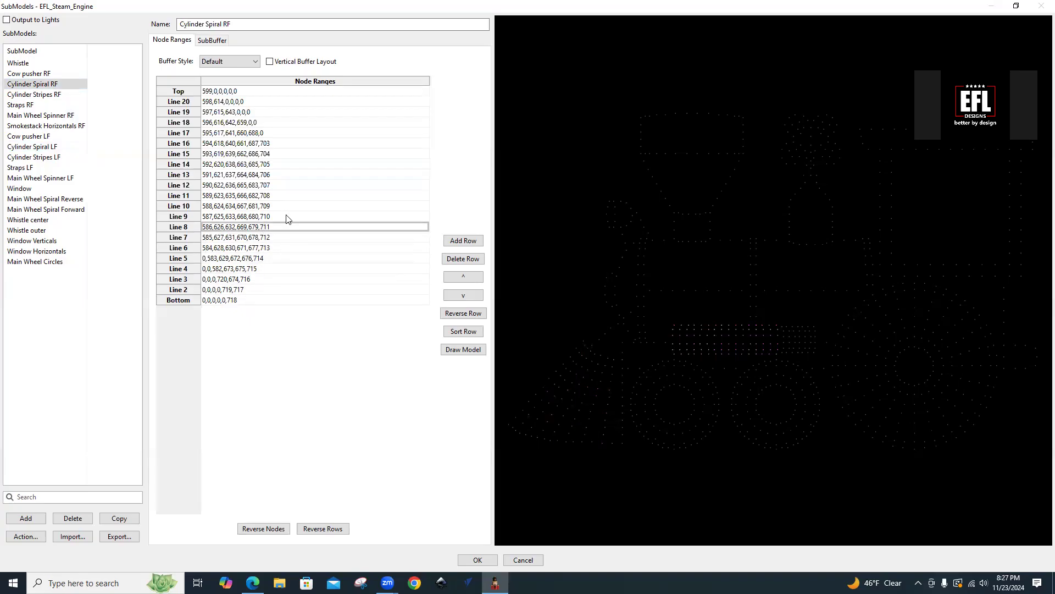
Step: Highlight the Cylinder Stripes RF node rows from Bottom up to Line 8 and compare them with Cylinder Spiral RF
click(28, 94)
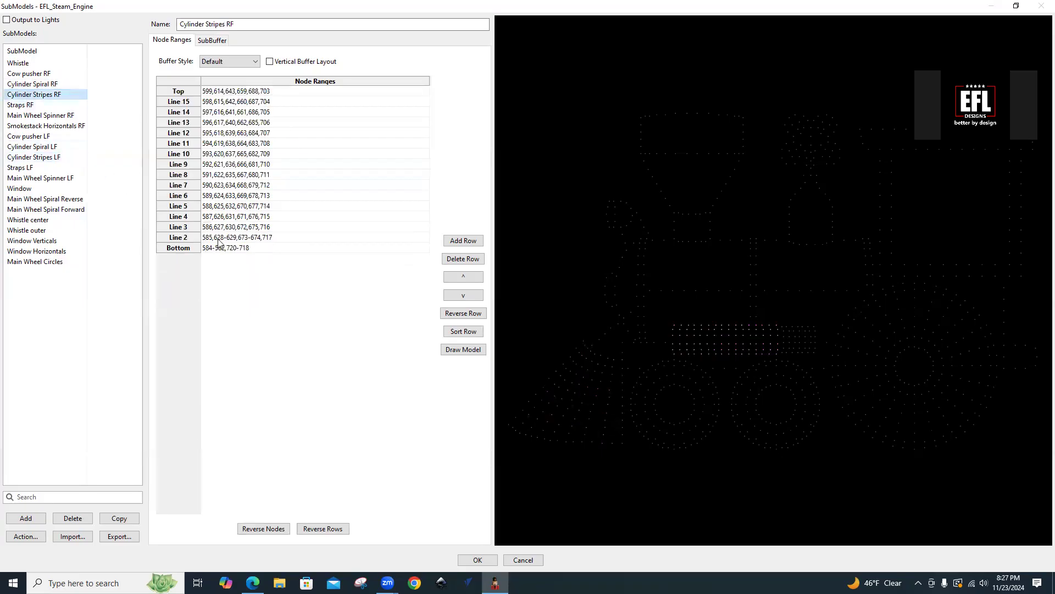
click(235, 248)
click(237, 241)
click(239, 228)
click(241, 218)
click(243, 207)
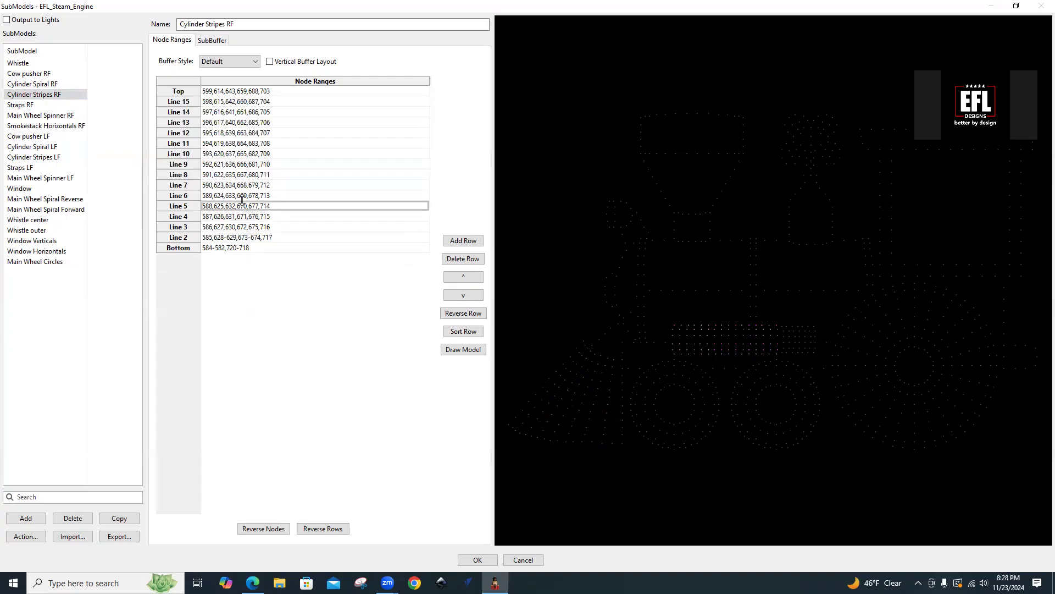
click(243, 197)
click(244, 186)
click(244, 175)
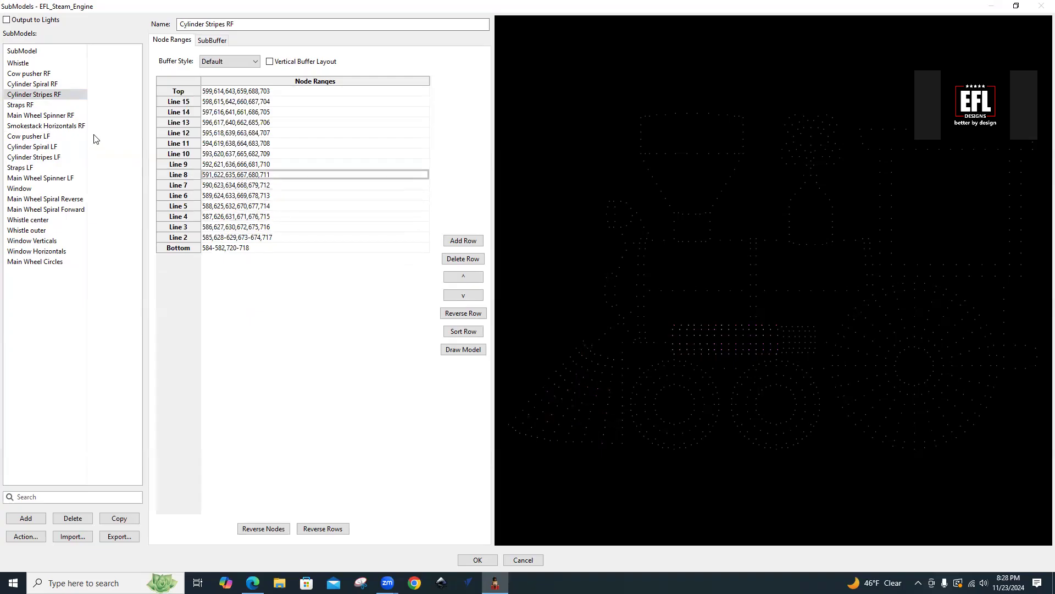
click(39, 87)
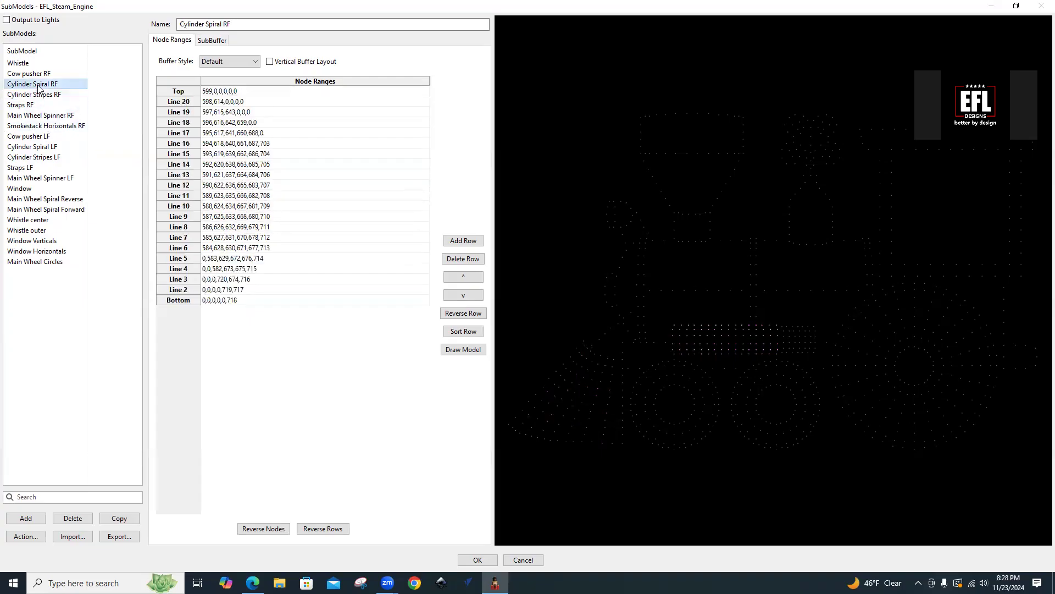
Step: View the Straps RF submodel, and highlight the Main Wheel Spinner RF node rows from Bottom up to Line 6
click(18, 106)
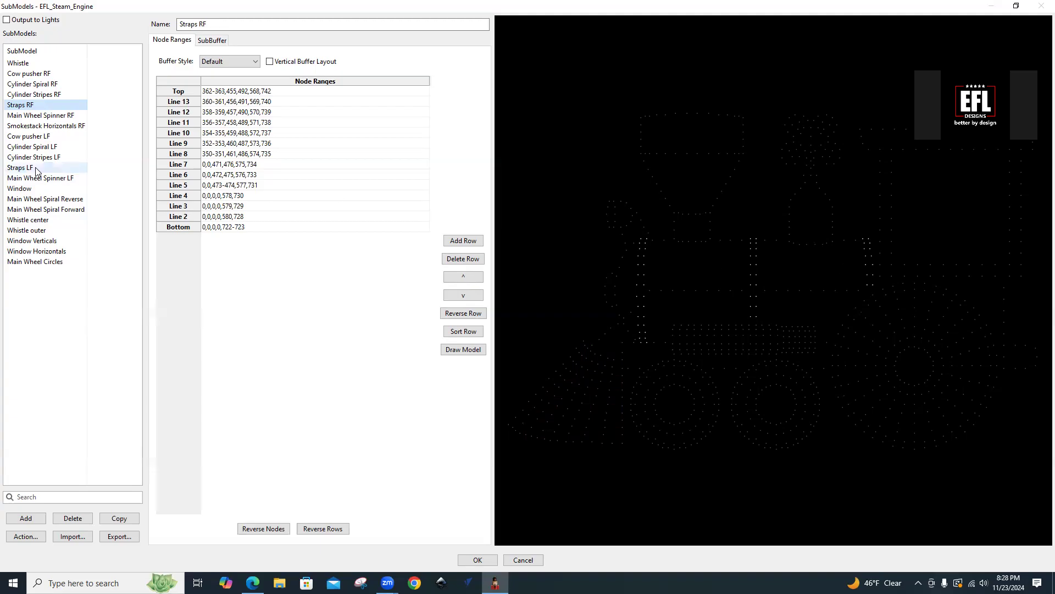
click(25, 118)
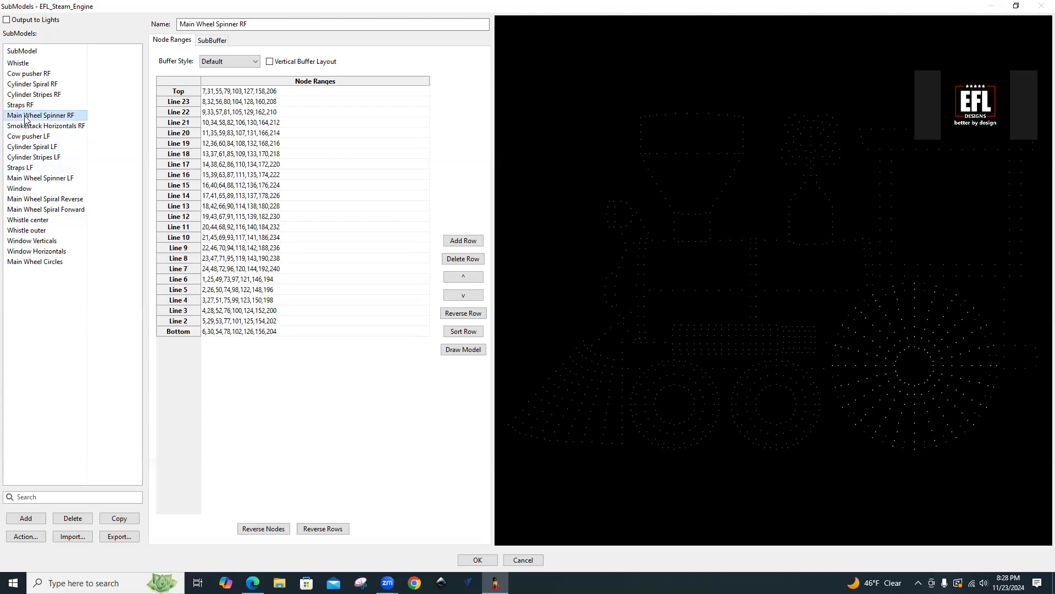
click(243, 332)
click(244, 322)
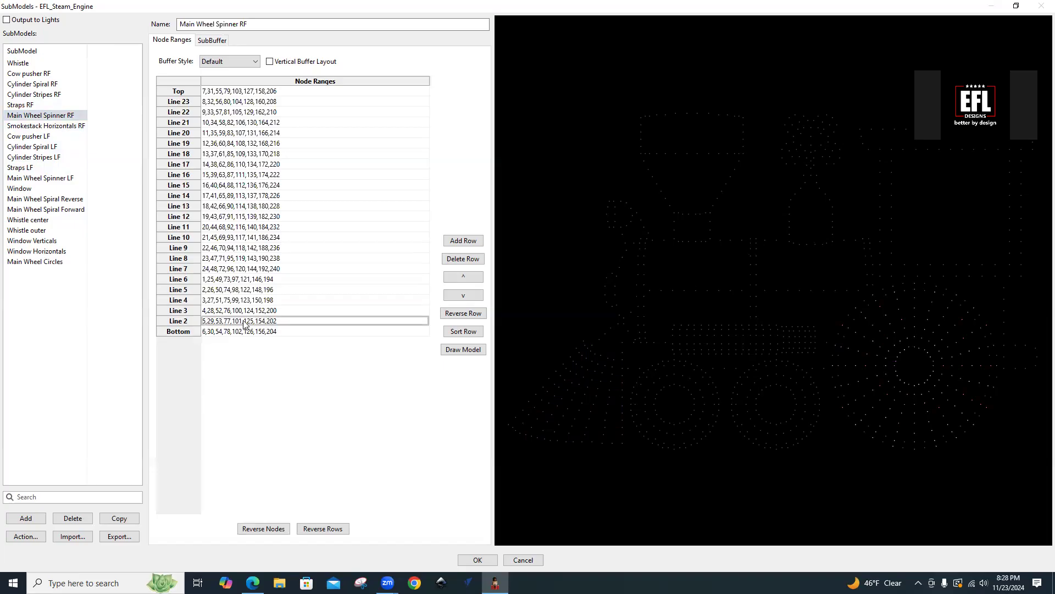
click(247, 311)
click(248, 301)
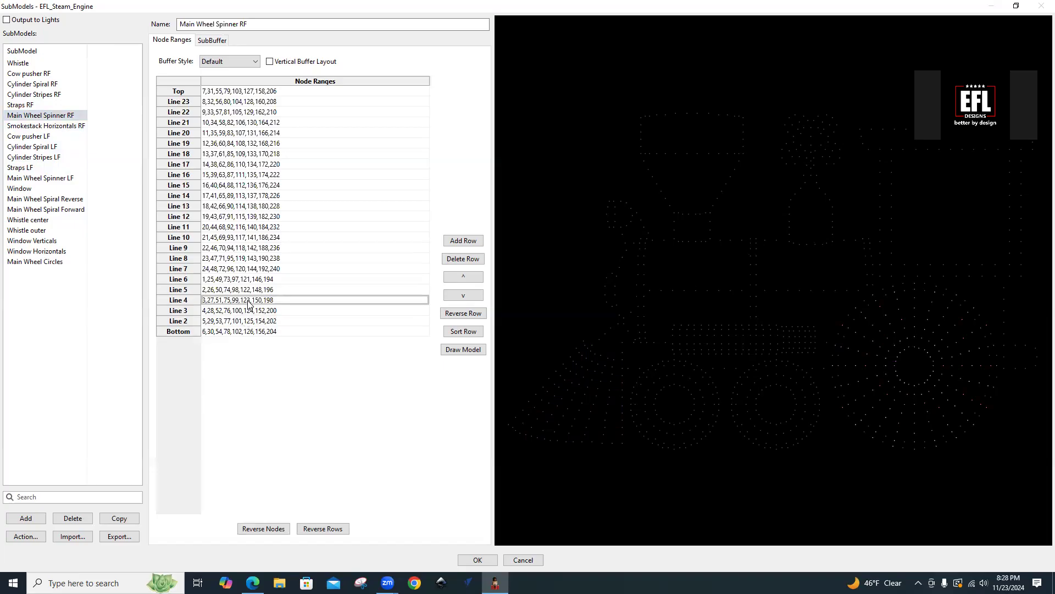
click(251, 290)
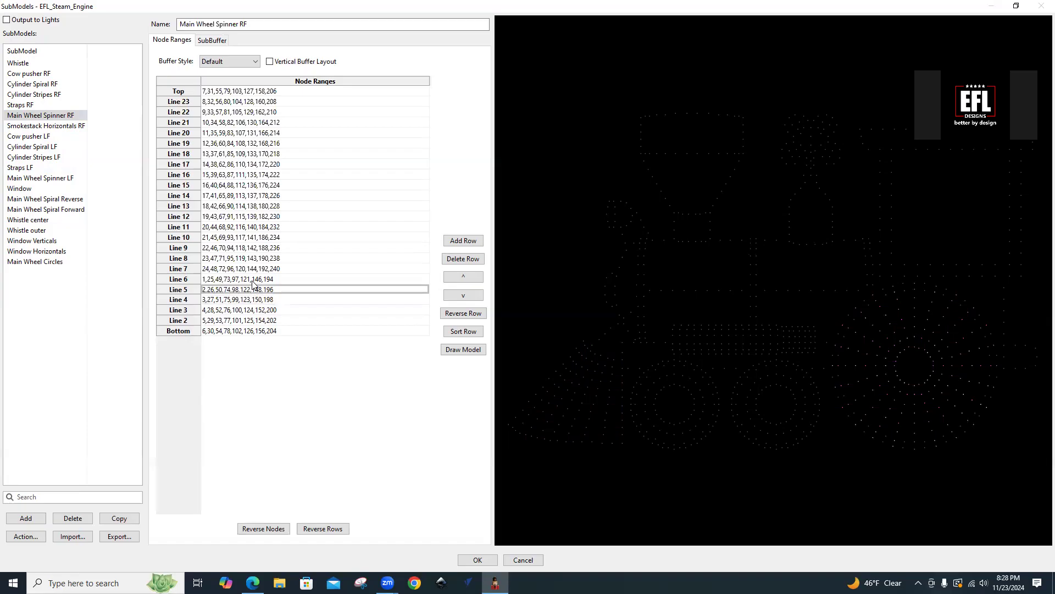
click(252, 280)
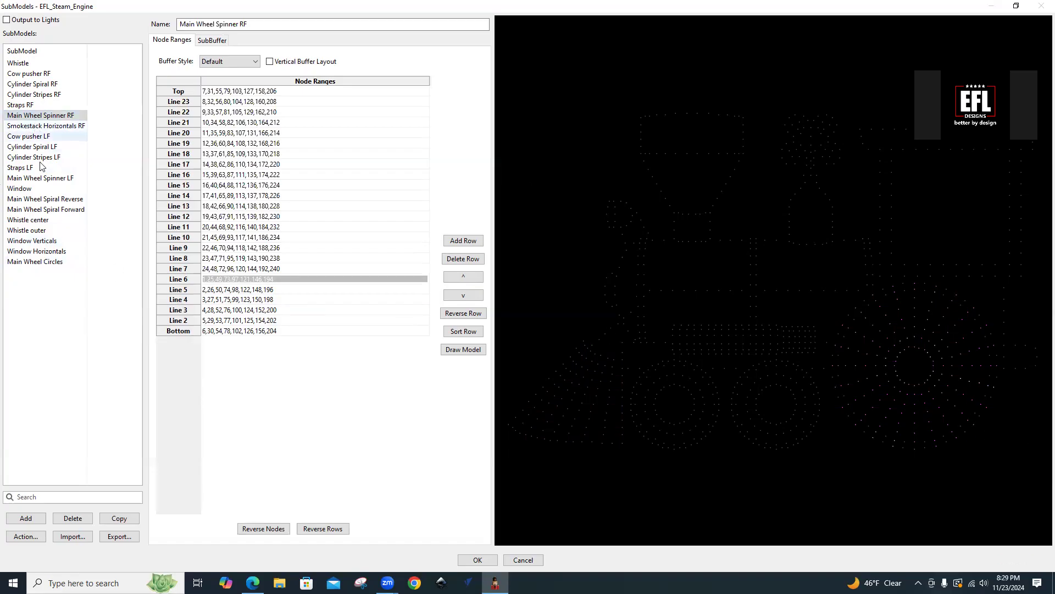
Step: Examine the direction of the Main Wheel Spinner LF submodel by highlighting its node rows from Bottom up to Line 3
click(44, 179)
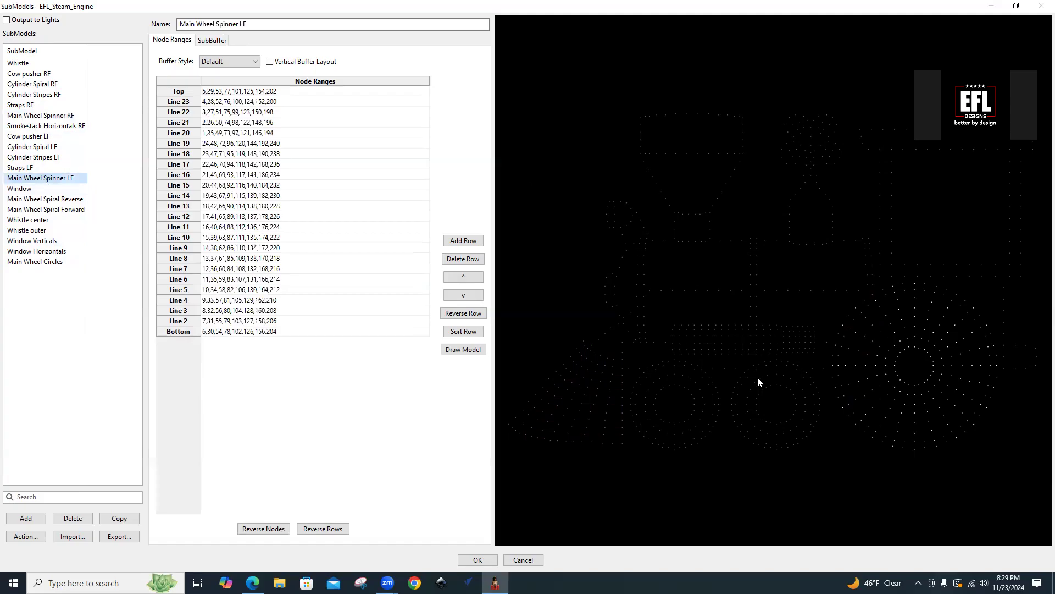
click(264, 331)
click(262, 322)
click(264, 311)
click(265, 311)
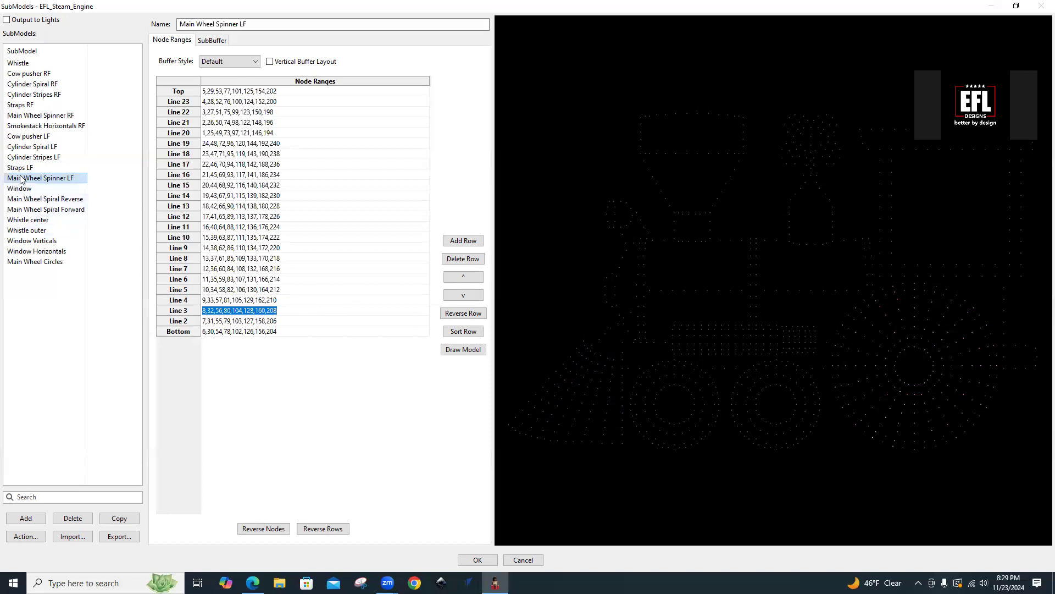
Step: View the node layouts of the Smokestack Horizontals RF, Window and Main Wheel Spiral Reverse submodels
click(28, 126)
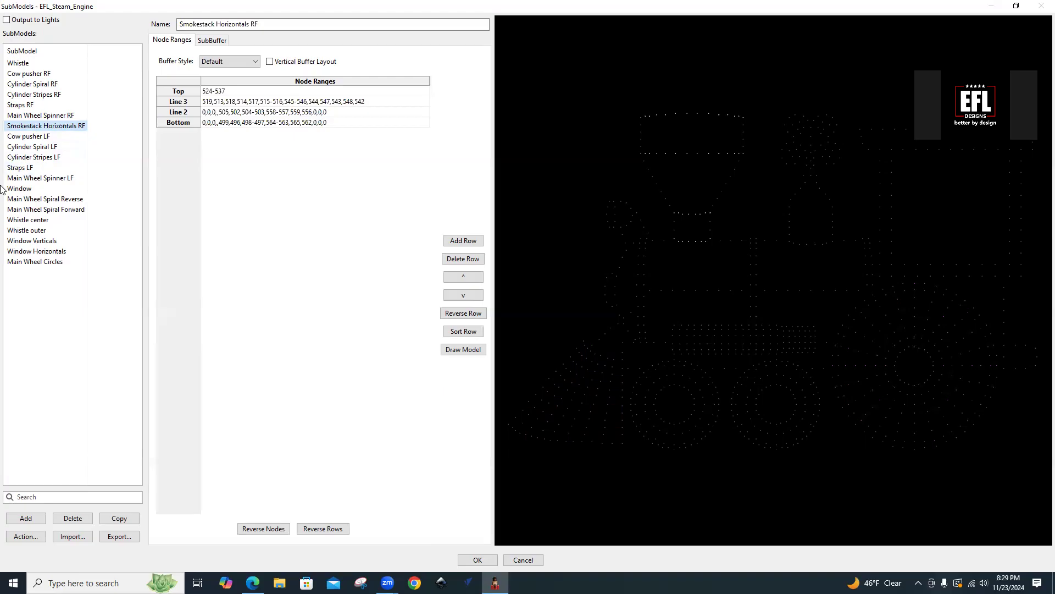
click(18, 189)
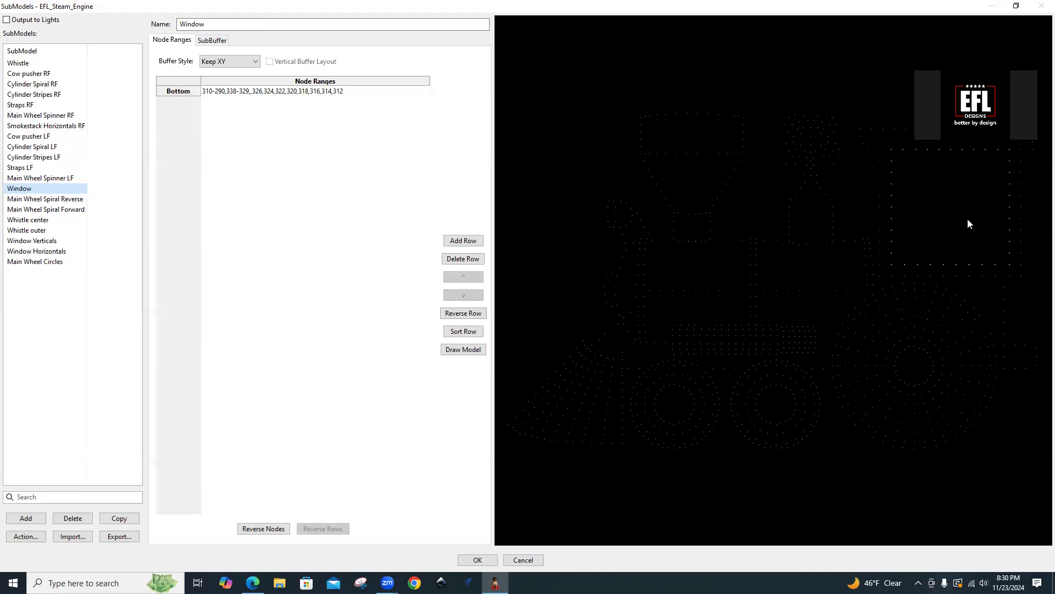
click(45, 199)
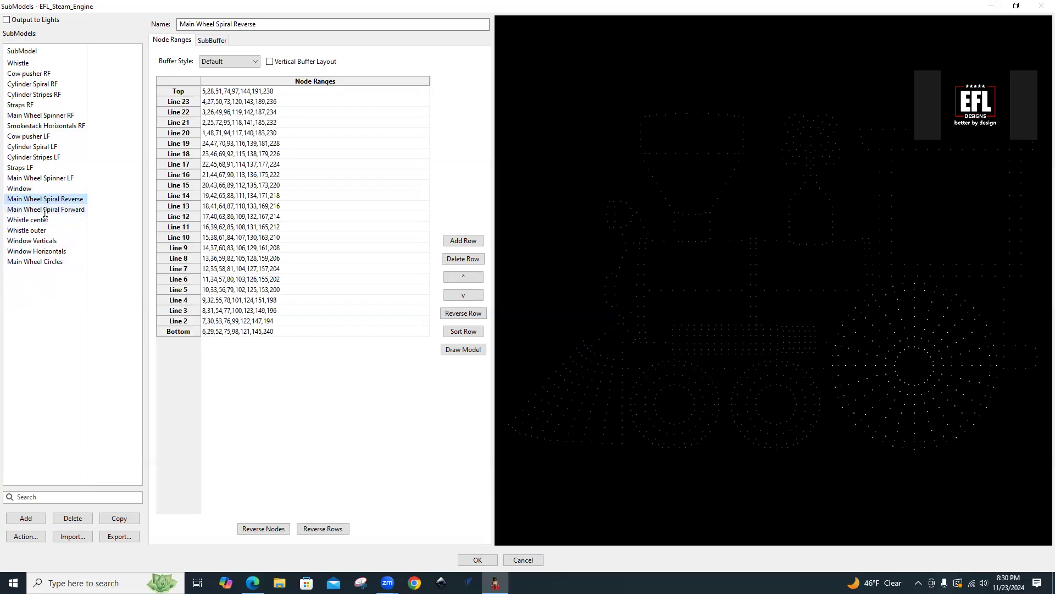
Step: Examine the Main Wheel Spiral Forward submodel by highlighting its node rows from Bottom up to Line 7
click(45, 211)
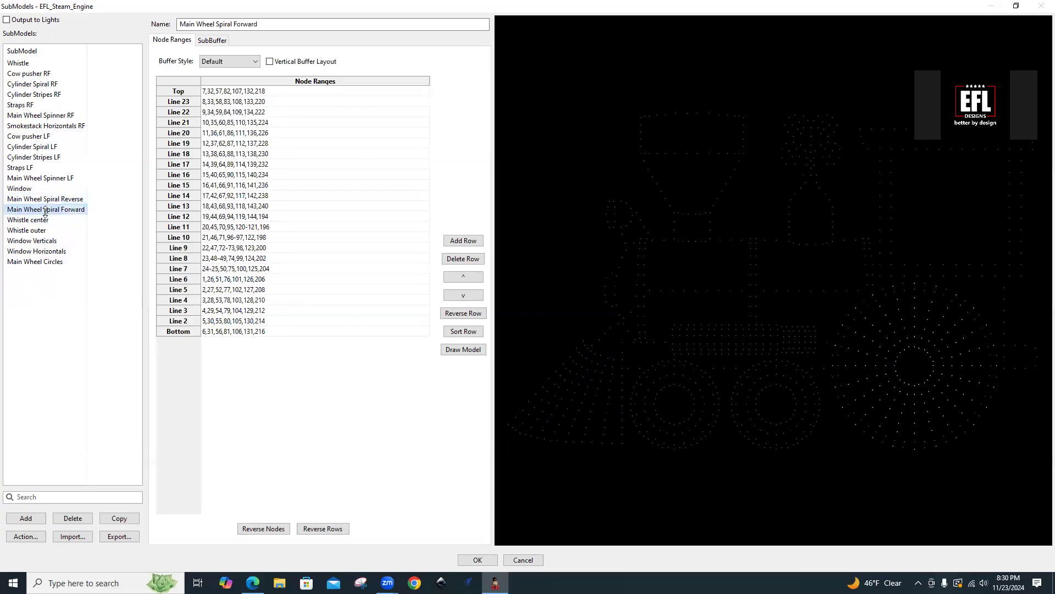
double_click(263, 332)
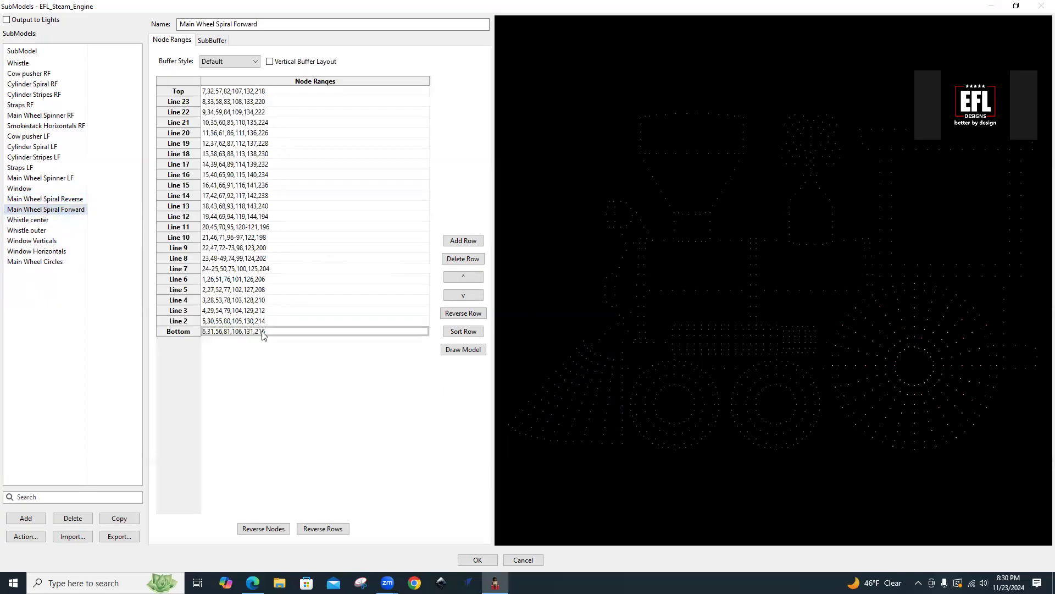
click(262, 323)
click(258, 311)
click(259, 304)
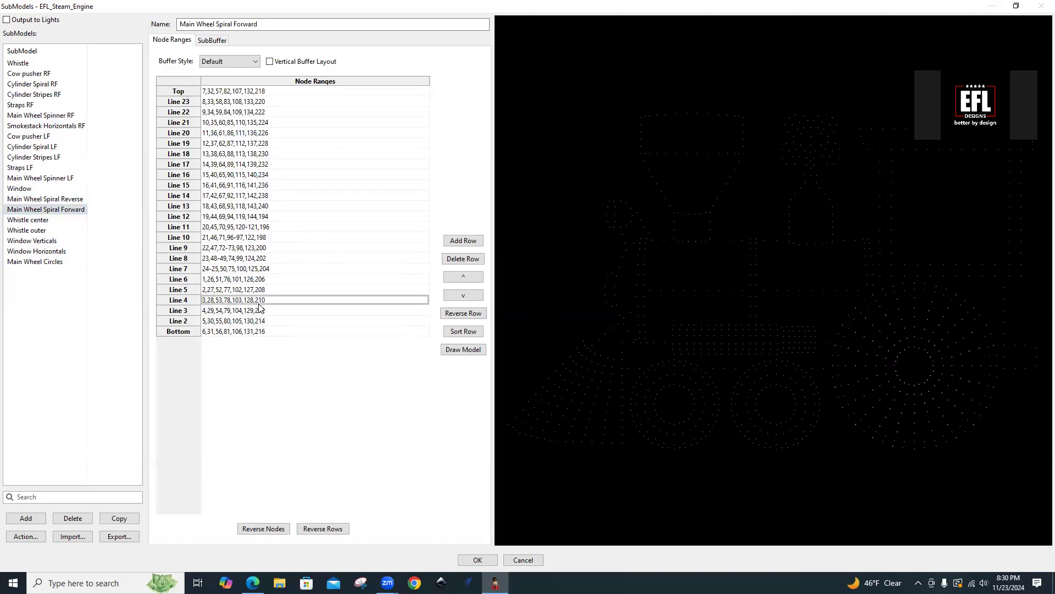
click(258, 302)
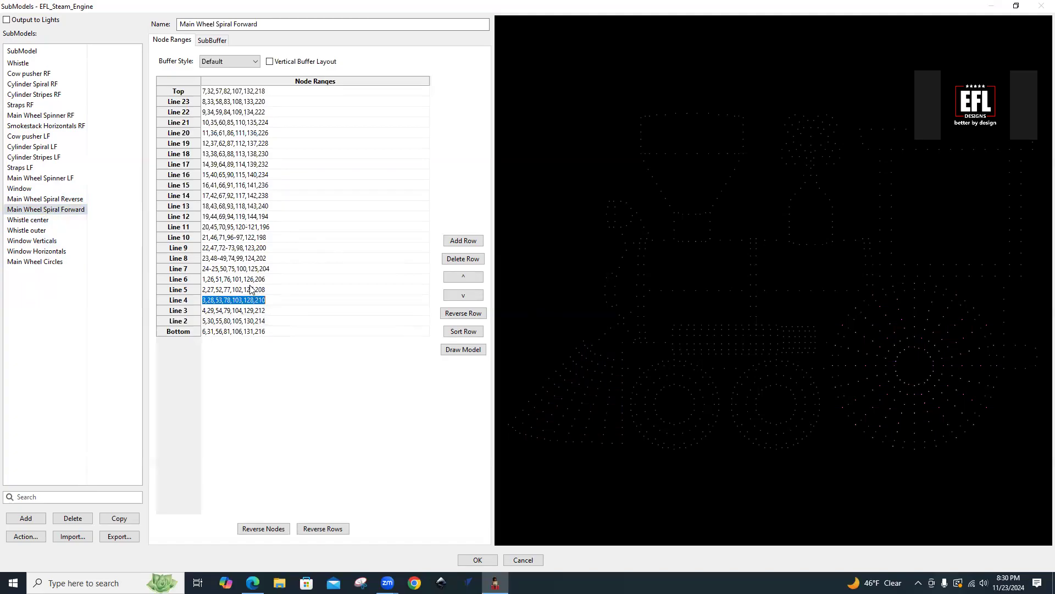
click(251, 289)
click(253, 279)
click(251, 269)
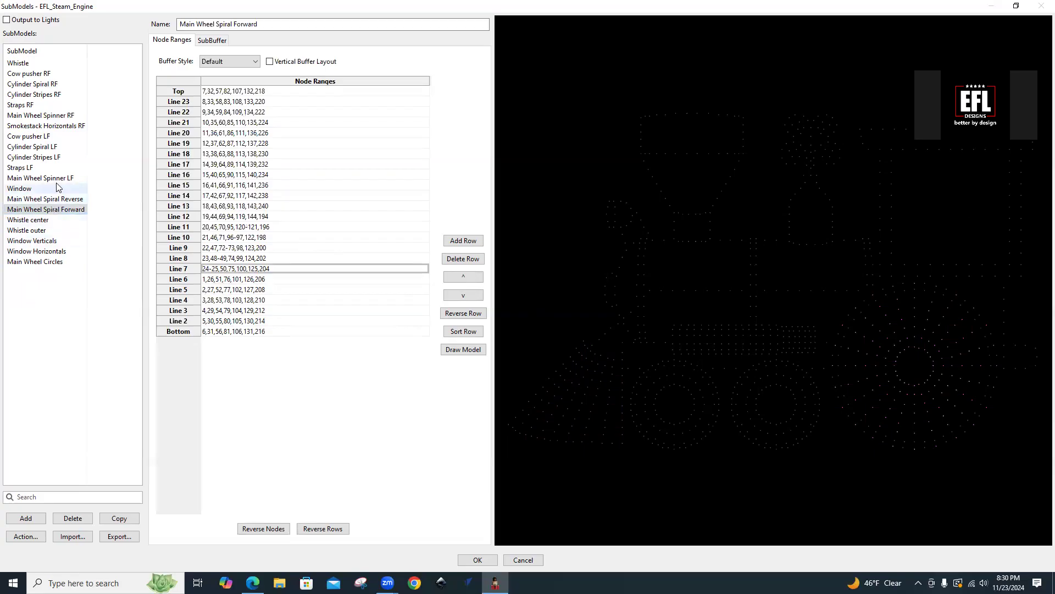
Step: Examine the Main Wheel Spiral Reverse submodel by highlighting its node rows from Bottom up to Line 6
click(55, 199)
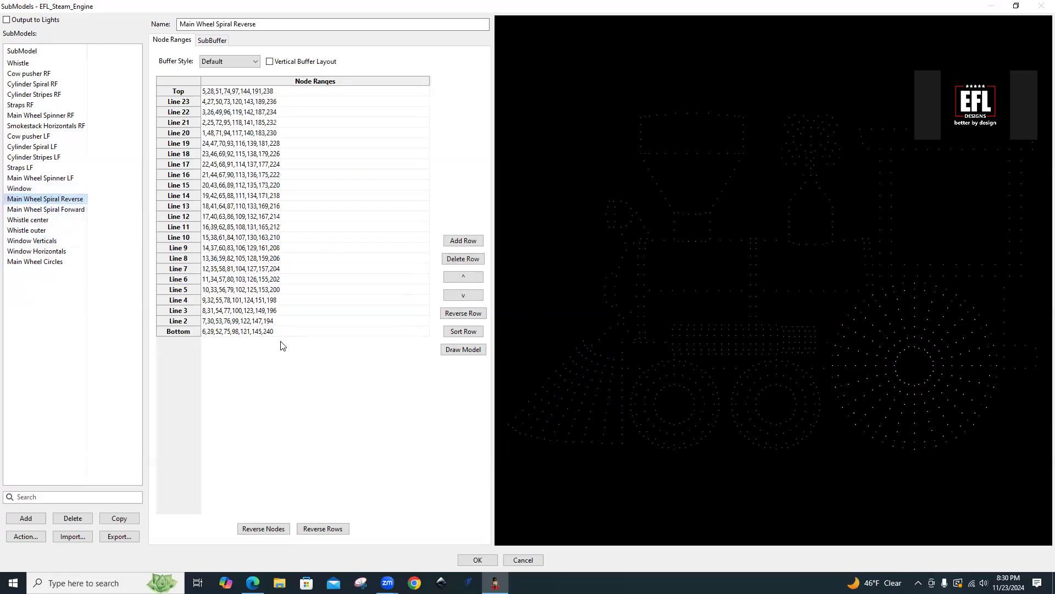
click(262, 331)
click(261, 324)
click(265, 312)
click(267, 303)
click(266, 301)
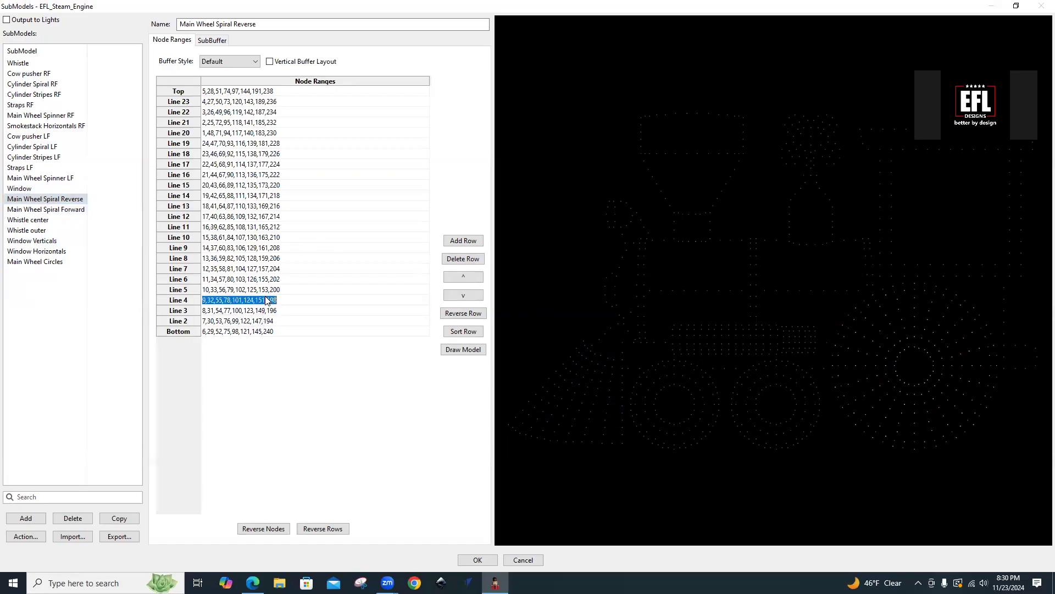
click(267, 291)
click(266, 281)
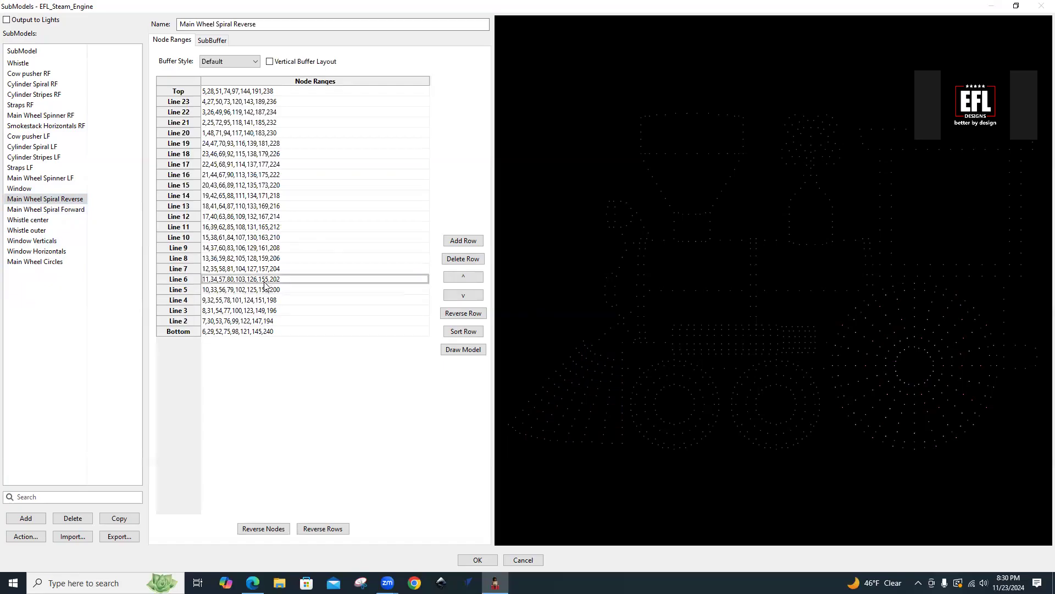
Step: View the node layout of the Whistle center submodel and compare it with the full Whistle submodel
click(30, 220)
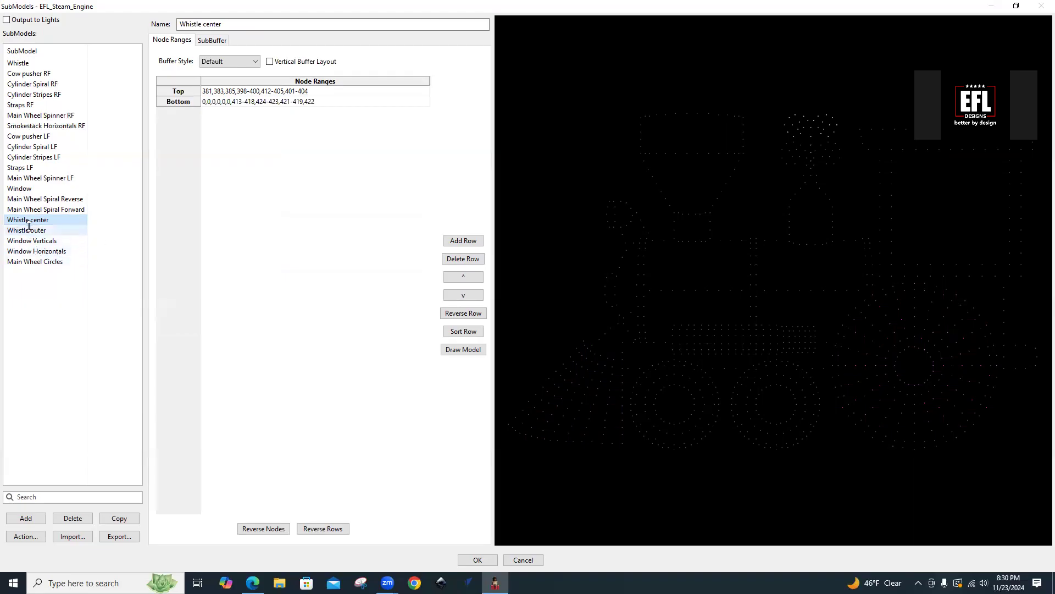
click(11, 64)
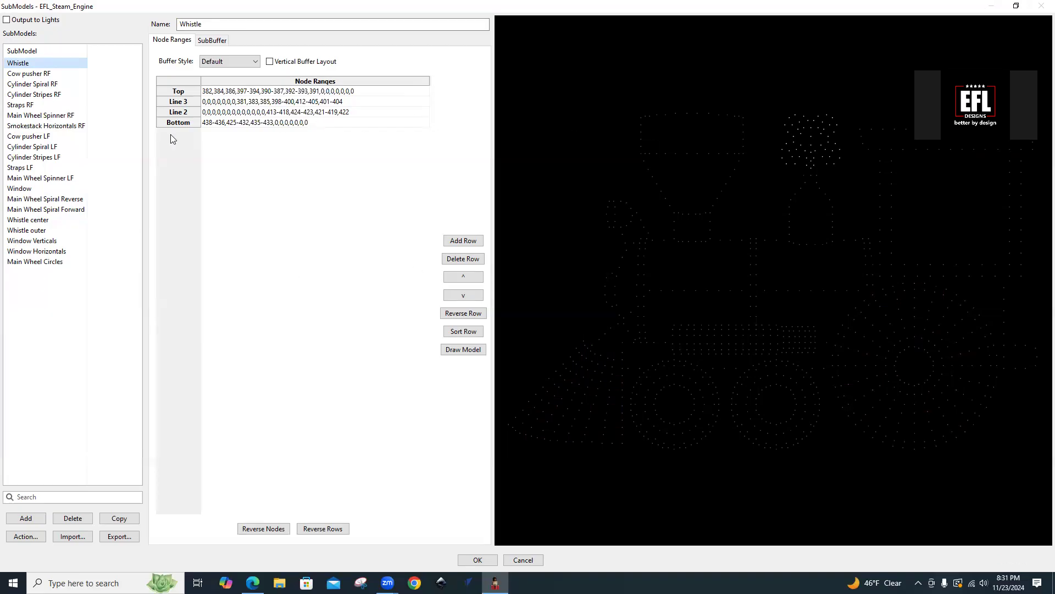
Step: Cancel out of the submodel editor and tidy the Sequencer by closing Effect Assist and restoring the maximized House Preview
click(521, 561)
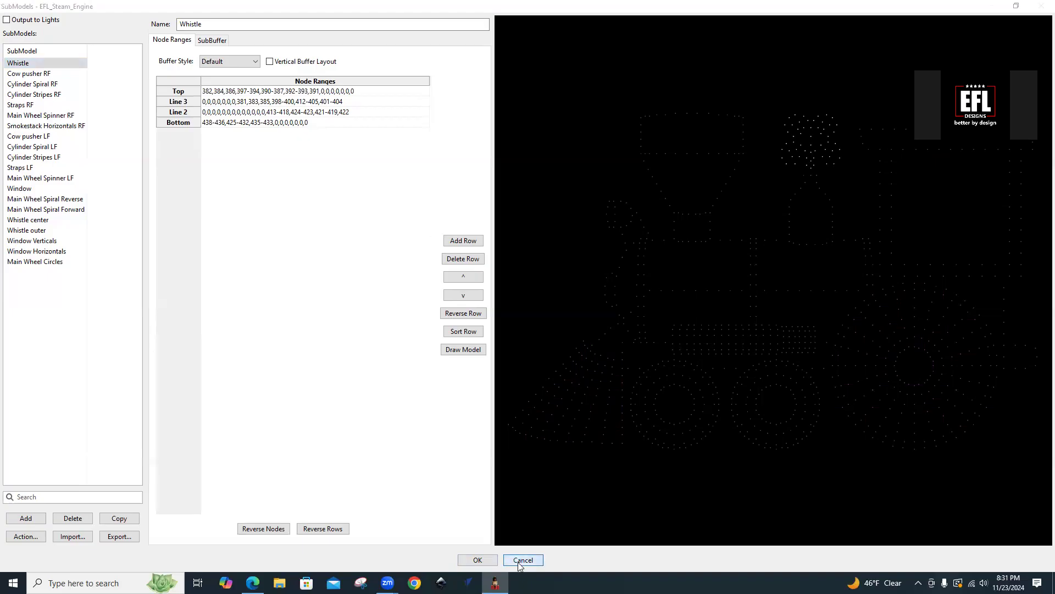
click(563, 290)
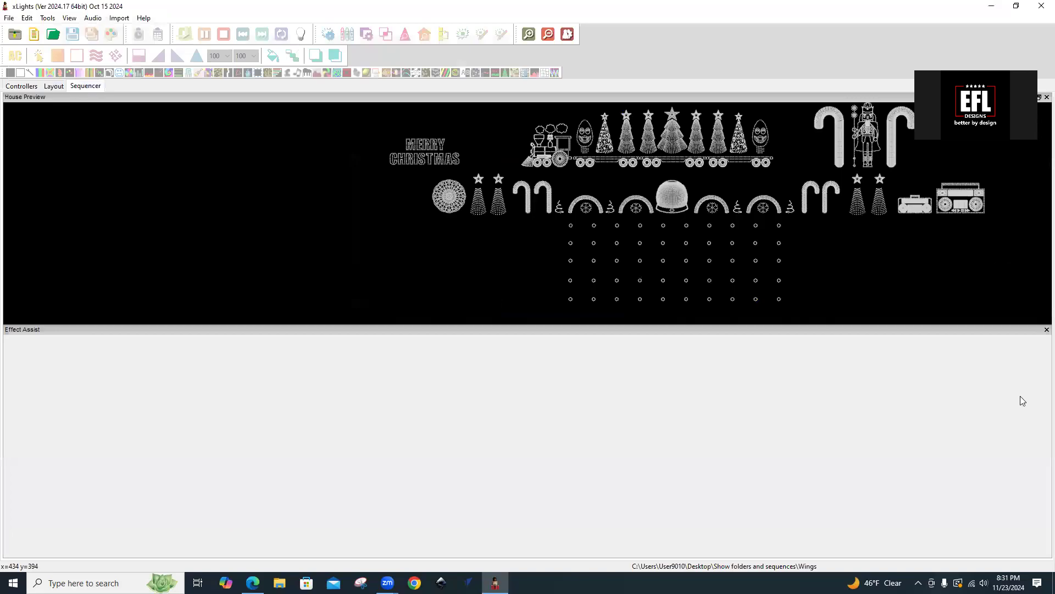
click(1047, 329)
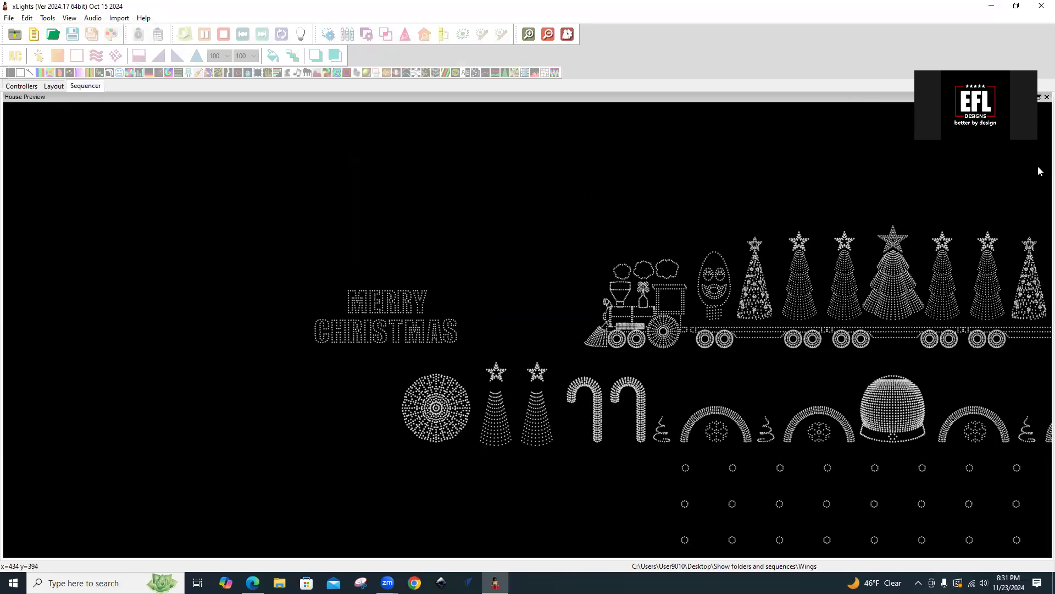
click(1039, 98)
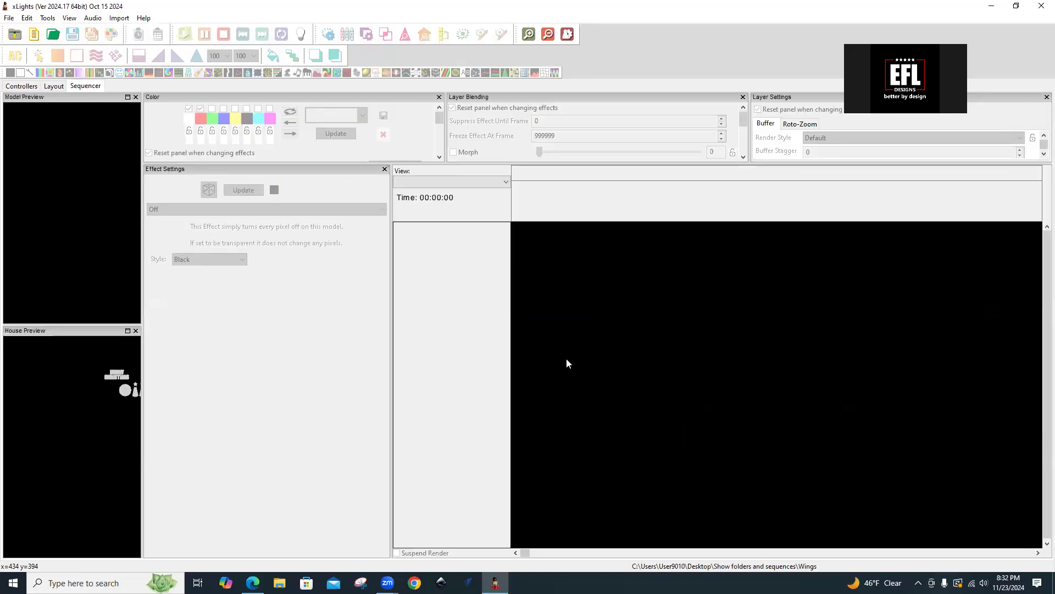
Step: Create a new sequence with the default settings and expand the EFL_Steam_Engine model to list its submodels
click(35, 35)
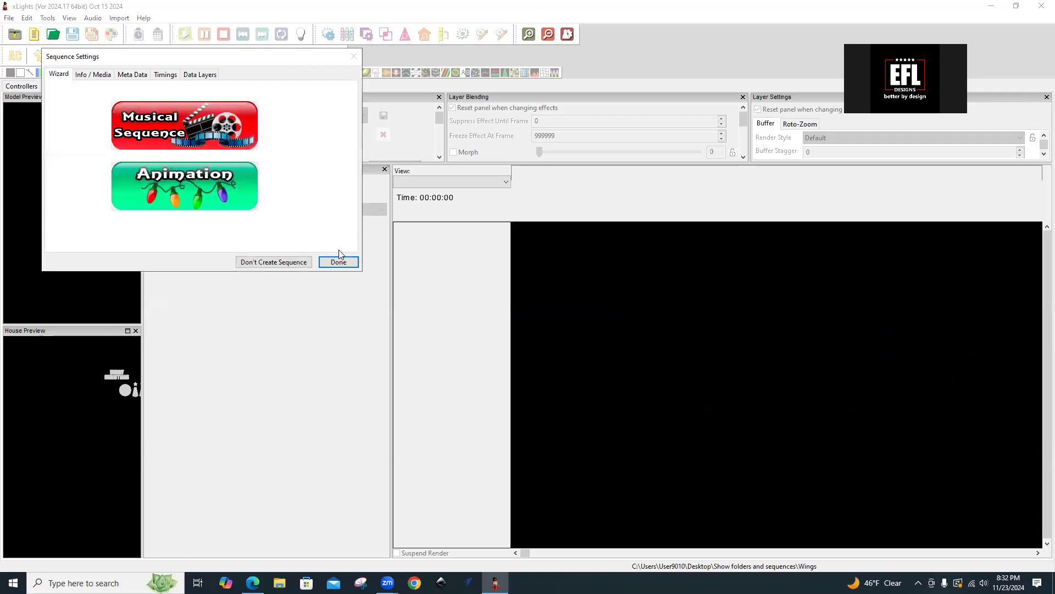
click(337, 261)
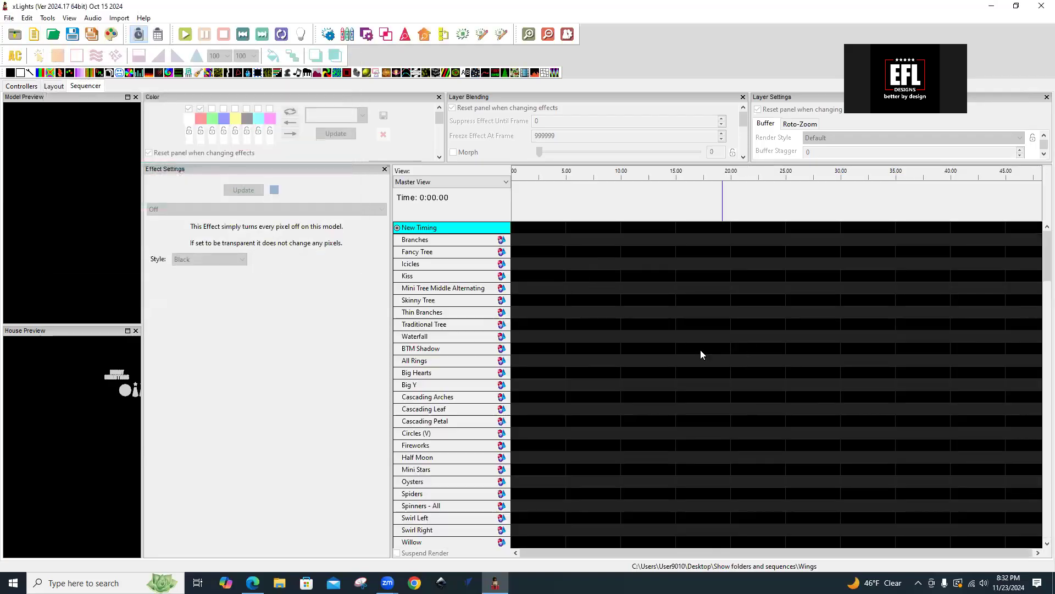
scroll(531, 366, down, 6)
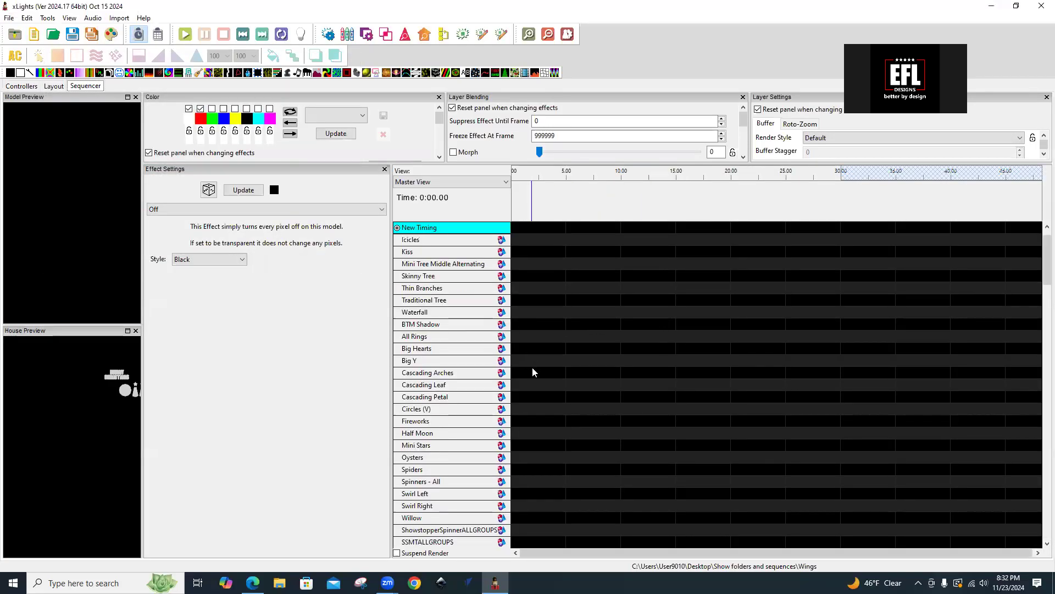
scroll(488, 402, down, 5)
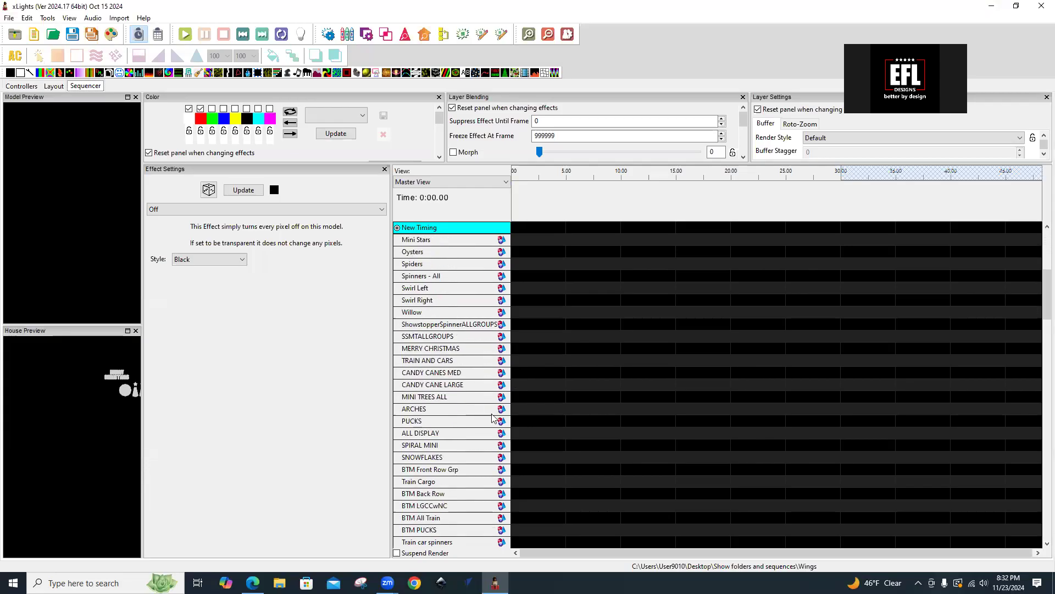
drag(1039, 306, 1039, 472)
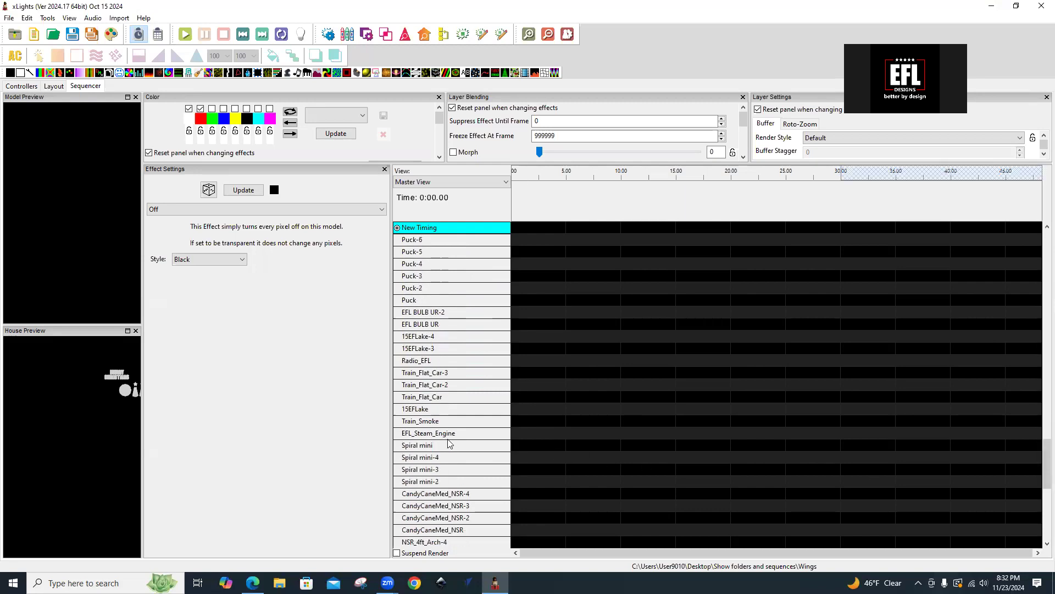
double_click(482, 436)
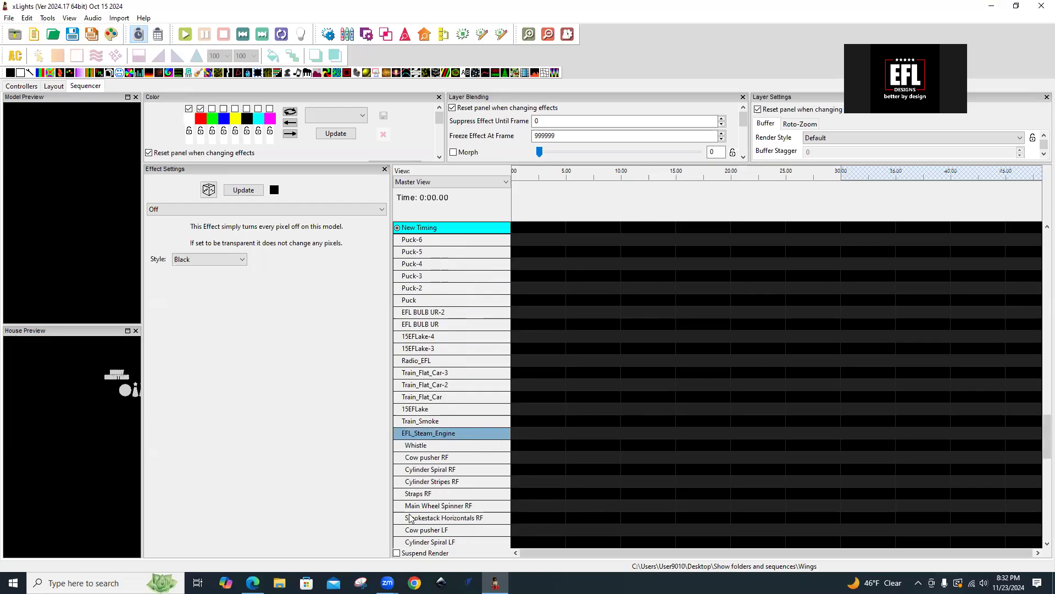
scroll(499, 494, down, 2)
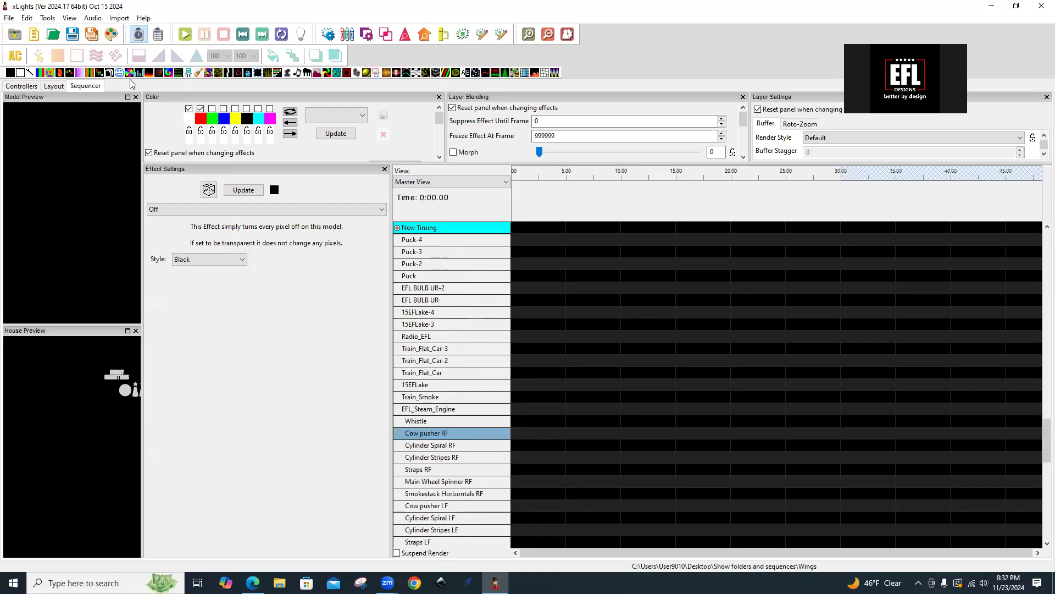
Step: Close the House Preview, narrow the Effect Settings and widen the Model Preview to nearly half the window
click(136, 330)
drag(142, 326, 325, 319)
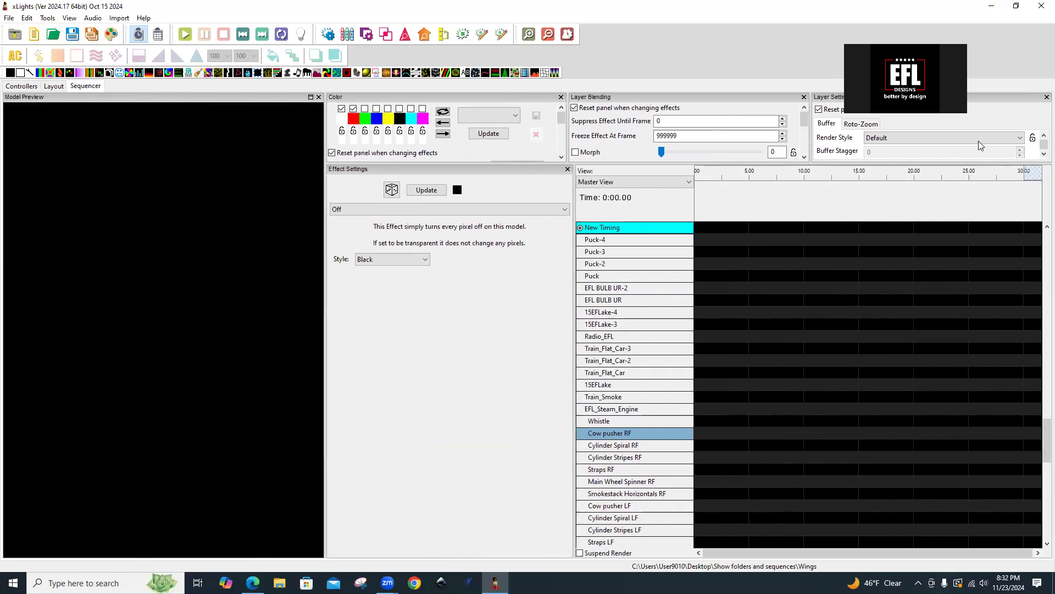
drag(574, 227, 527, 227)
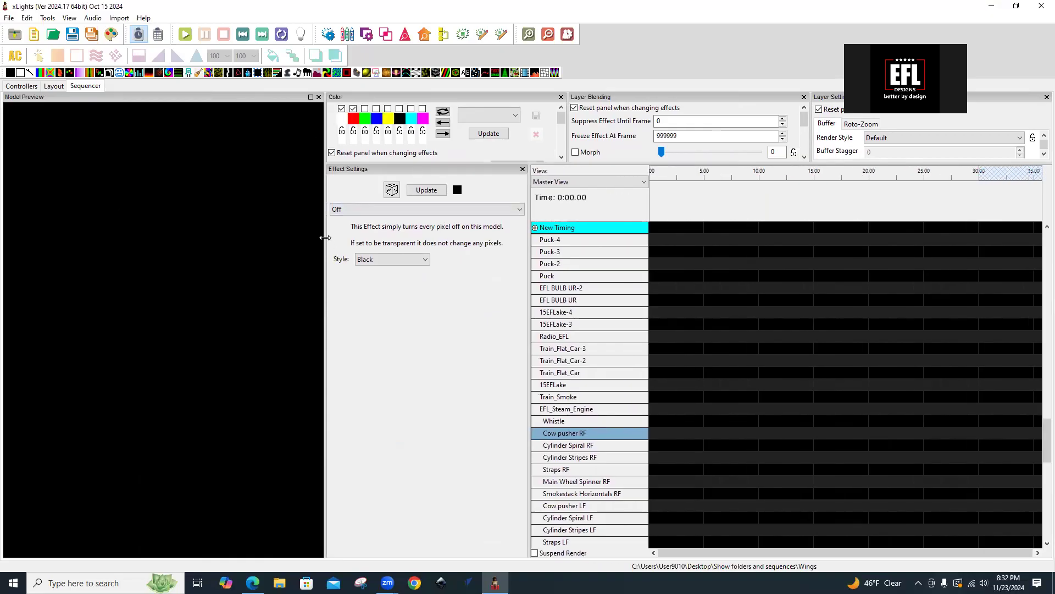
drag(326, 238, 454, 238)
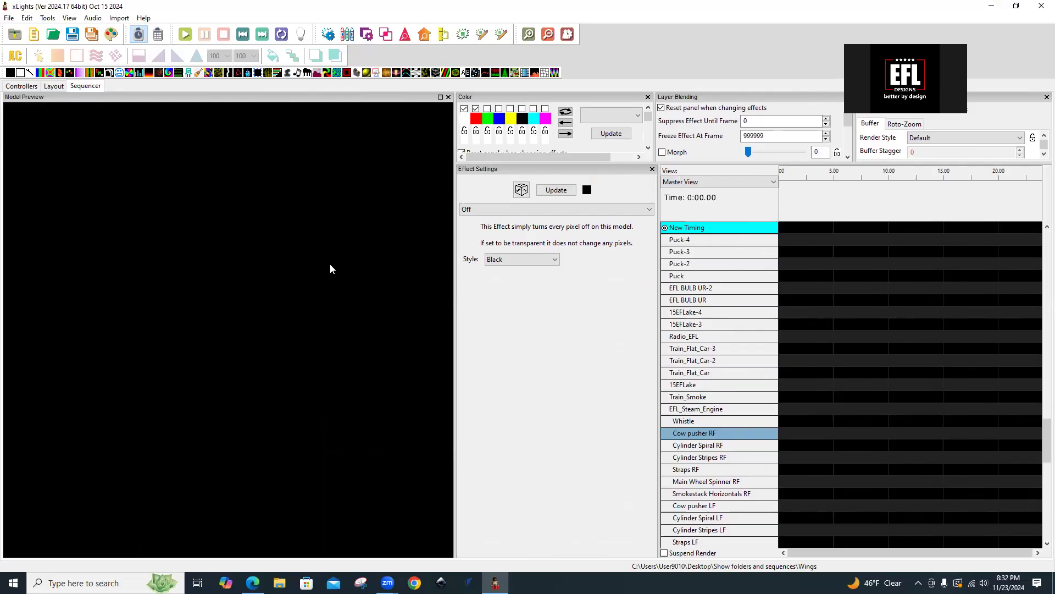
Step: Add an On effect about 12 seconds long to EFL_Steam_Engine, trying blue and red before leaving only white enabled
click(711, 408)
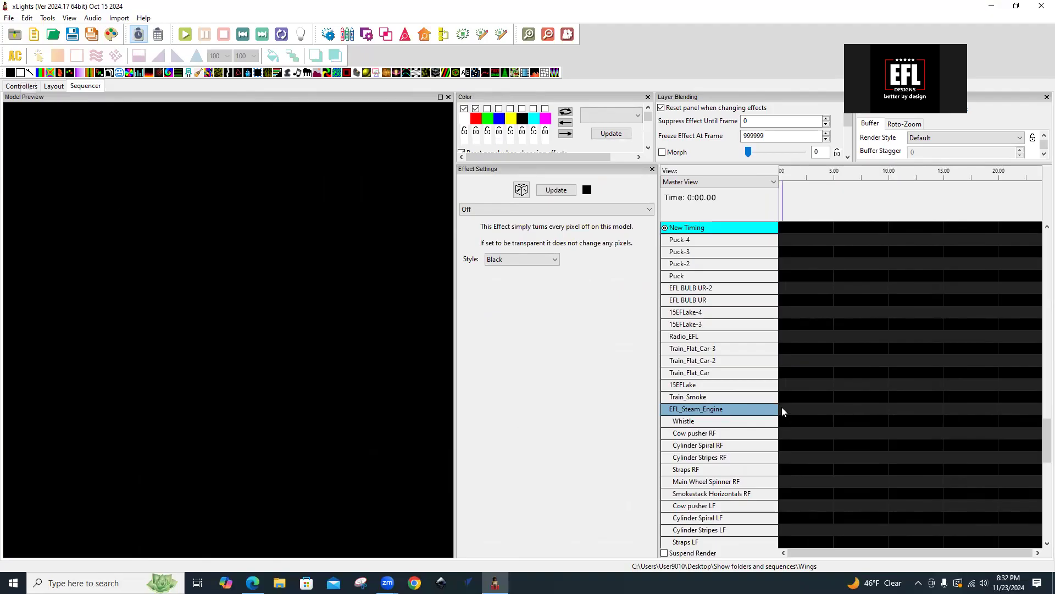
drag(784, 408, 909, 408)
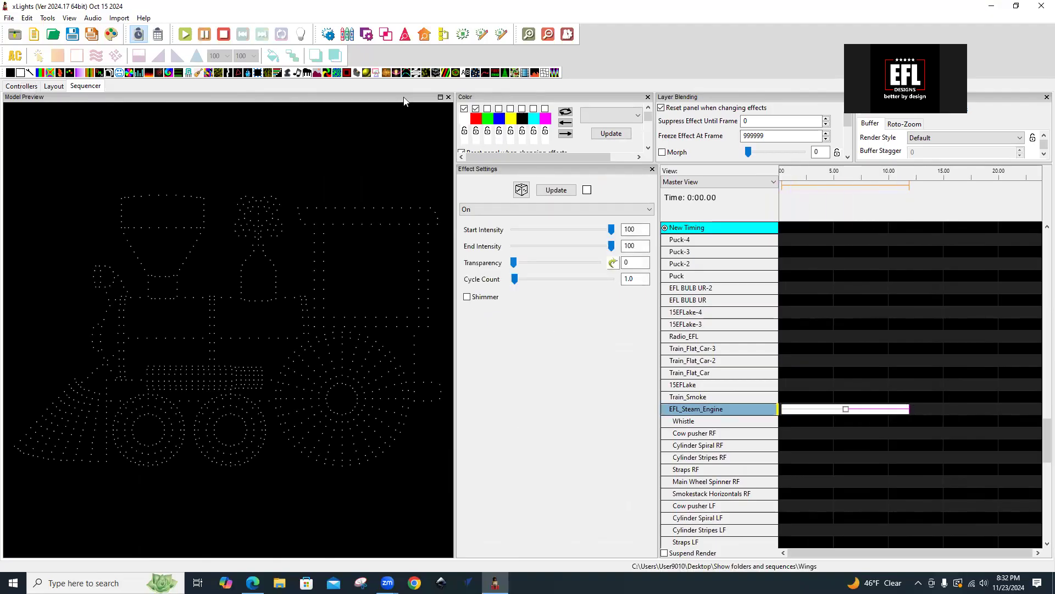
click(498, 109)
click(476, 109)
click(465, 109)
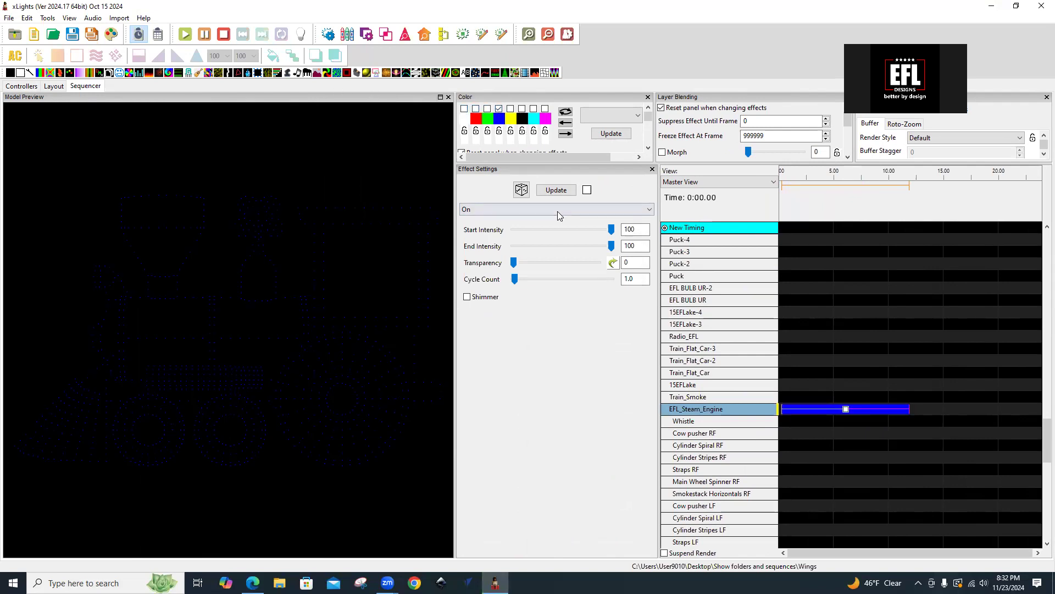
click(476, 109)
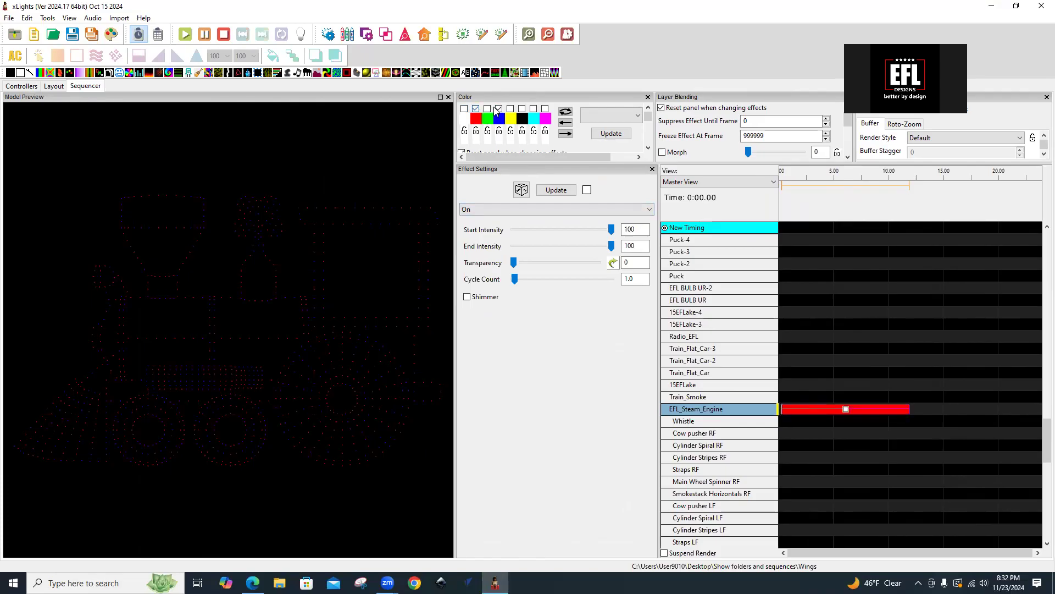
click(500, 109)
click(465, 109)
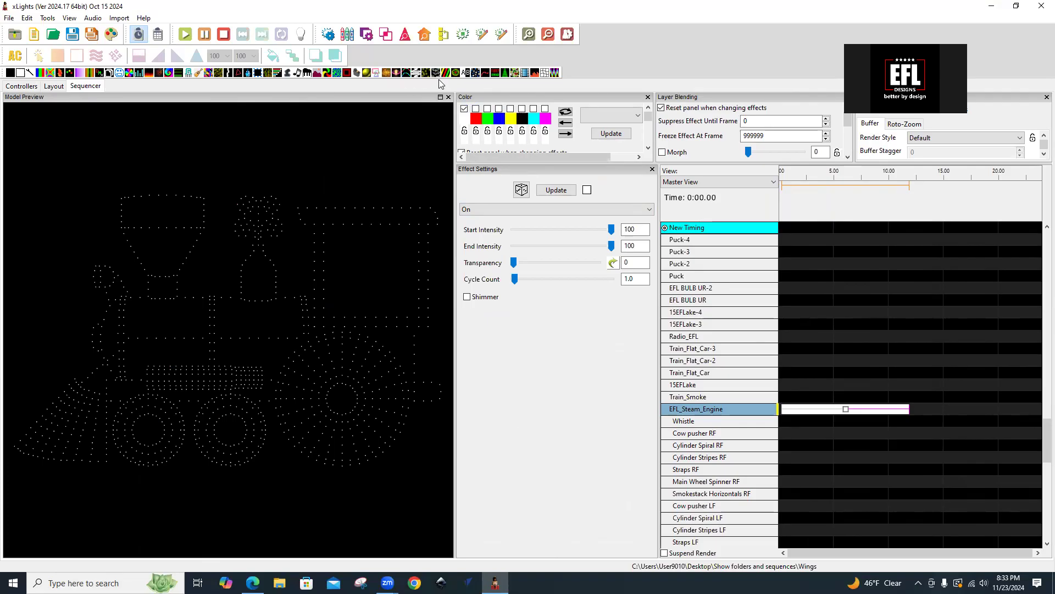
Step: Add a Single Strand effect to the Whistle submodel in red and black, with 4 chases, chase size 19 and 5.2 cycles
drag(406, 73, 839, 421)
click(476, 109)
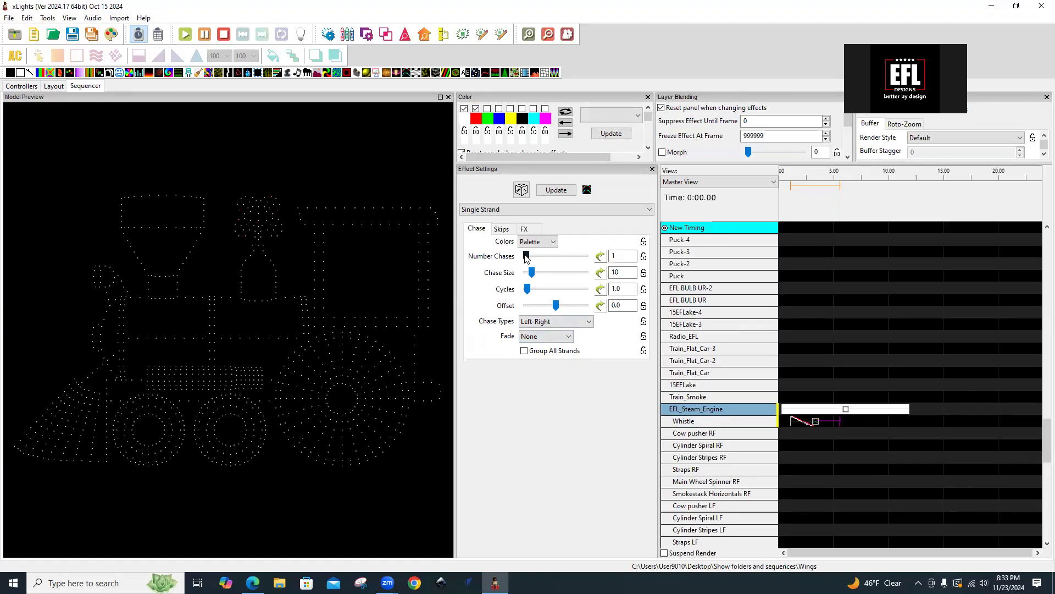
drag(531, 273, 538, 259)
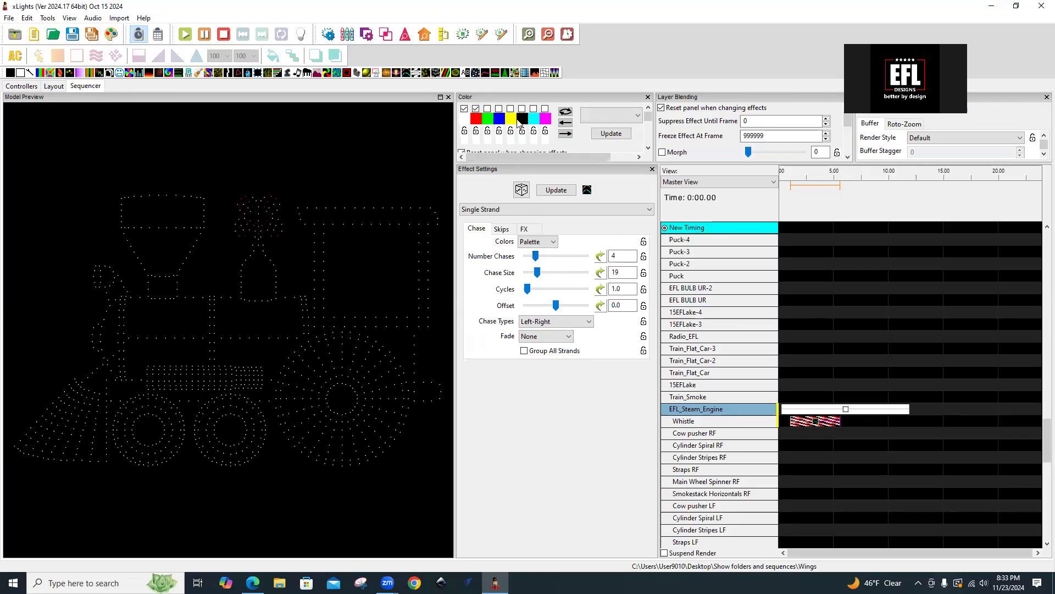
click(522, 109)
click(464, 108)
drag(528, 291, 532, 293)
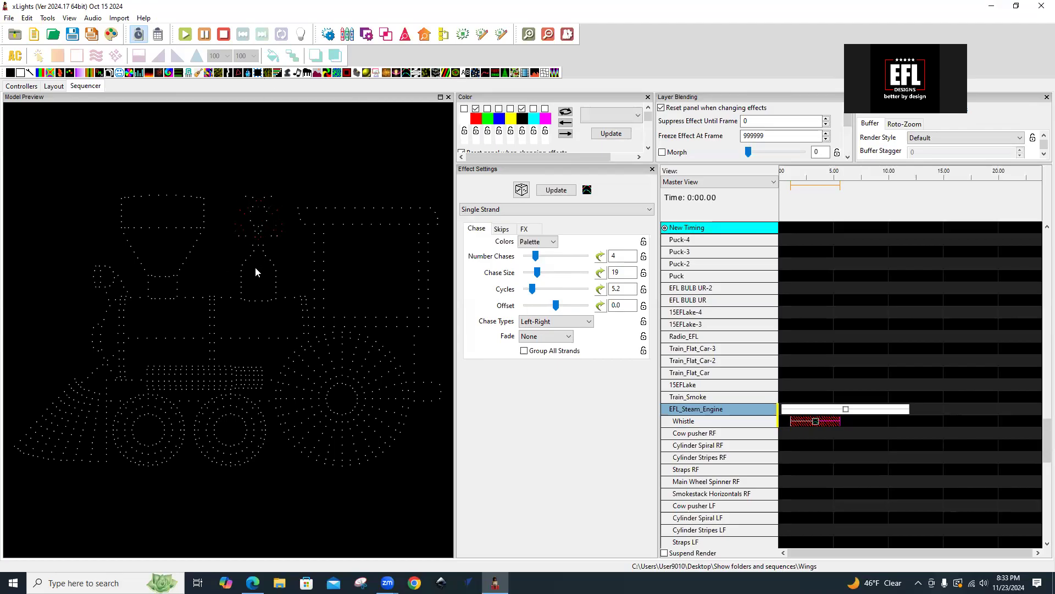
Step: Replace the Whistle effect with a Marquee using the Single Line render style, then add blue, white and cyan and remove black
click(823, 421)
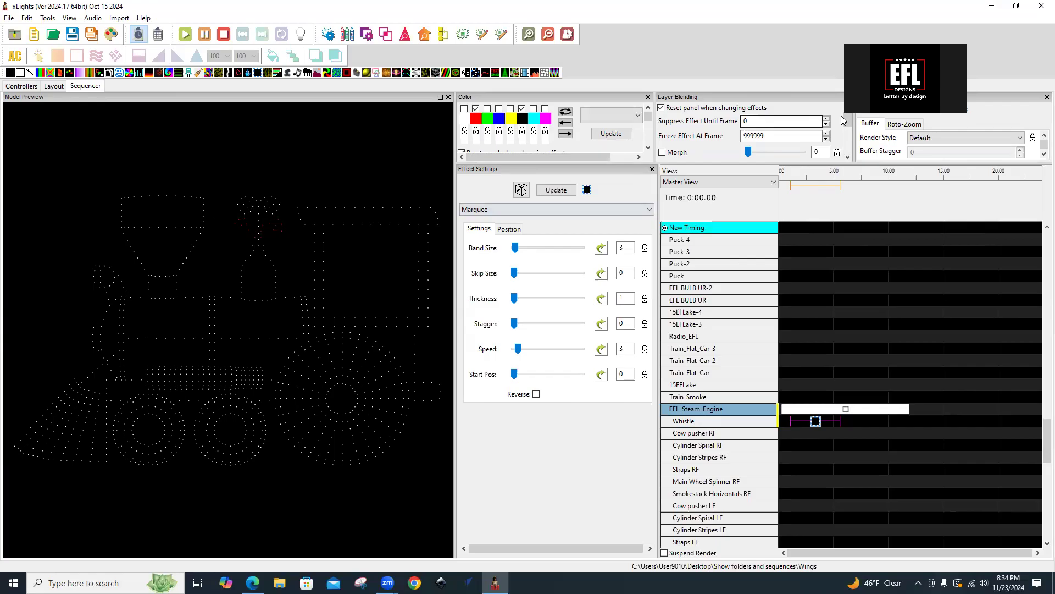
click(940, 139)
click(945, 176)
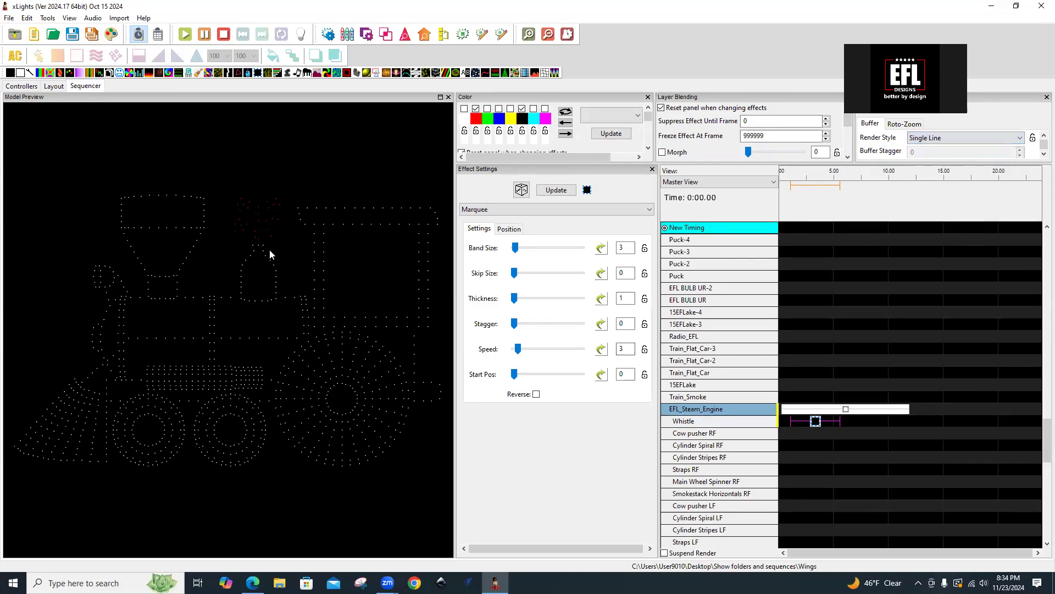
click(499, 109)
click(523, 109)
click(465, 109)
click(534, 109)
Step: Delete the Marquee effect from the Whistle submodel and select the On effect of EFL_Steam_Engine
scroll(271, 214, up, 2)
key(Delete)
click(848, 412)
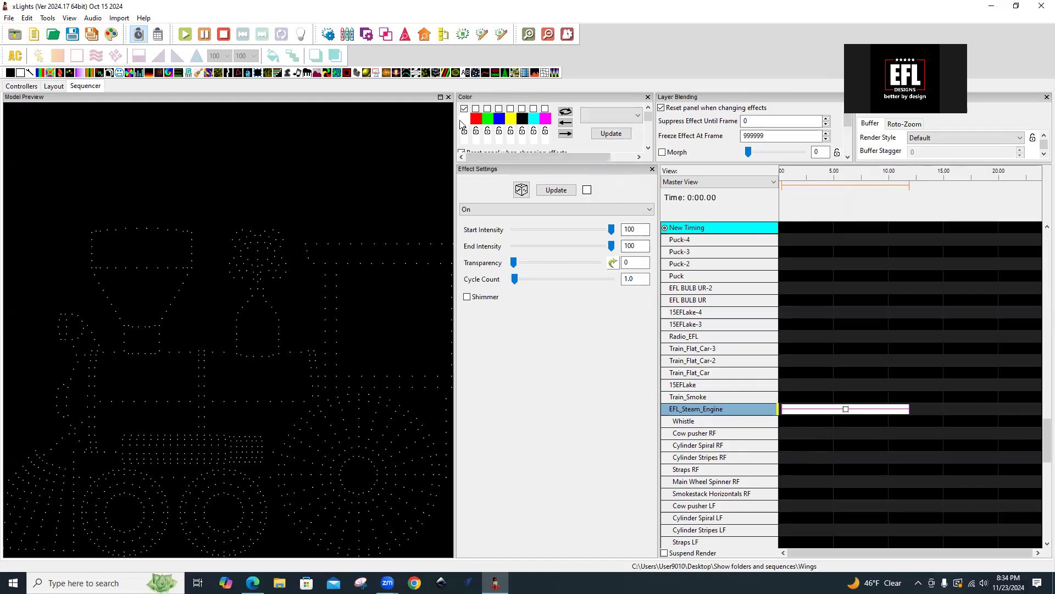
Step: Place a Single Strand effect about 11.6 seconds long on Cow pusher RF, enable red, and replace it with a Bars effect
drag(410, 79, 903, 435)
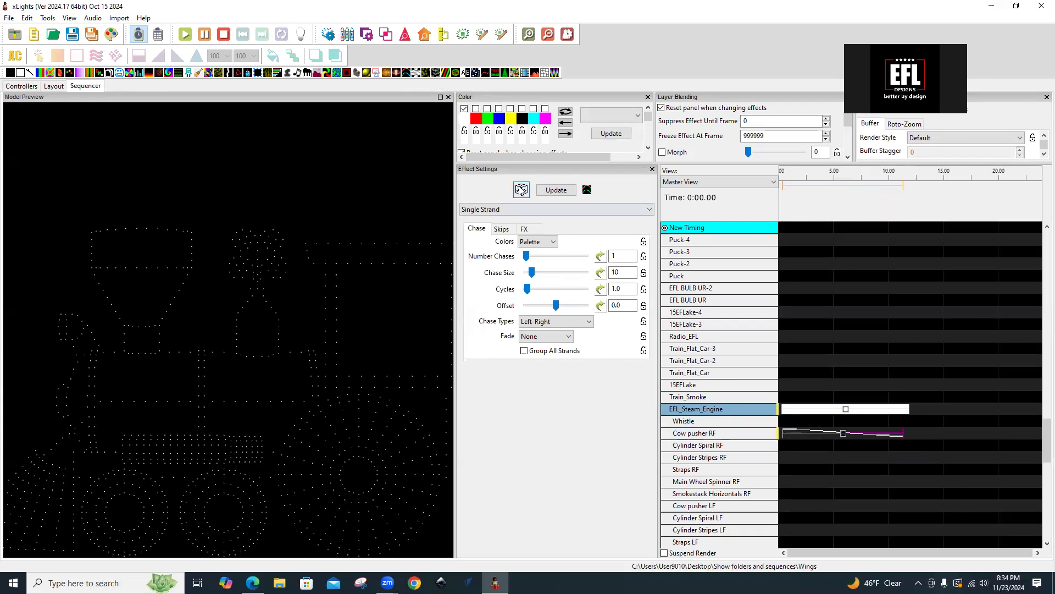
click(477, 110)
drag(40, 73, 813, 434)
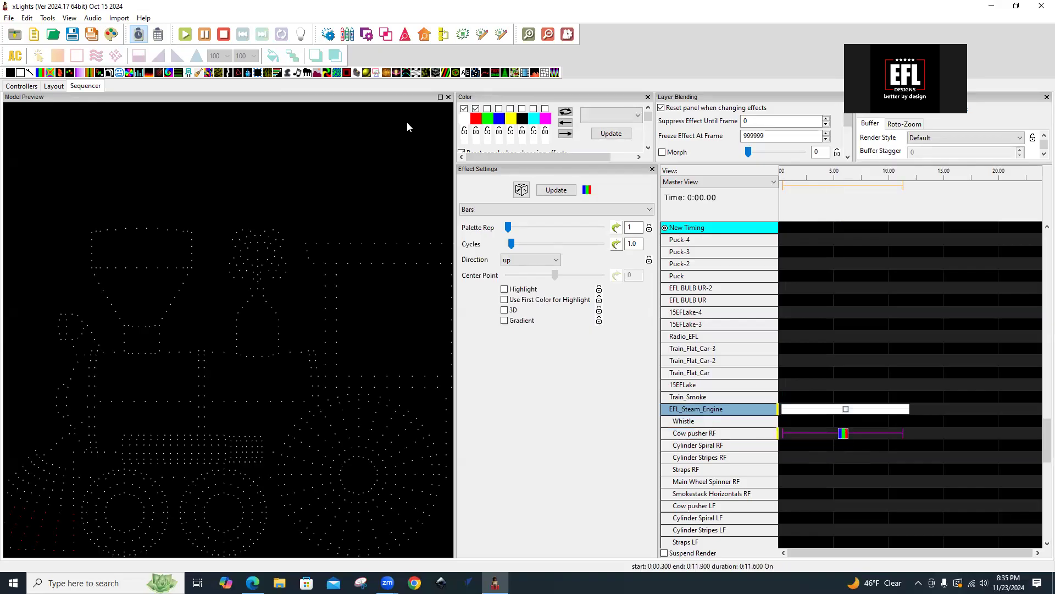
Step: Enable green and blue for the Cow pusher RF Bars effect and shorten it to about 7.25 seconds
click(487, 109)
click(499, 109)
drag(902, 434, 863, 434)
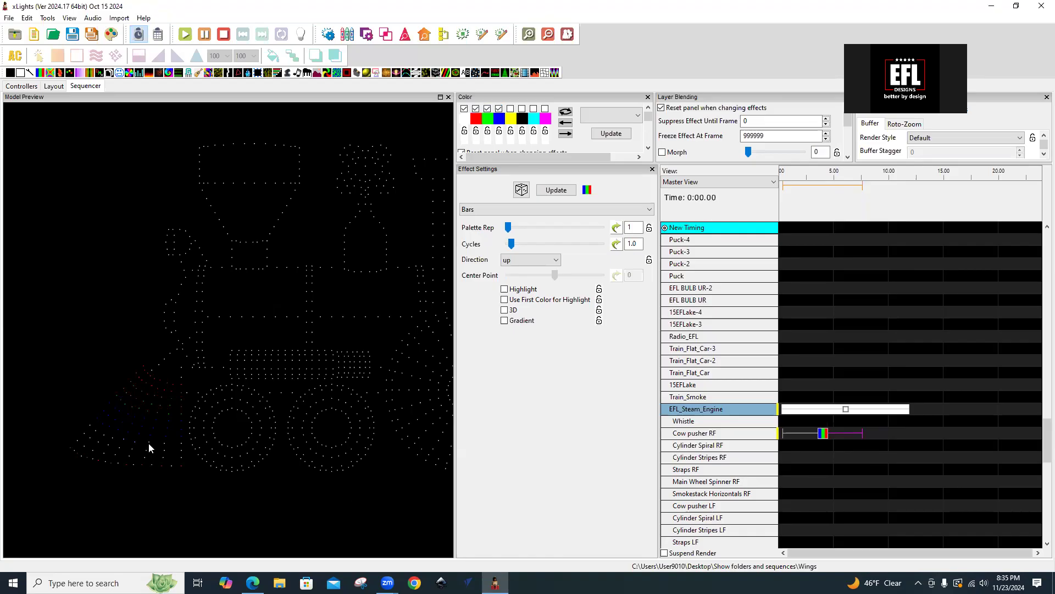
Step: Set the Cow pusher RF Bars direction to Left and toggle the 3D option on and off
click(543, 265)
click(536, 304)
click(504, 310)
click(504, 310)
Step: Move the Bars effect from Cow pusher RF to Cylinder Spiral RF and set its direction to up
click(822, 435)
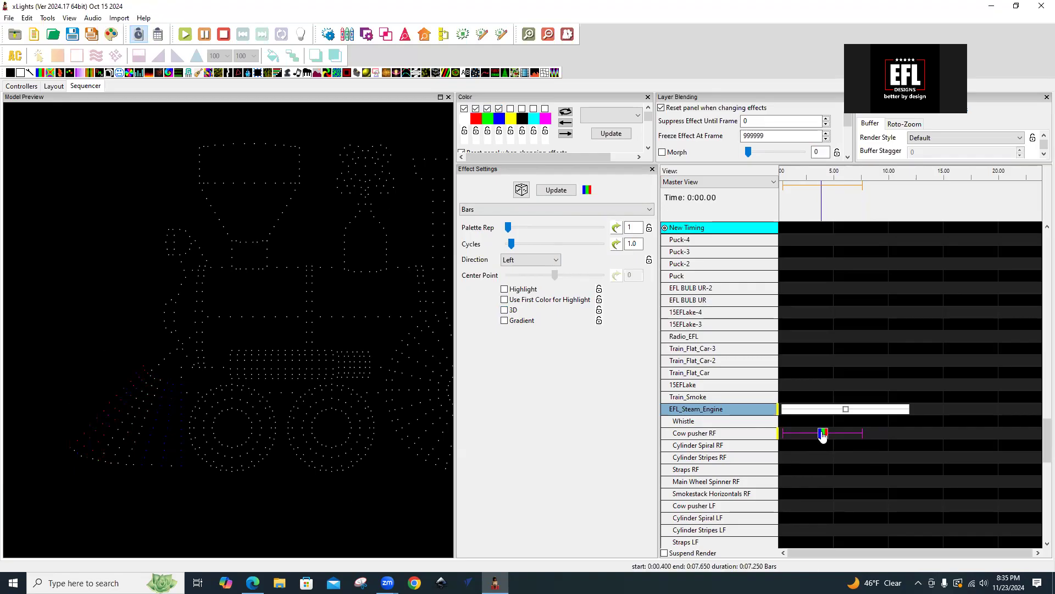
drag(809, 433, 810, 445)
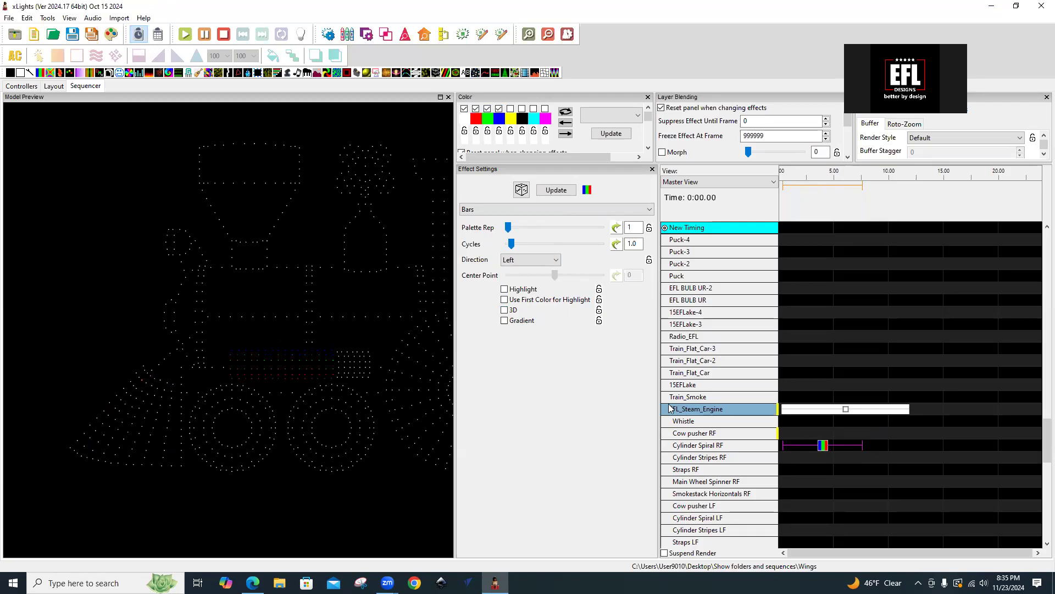
click(519, 260)
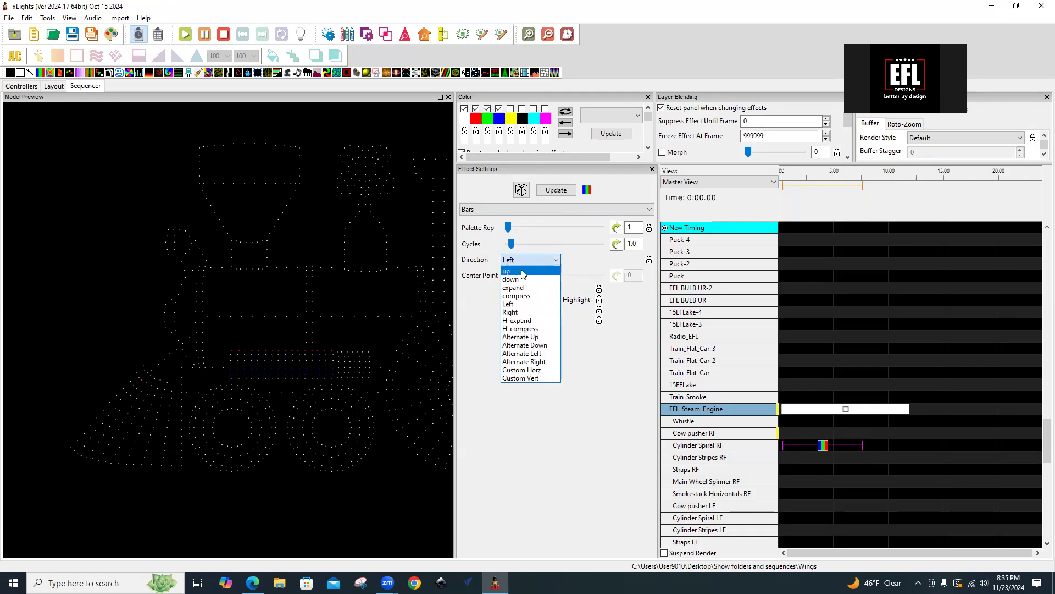
click(519, 271)
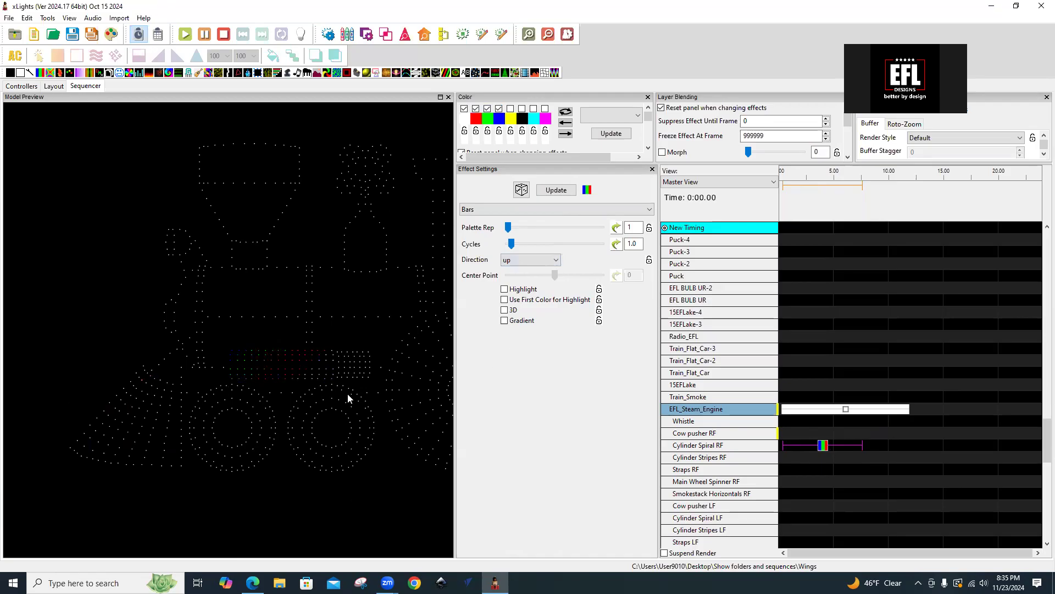
Step: Change the green palette color of the Cylinder Spiral RF Bars effect to white and the blue one to red
click(487, 118)
click(117, 120)
click(27, 196)
click(498, 120)
click(17, 72)
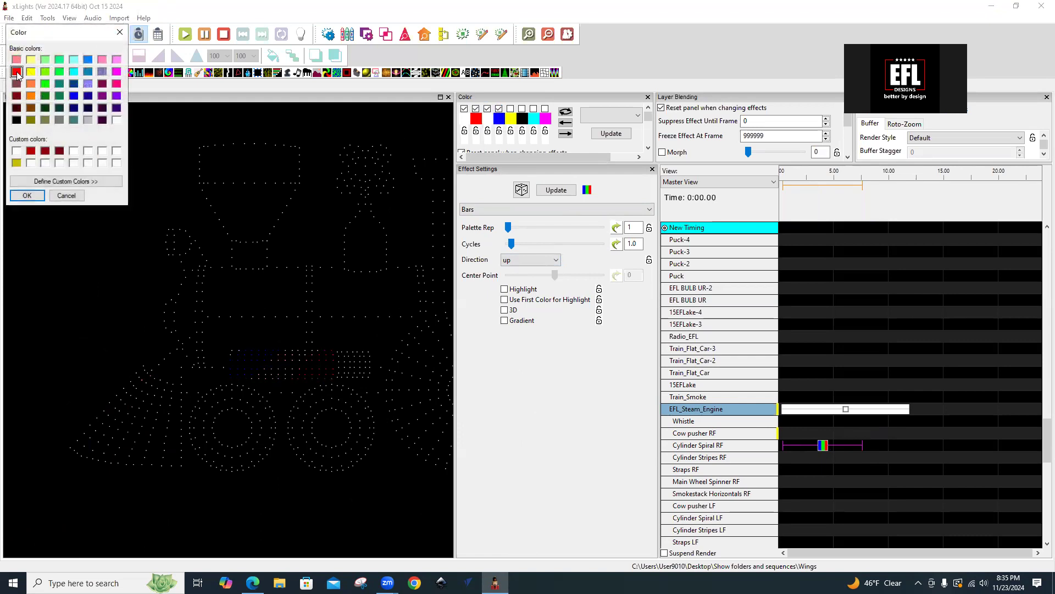
click(26, 196)
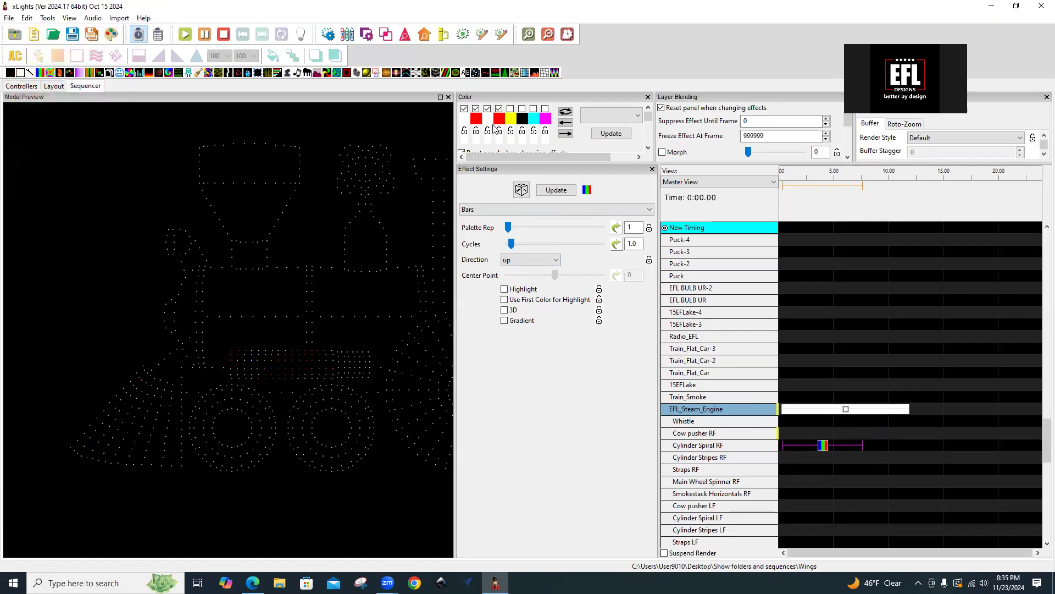
Step: Change the yellow and black palette colors of the Cylinder Spiral RF Bars effect to white
click(510, 120)
click(116, 121)
click(27, 195)
click(521, 120)
click(116, 121)
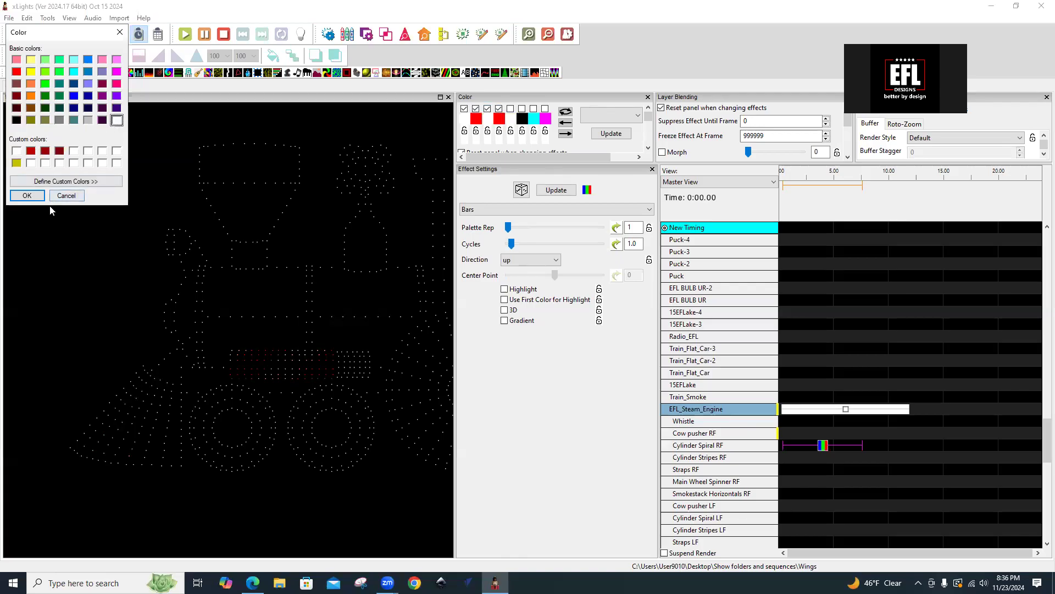
click(34, 196)
Step: Change the cyan and magenta palette colors of the Cylinder Spiral RF Bars effect to red
click(534, 119)
click(17, 71)
click(26, 195)
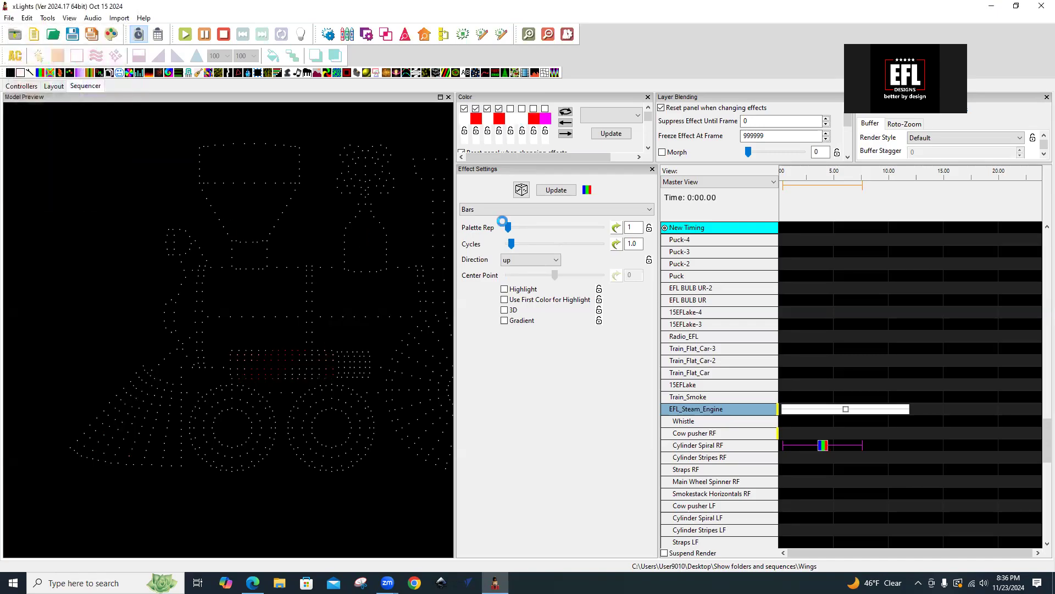
click(546, 120)
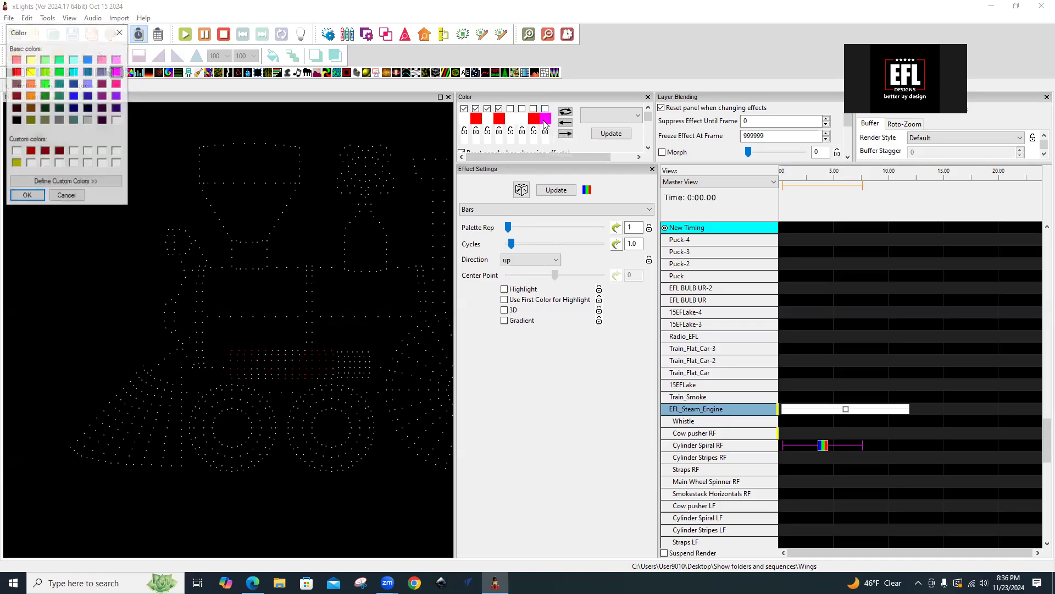
click(16, 71)
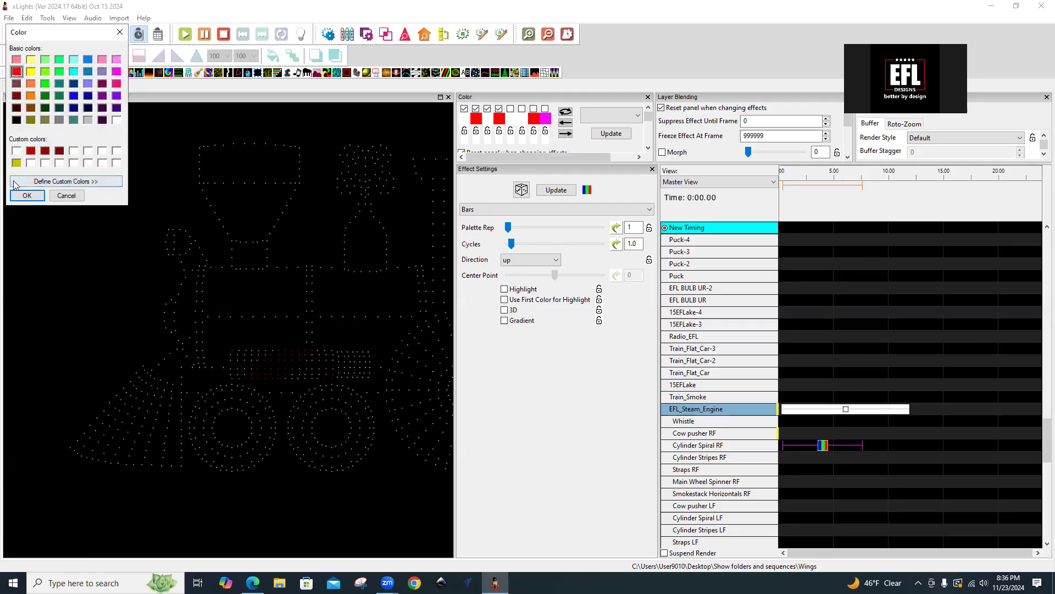
click(26, 196)
Step: Enable the remaining palette colors so all eight are used by the Cylinder Spiral RF Bars effect
click(522, 110)
click(533, 109)
click(544, 109)
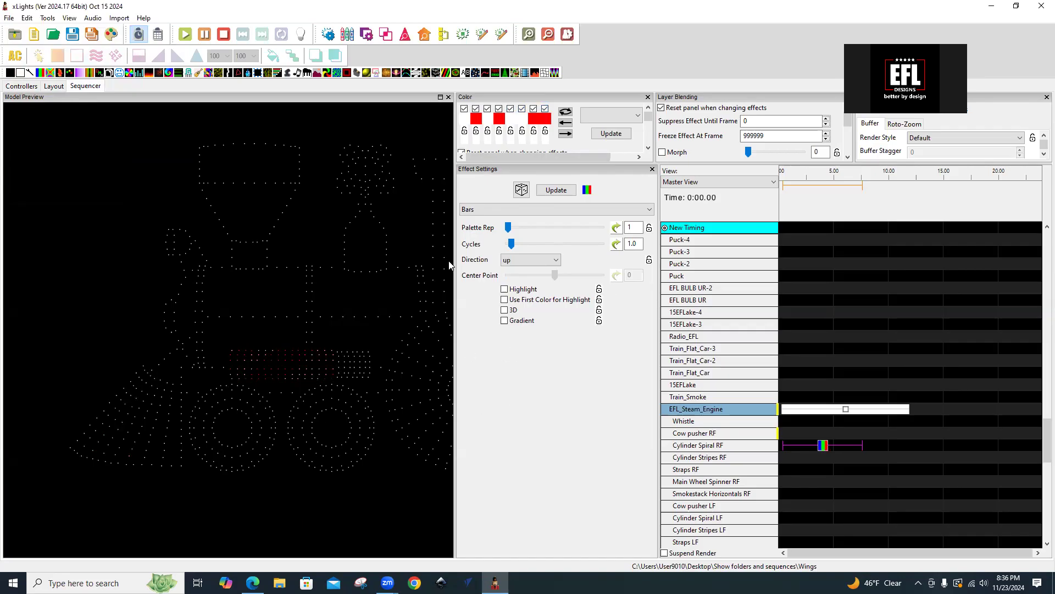
Step: Try the 3D option and a Palette Rep of 5 on the Cylinder Spiral RF Bars effect, and reset both
click(504, 310)
click(505, 310)
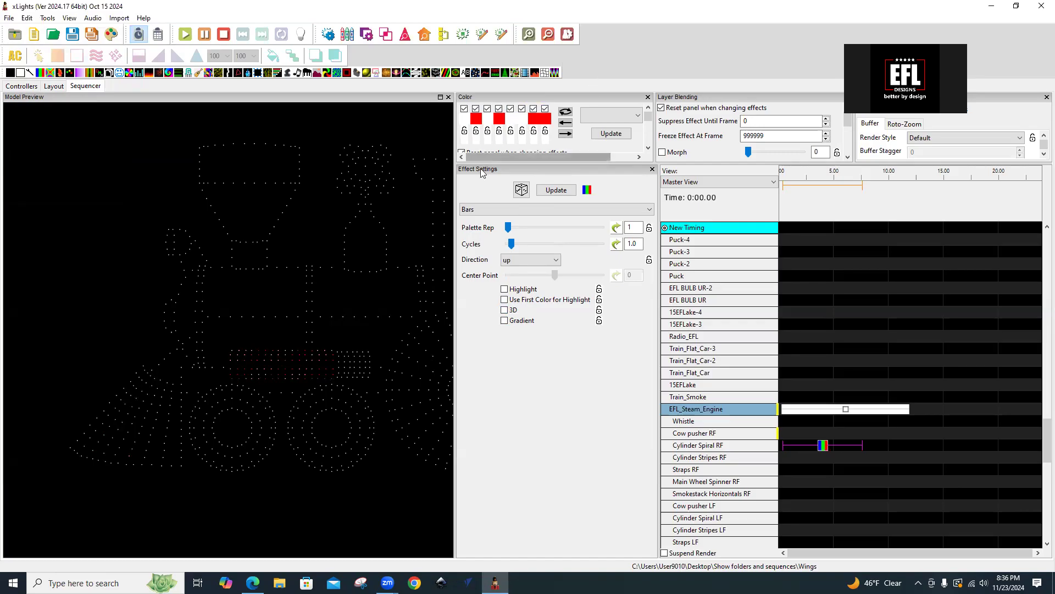
click(522, 232)
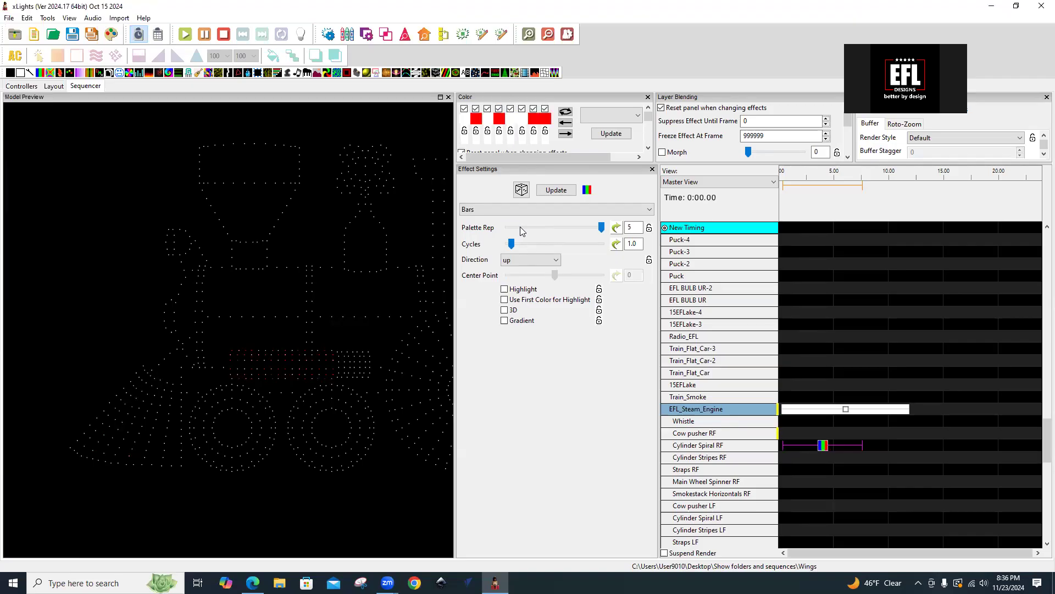
click(553, 227)
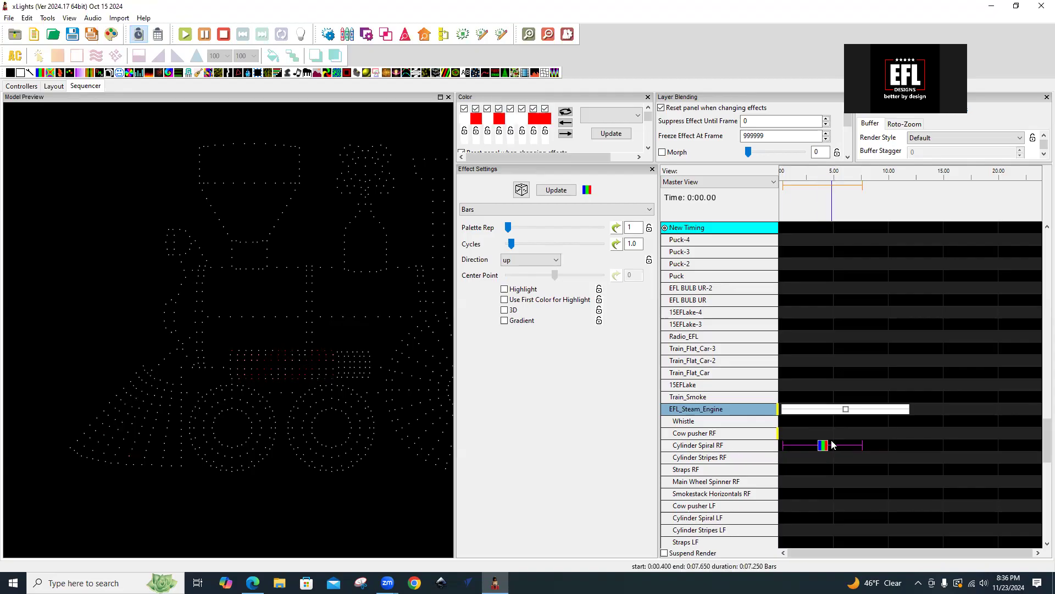
Step: Move the Bars effect from Cylinder Spiral RF to Cylinder Stripes RF
drag(826, 449, 826, 461)
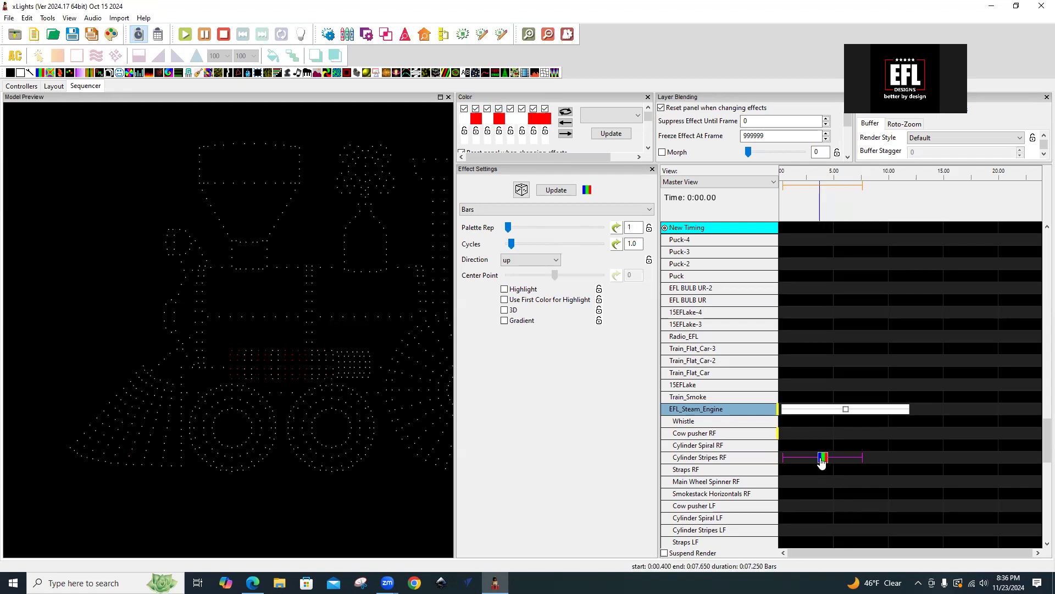
drag(822, 461, 822, 449)
key(ctrl+z)
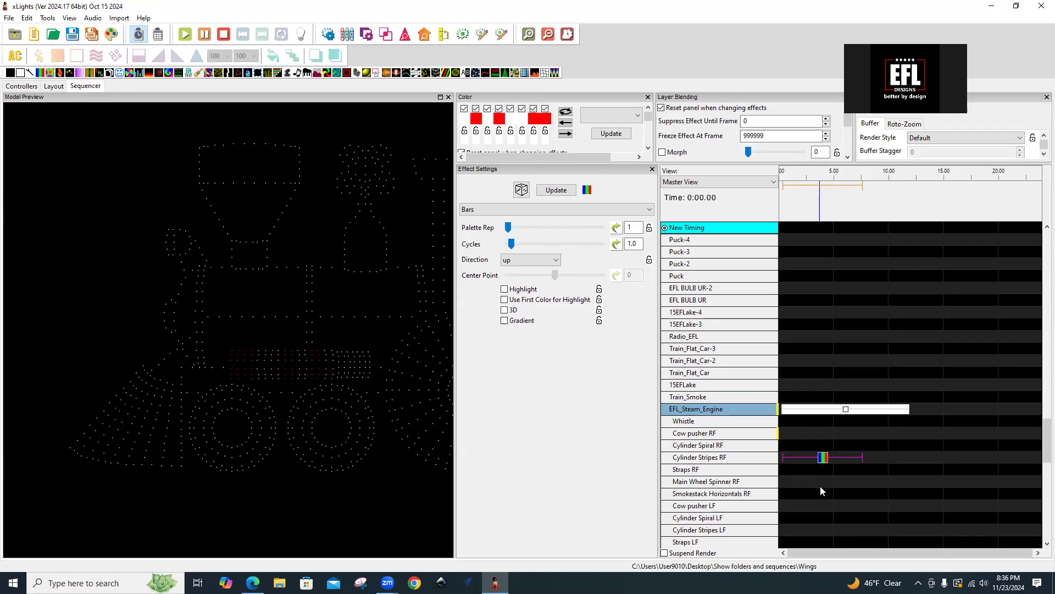
Step: Move the Bars effect to Straps RF and load the saved palette with red, green, blue, yellow, black, cyan and magenta
key(ctrl+z)
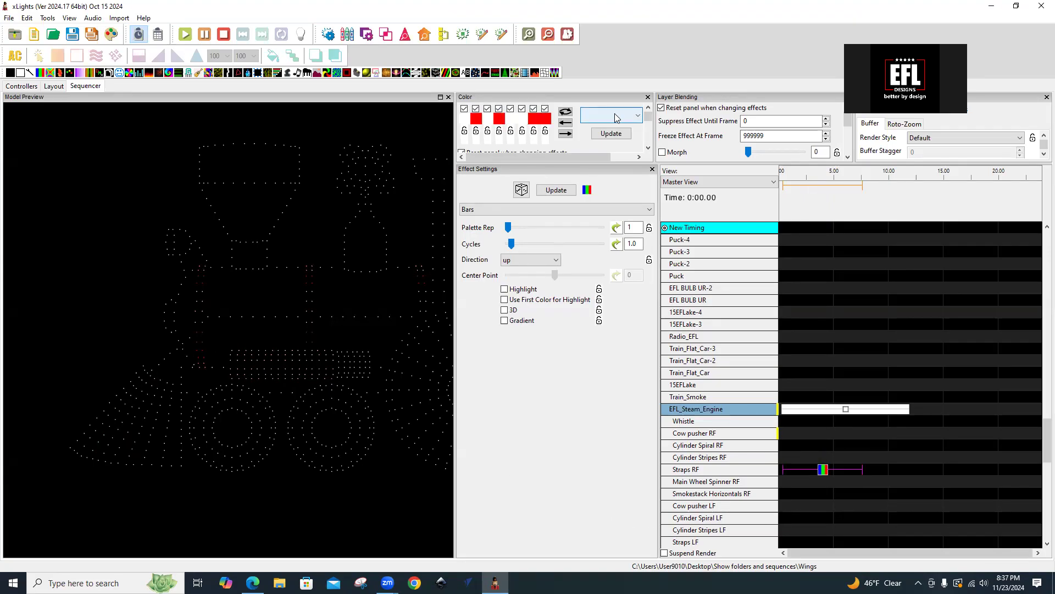
click(638, 115)
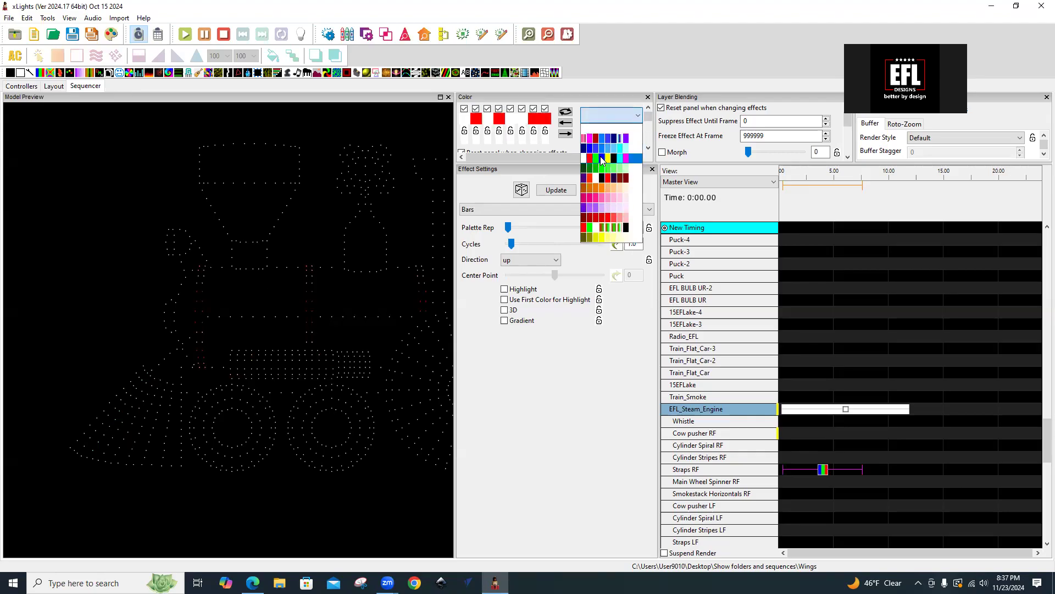
click(605, 167)
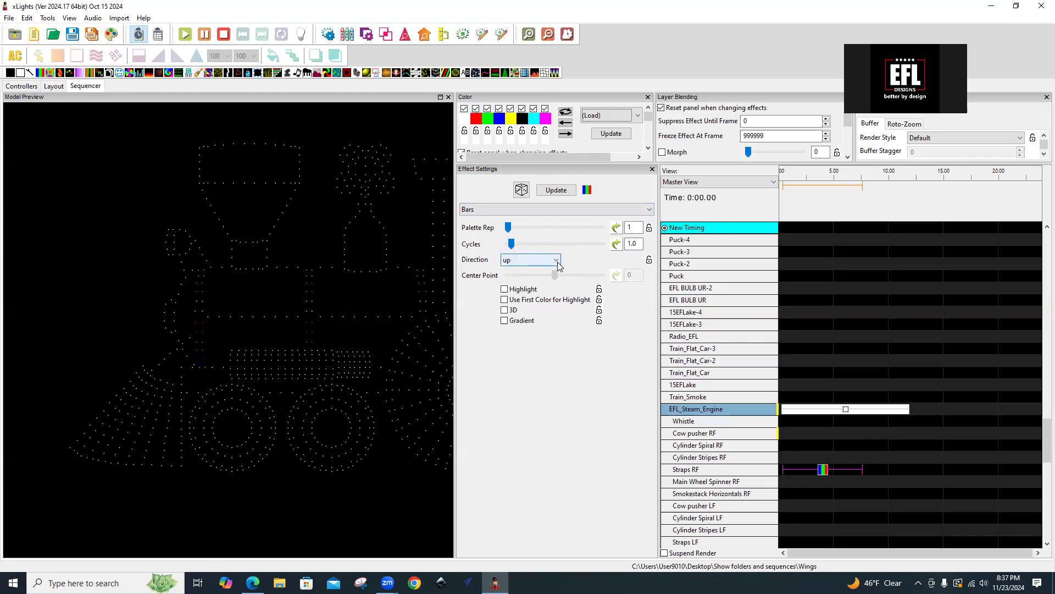
Step: Move the Bars effect from Straps RF to Smokestack Horizontals RF and set its direction to Left
click(824, 474)
drag(824, 473, 825, 493)
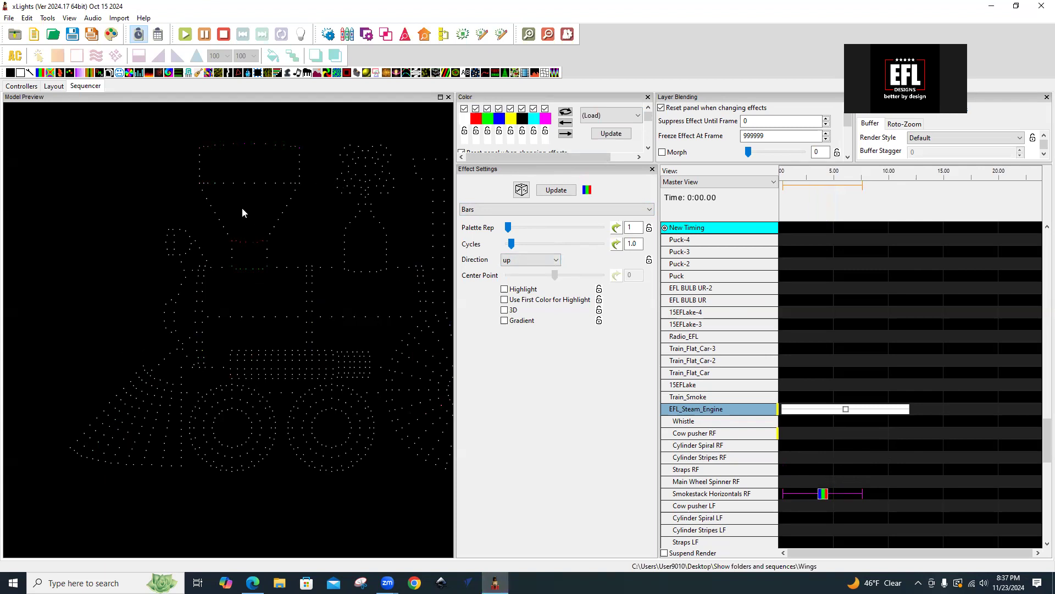
click(528, 260)
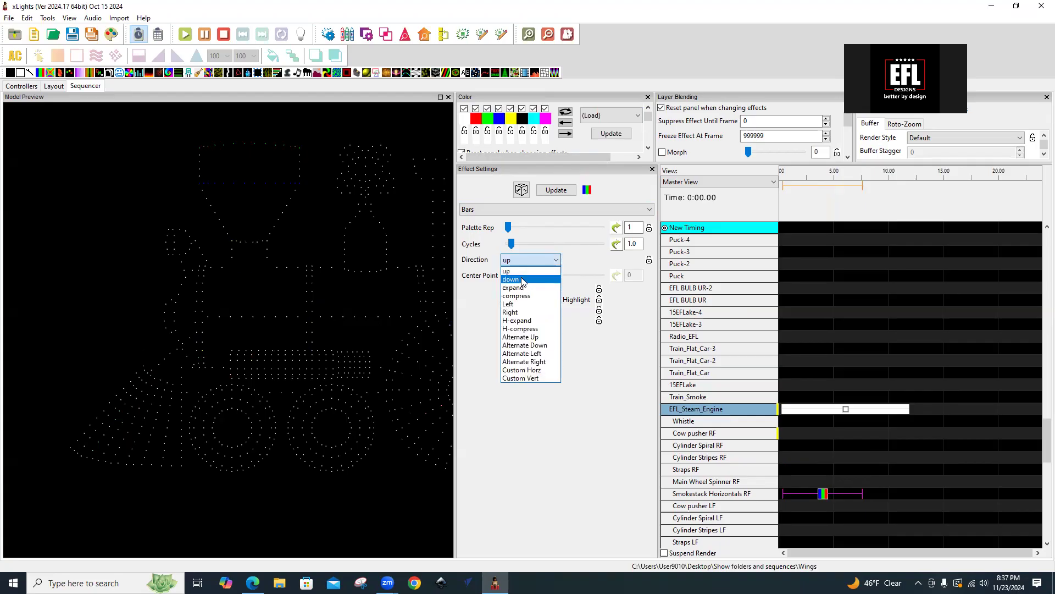
click(515, 303)
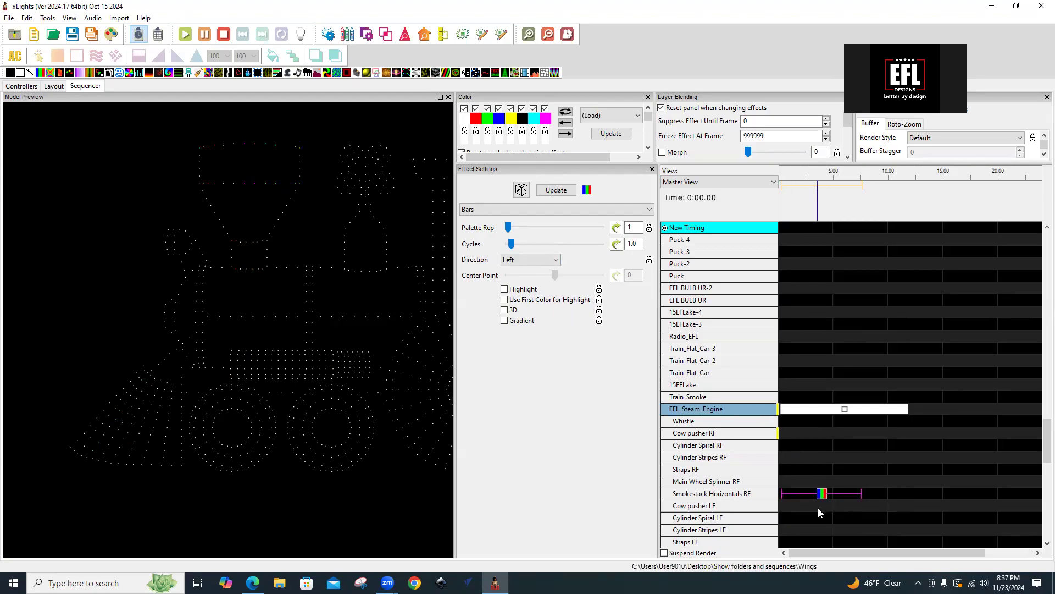
Step: Move the Bars effect from Smokestack Horizontals RF to the Window submodel
scroll(818, 507, down, 1)
scroll(818, 507, down, 3)
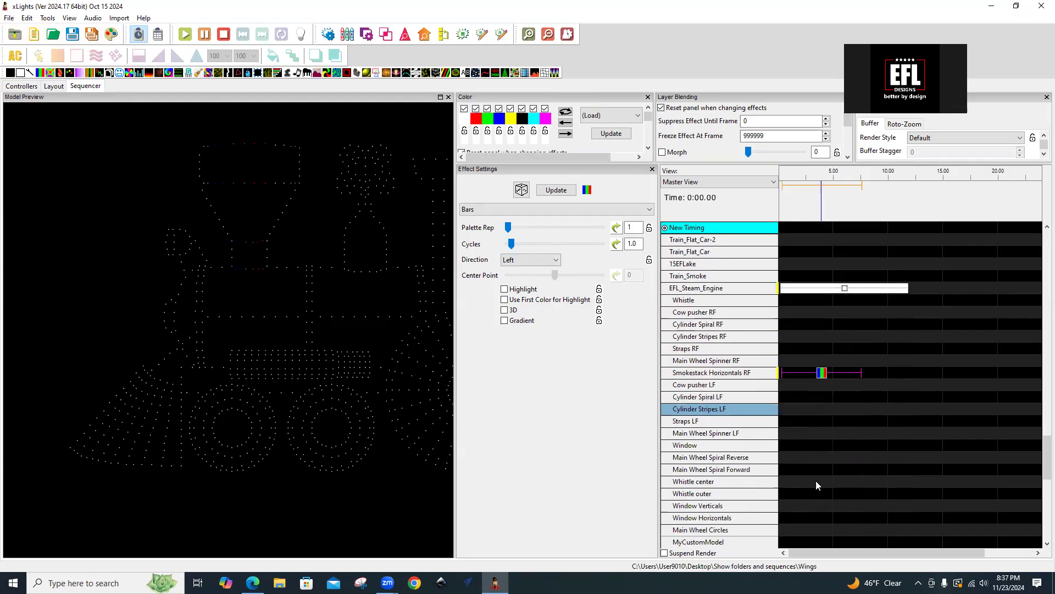
drag(822, 375, 833, 445)
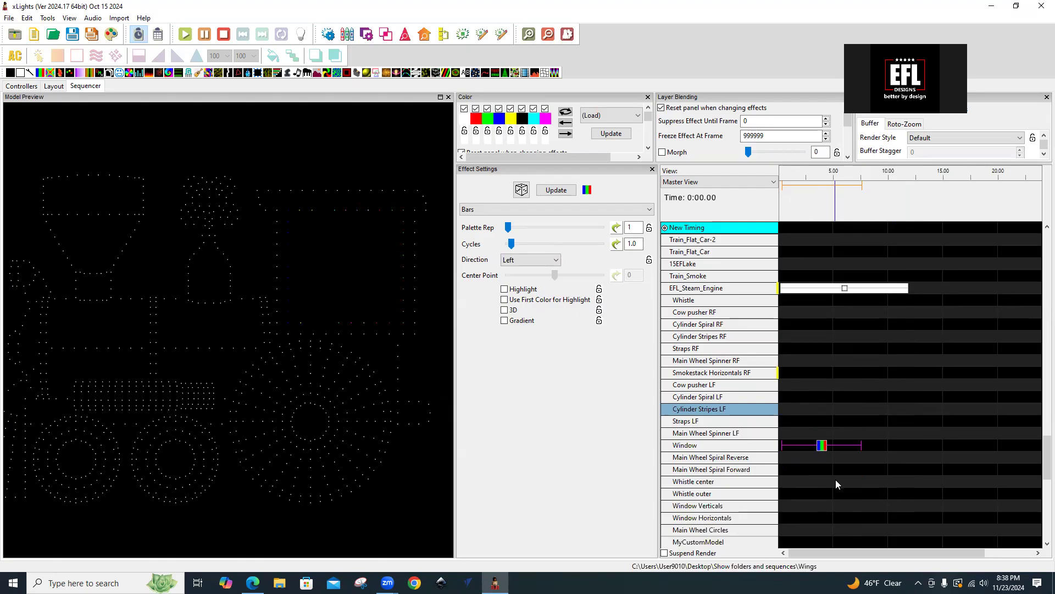
Step: Move the Bars effect from Window to Main Wheel Spiral Reverse and set its direction to down
key(ctrl+z)
click(541, 260)
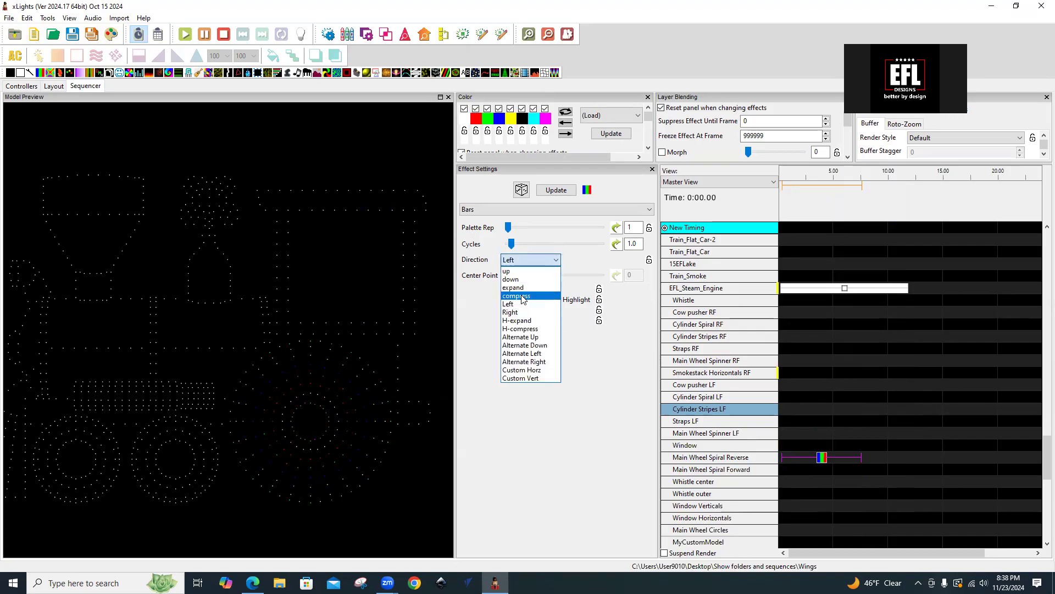
click(520, 271)
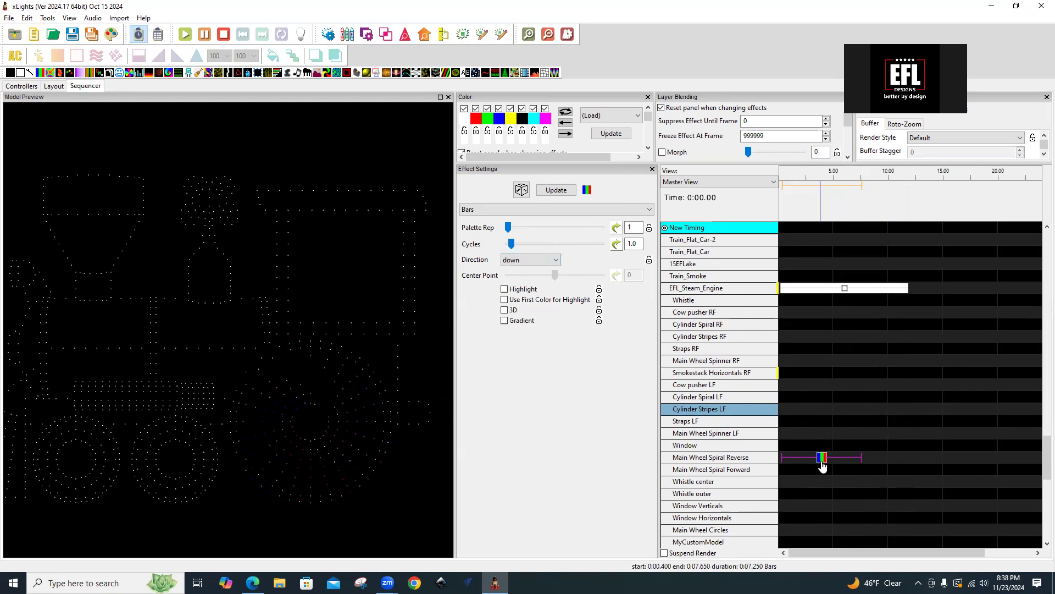
Step: Move the Bars effect to Main Wheel Spiral Forward and set its direction to up
drag(821, 463, 821, 470)
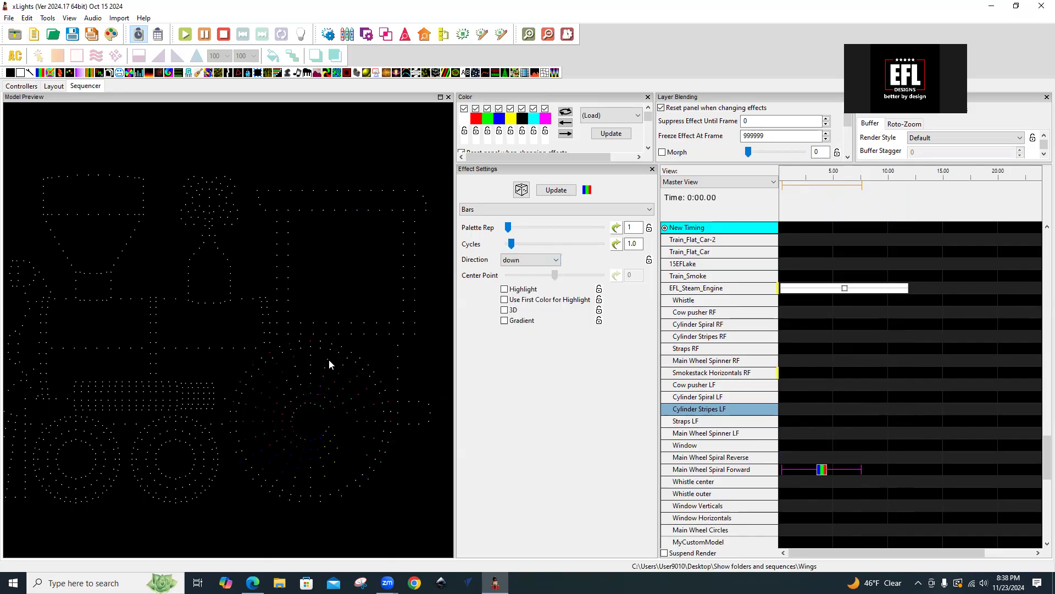
click(516, 262)
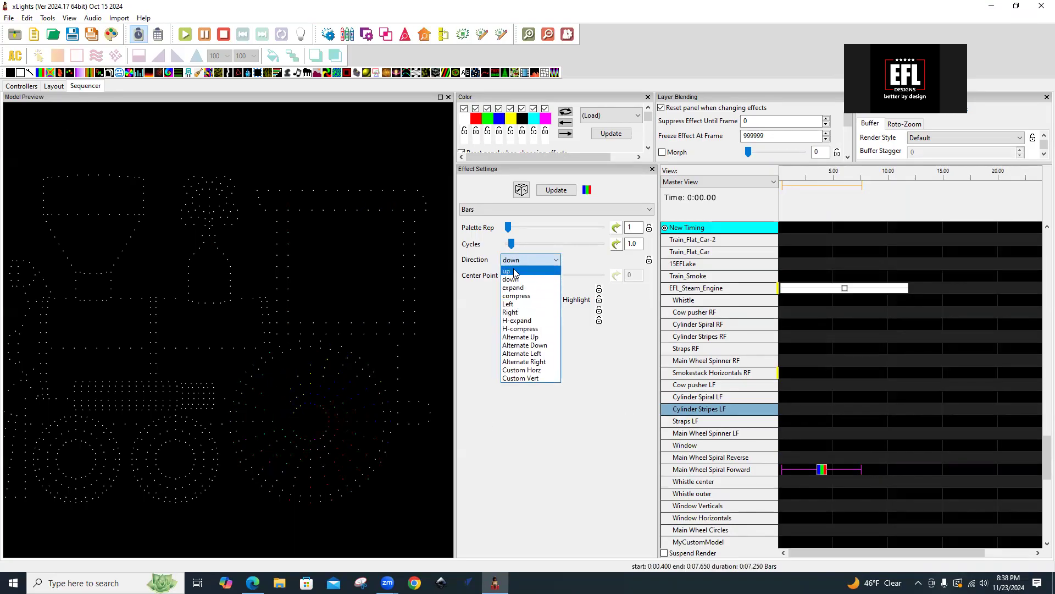
click(515, 271)
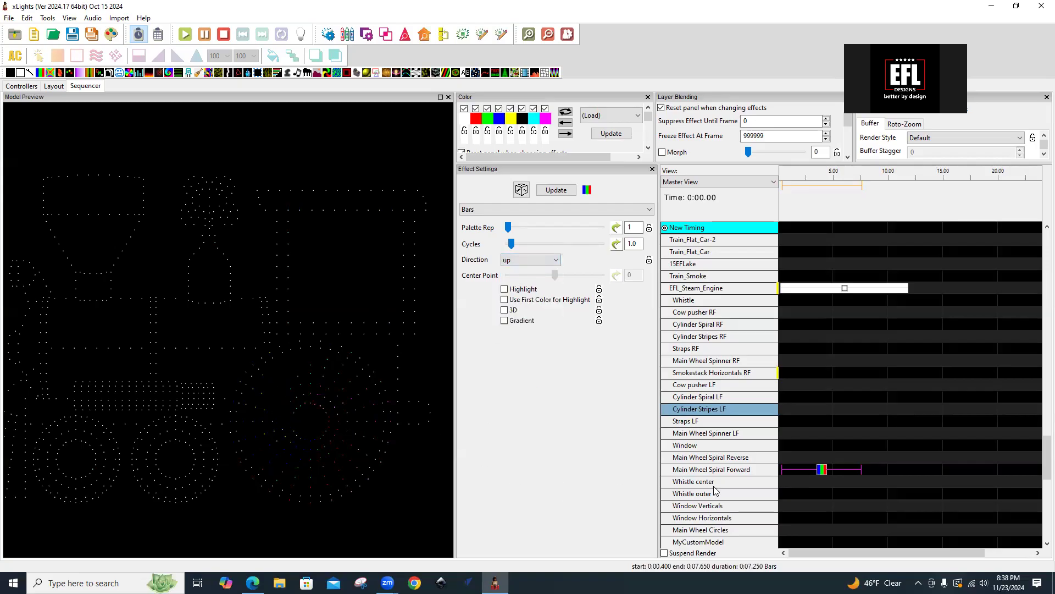
Step: Move the Bars effect in turn to Whistle center, Whistle outer, Window Verticals and Window Horizontals
drag(822, 470, 823, 479)
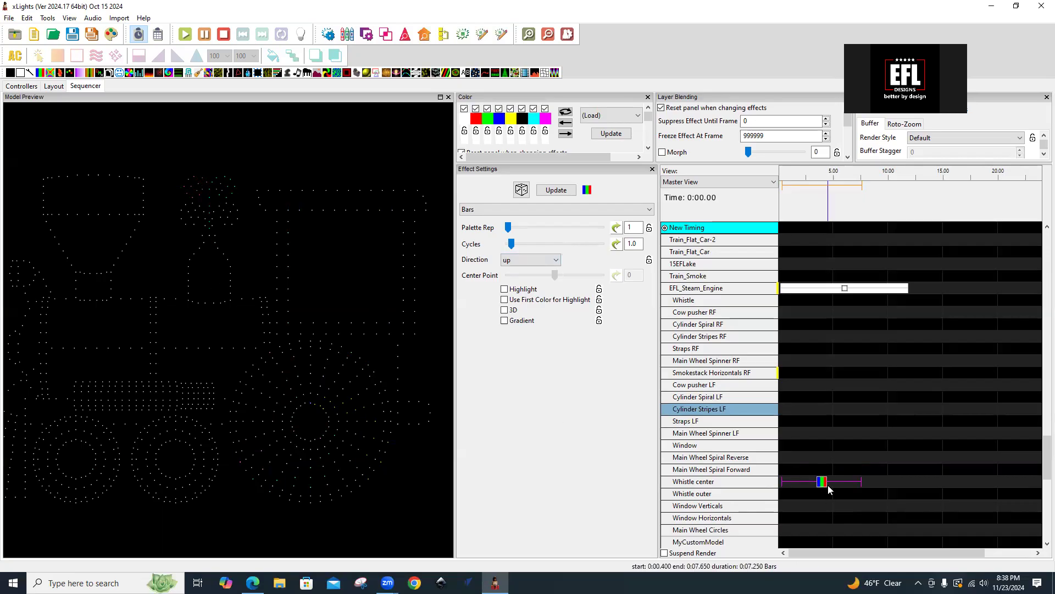
drag(823, 482, 823, 494)
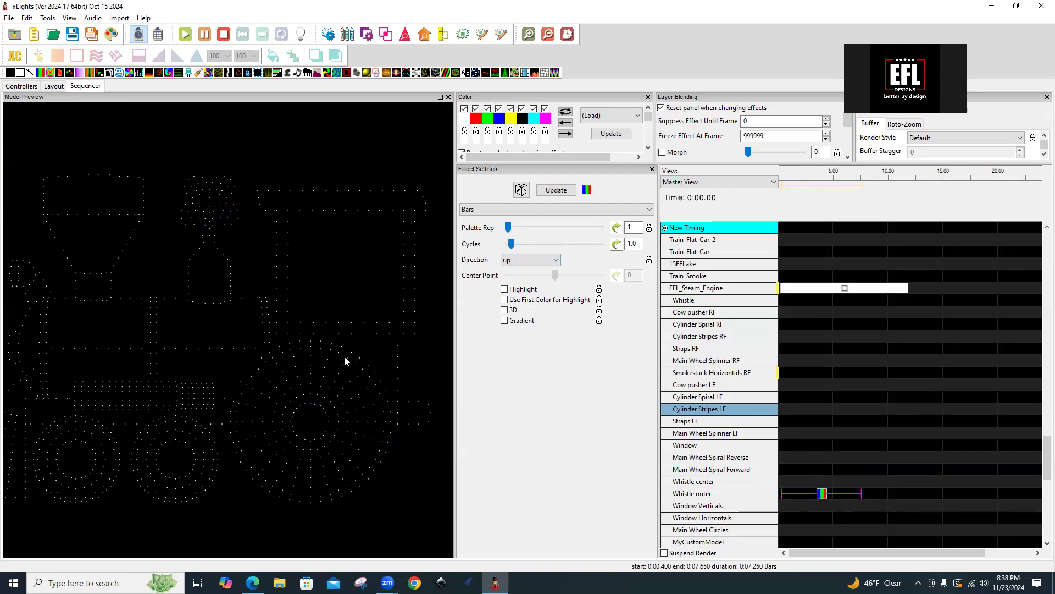
drag(822, 493, 822, 506)
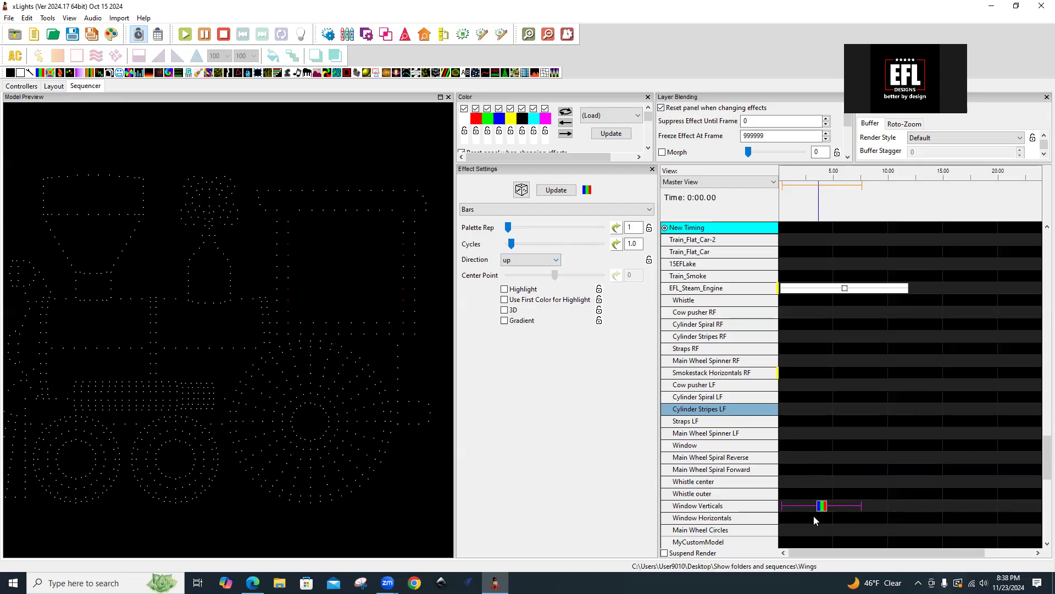
key(ctrl+Down)
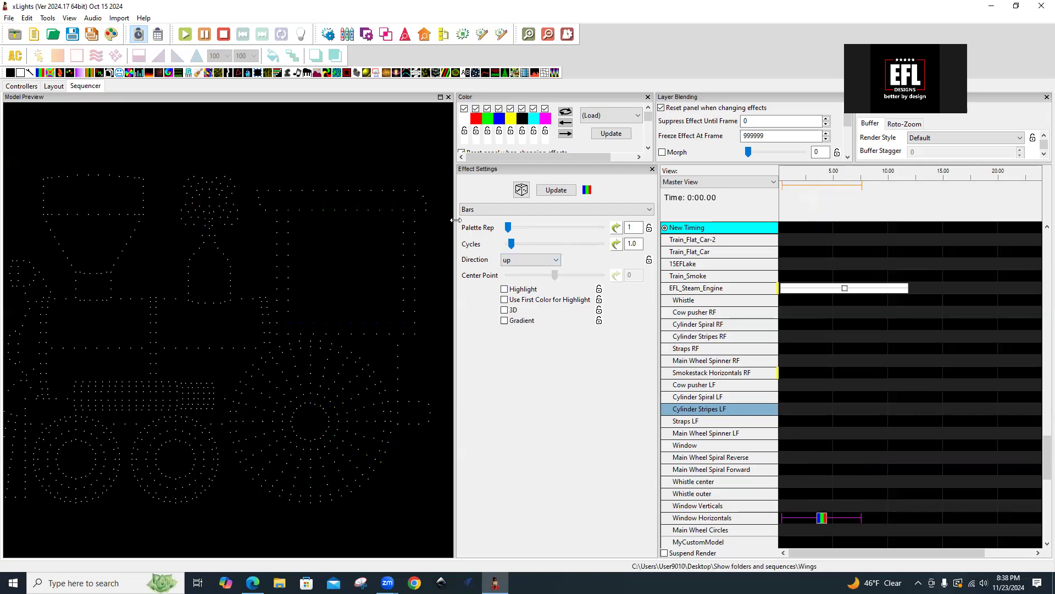
Step: Move the Bars effect from Window Horizontals to Main Wheel Circles and set its direction to Left
scroll(913, 473, down, 3)
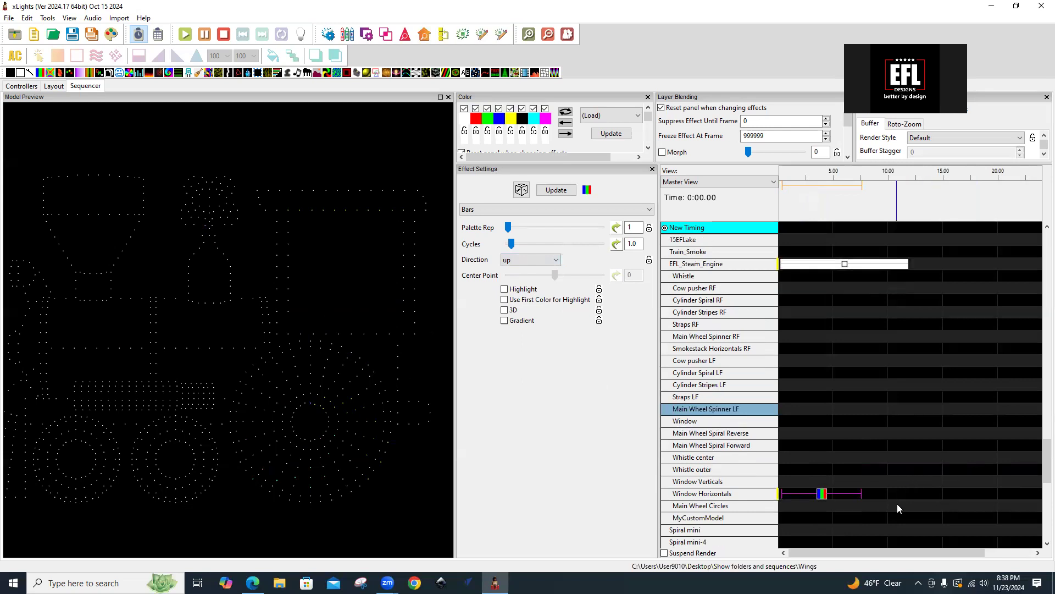
drag(821, 483, 825, 501)
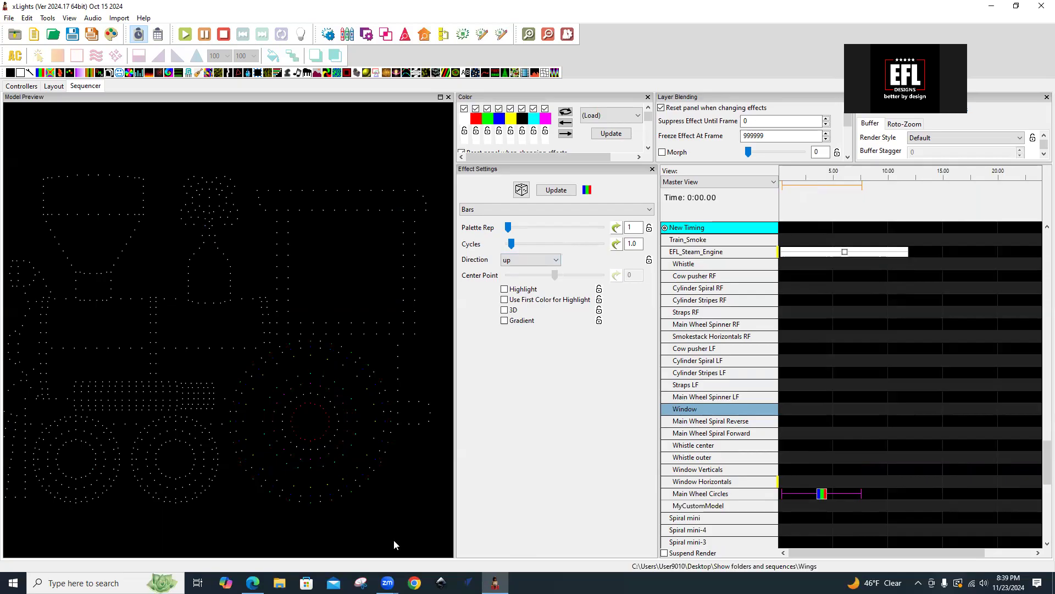
click(556, 262)
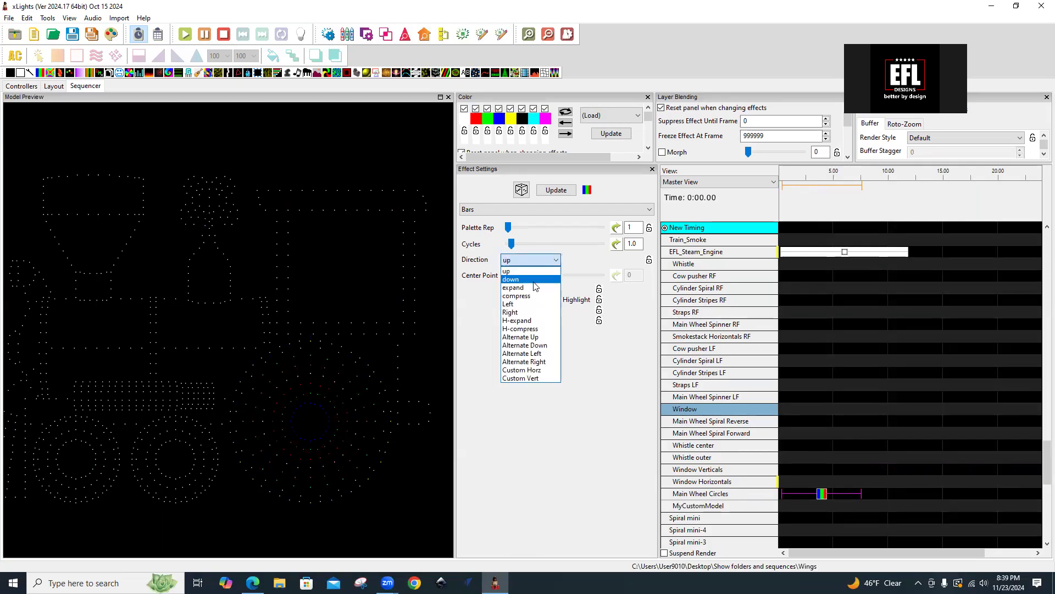
click(511, 305)
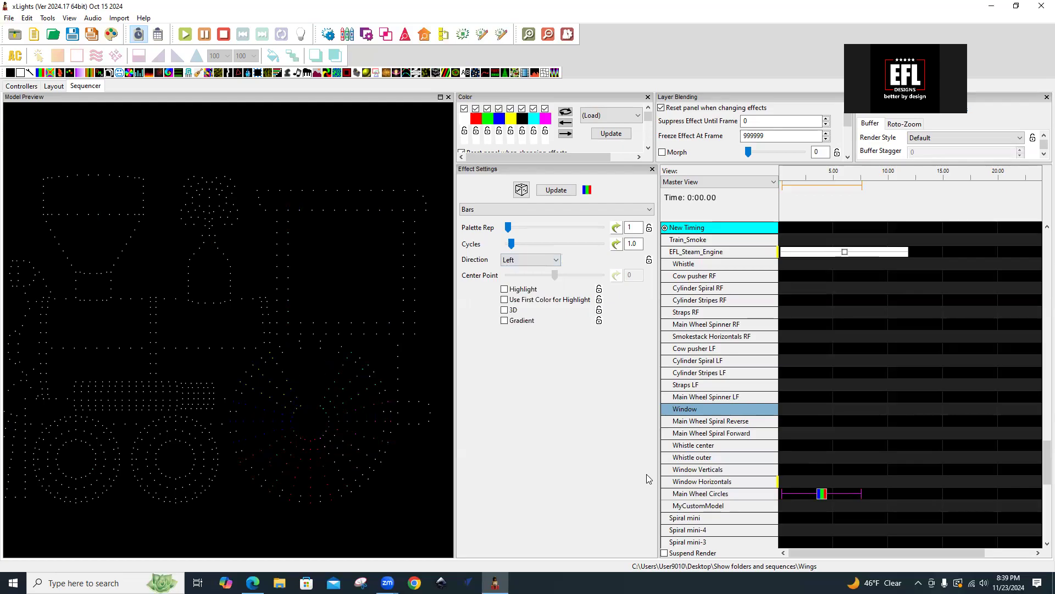
Step: Delete the Bars effect from Main Wheel Circles and select the On effect on EFL_Steam_Engine
scroll(828, 430, down, 2)
scroll(816, 463, up, 11)
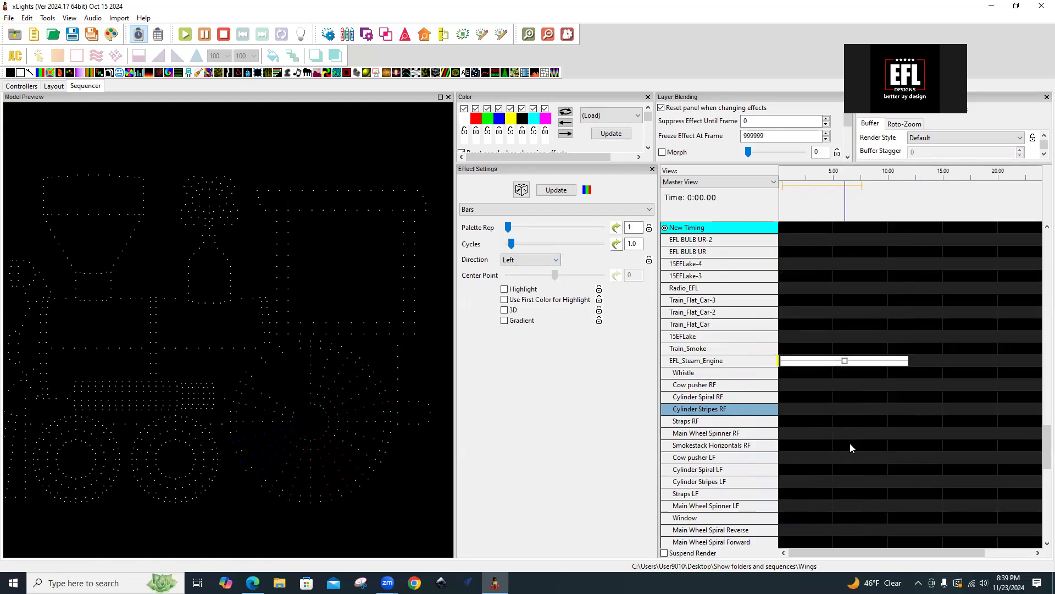
scroll(834, 447, down, 7)
scroll(834, 457, down, 1)
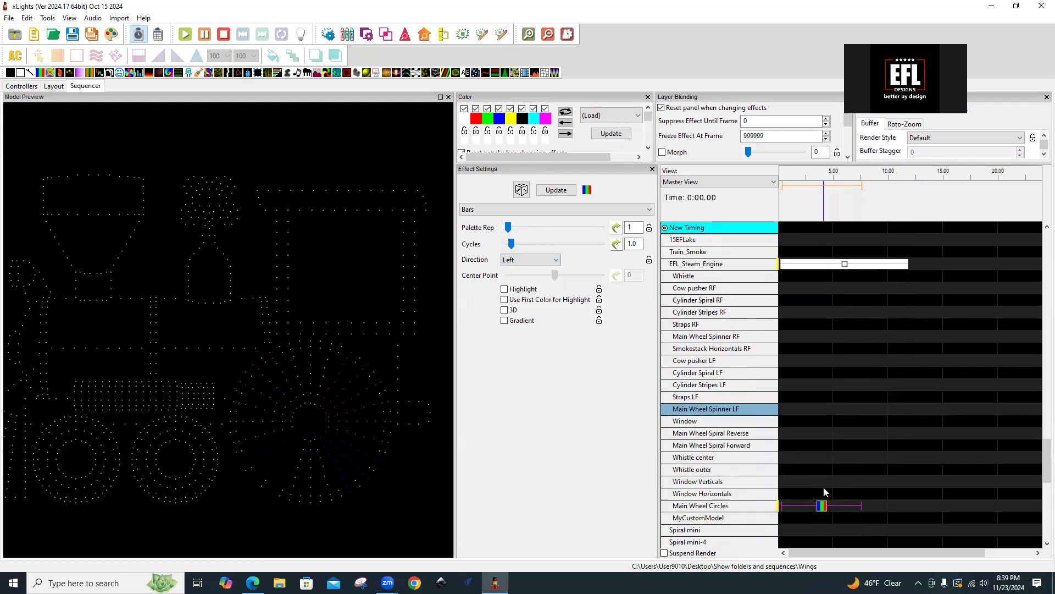
scroll(820, 498, up, 5)
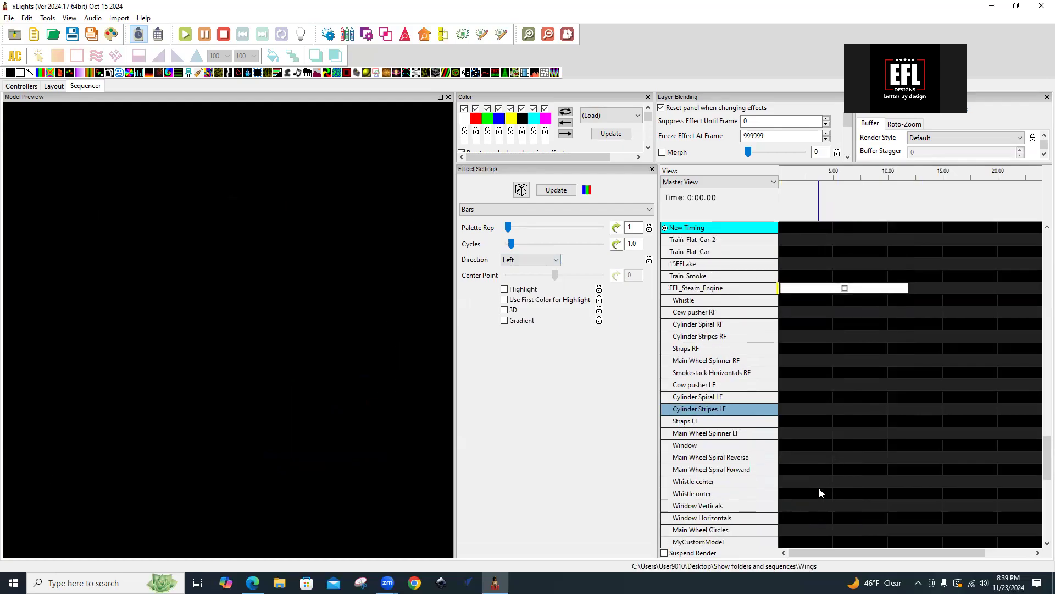
click(846, 327)
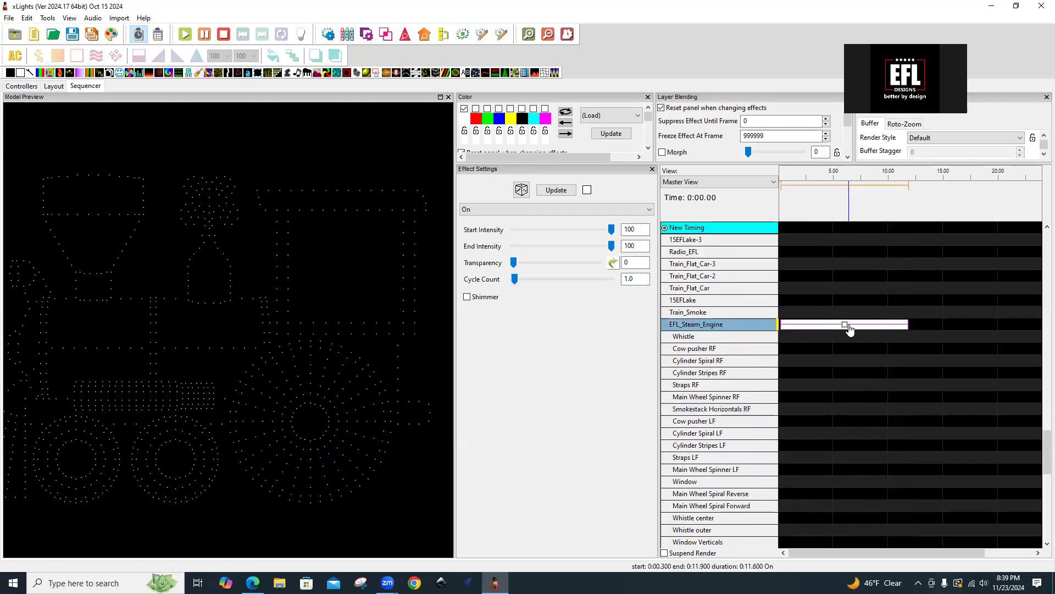
Step: Replace the On effect on EFL_Steam_Engine with a State effect spanning the sequence and set its state definition to Static
key(Delete)
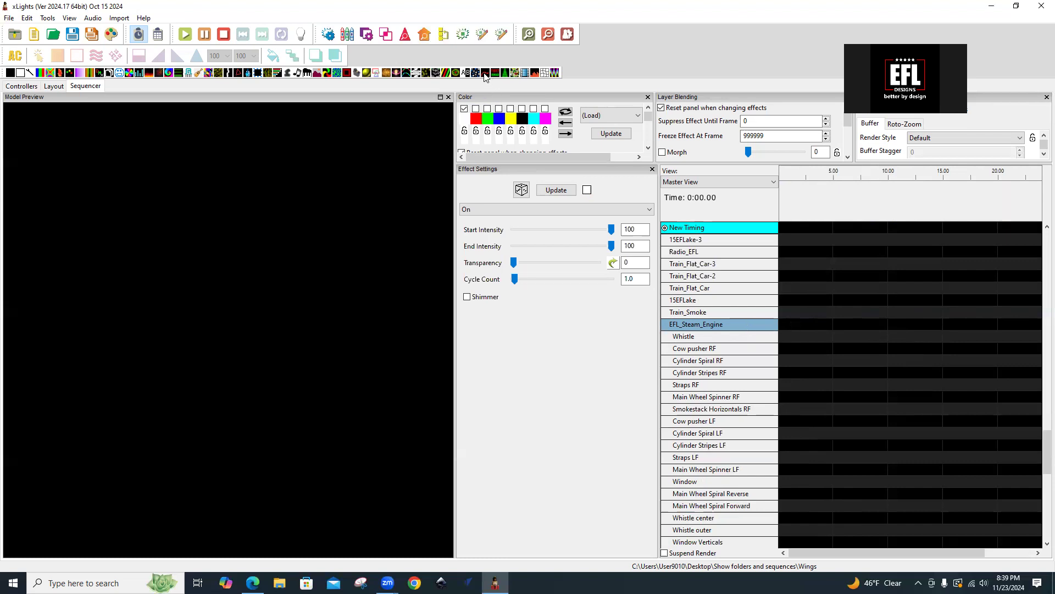
click(466, 74)
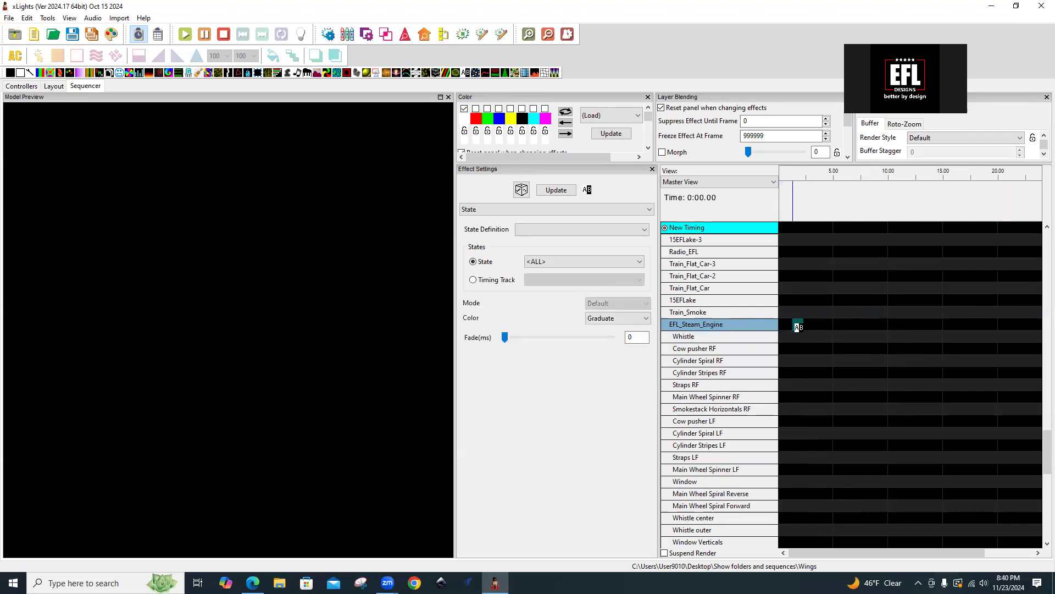
click(789, 325)
drag(791, 324, 884, 324)
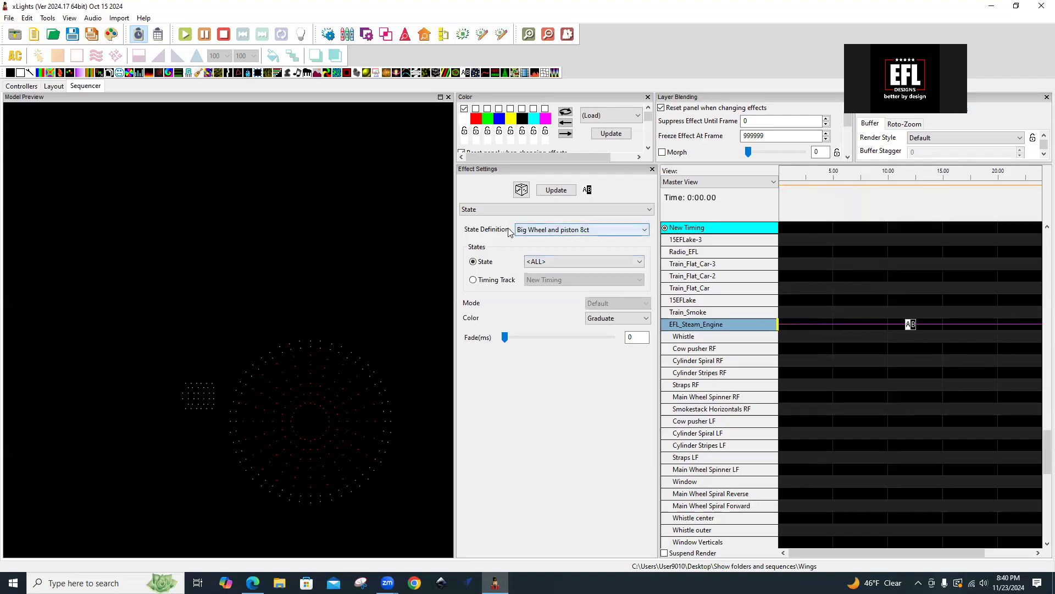
click(555, 231)
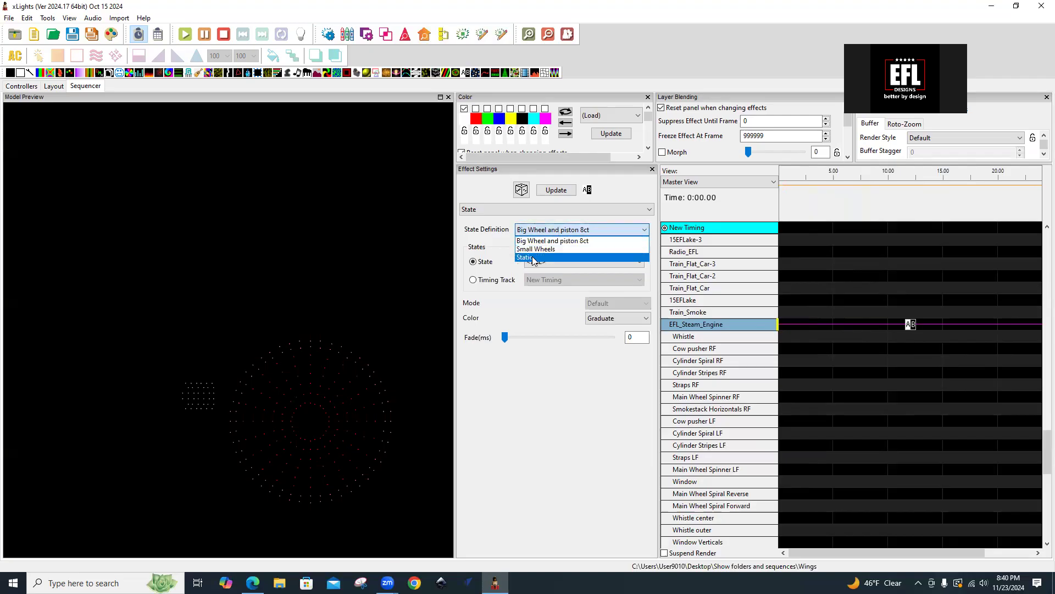
click(531, 259)
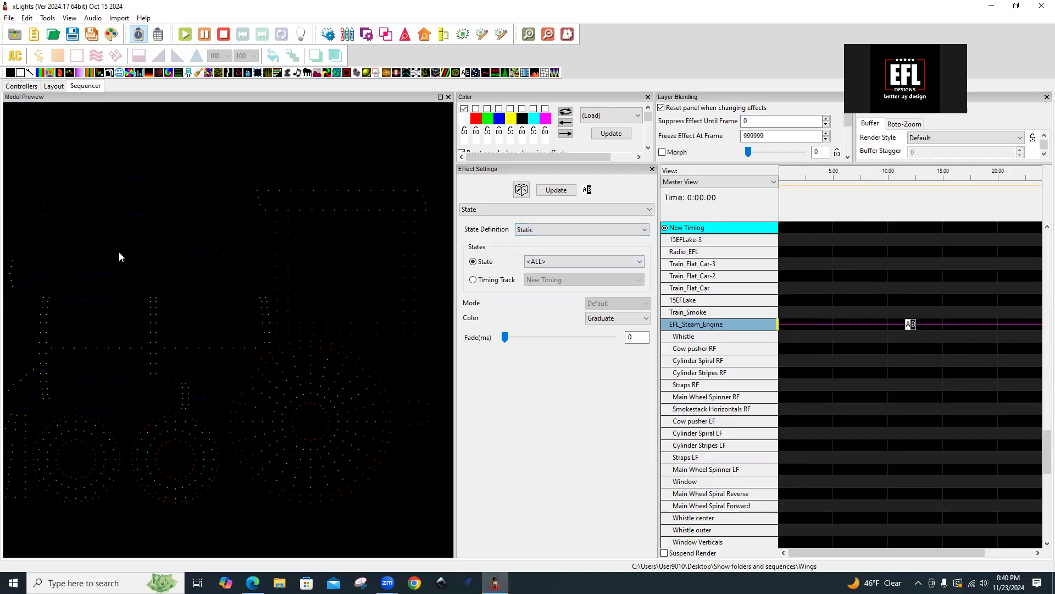
Step: Insert one layer below and one above on EFL_Steam_Engine and move the Static State effect down to layer 3
scroll(171, 388, down, 3)
right_click(753, 330)
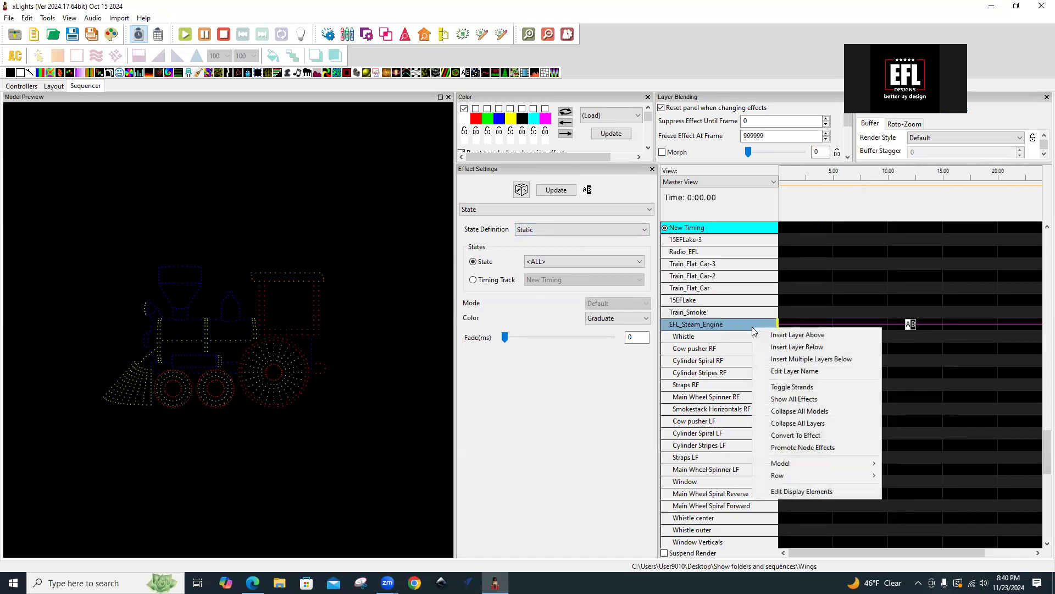
click(790, 347)
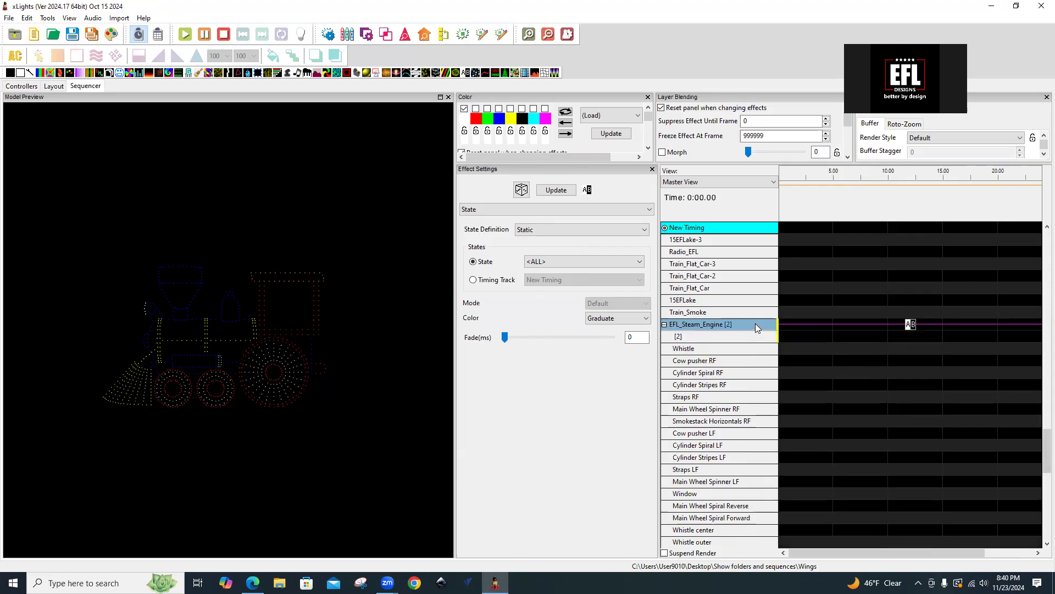
right_click(758, 324)
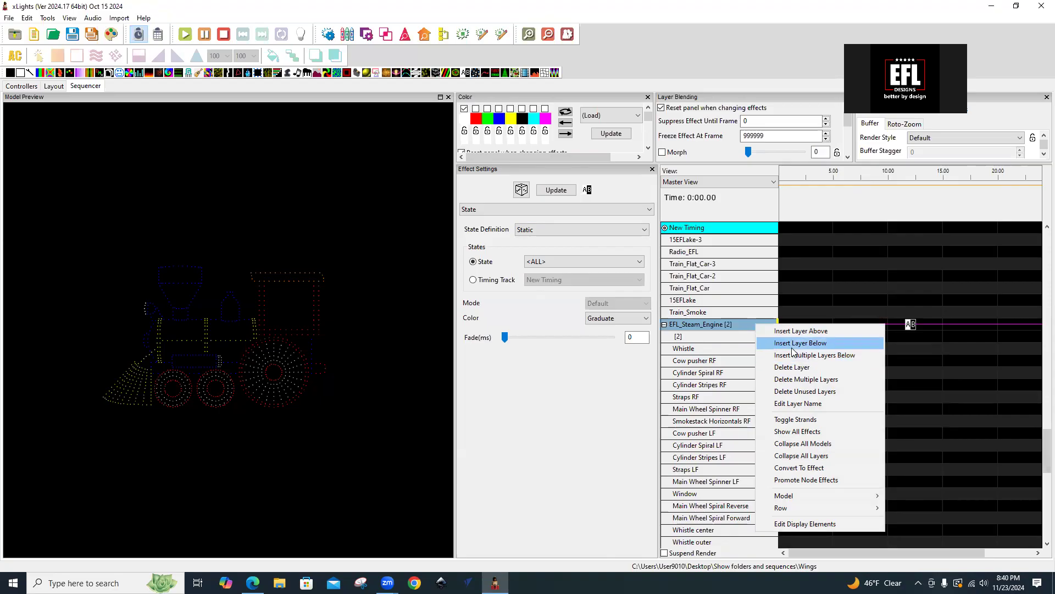
click(804, 332)
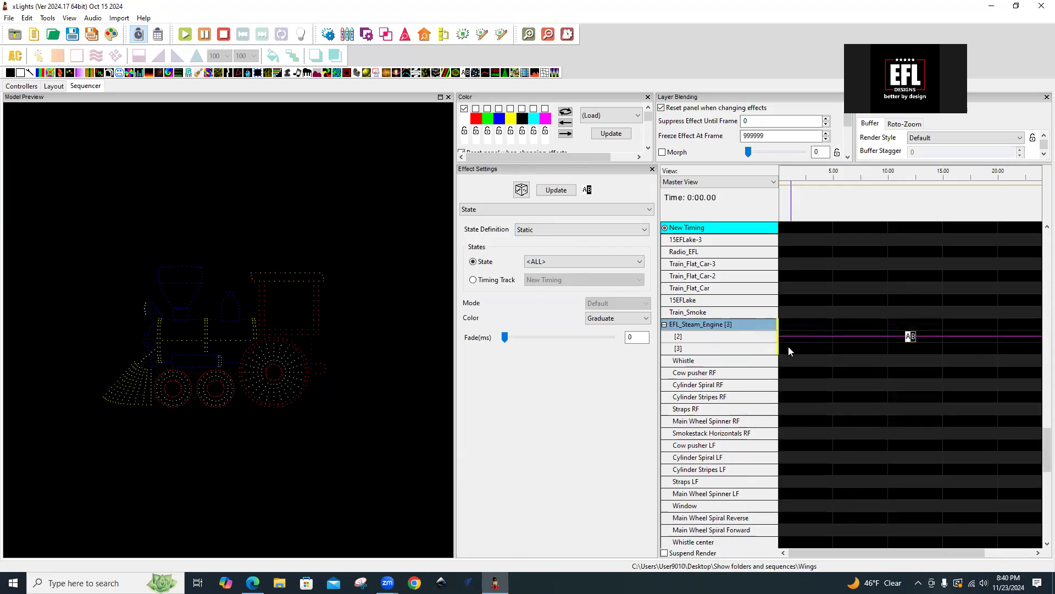
click(912, 338)
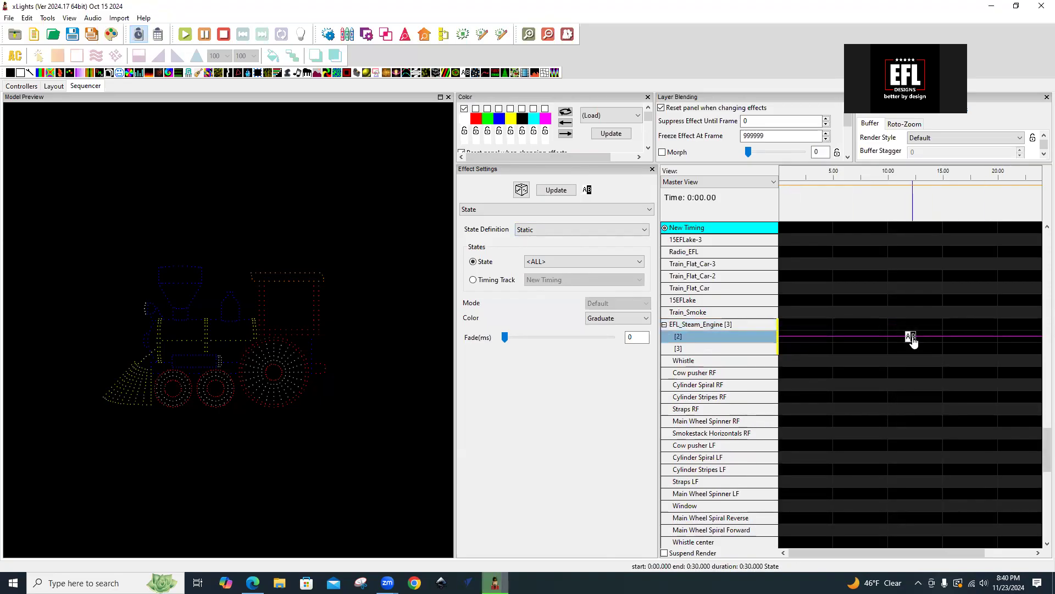
drag(912, 339, 910, 346)
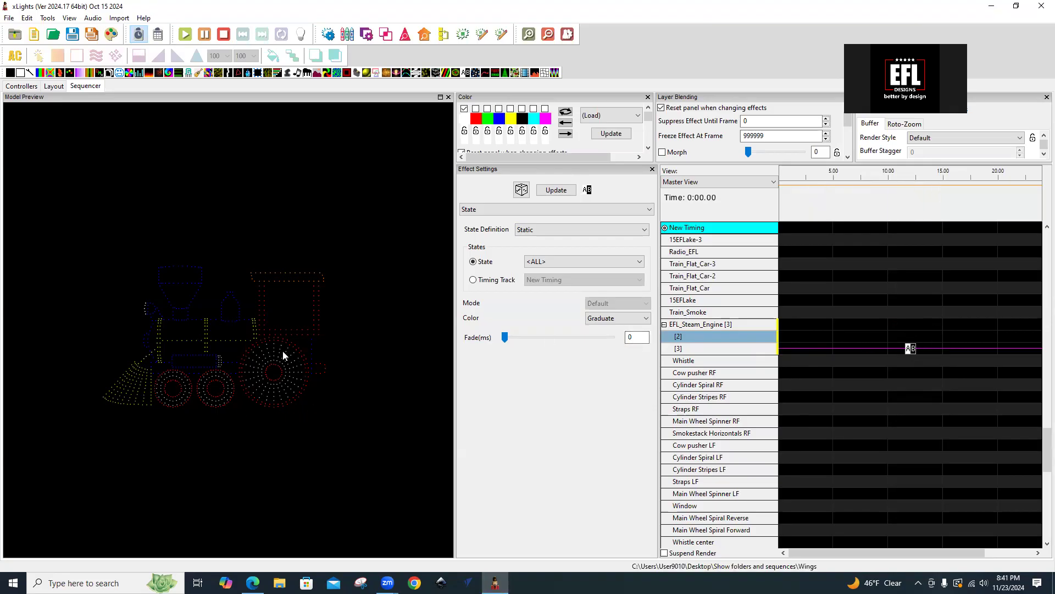
Step: Add a State effect from about 5 to 10 seconds on layer 2 of EFL_Steam_Engine and copy it to the top layer
drag(464, 75, 887, 336)
click(861, 340)
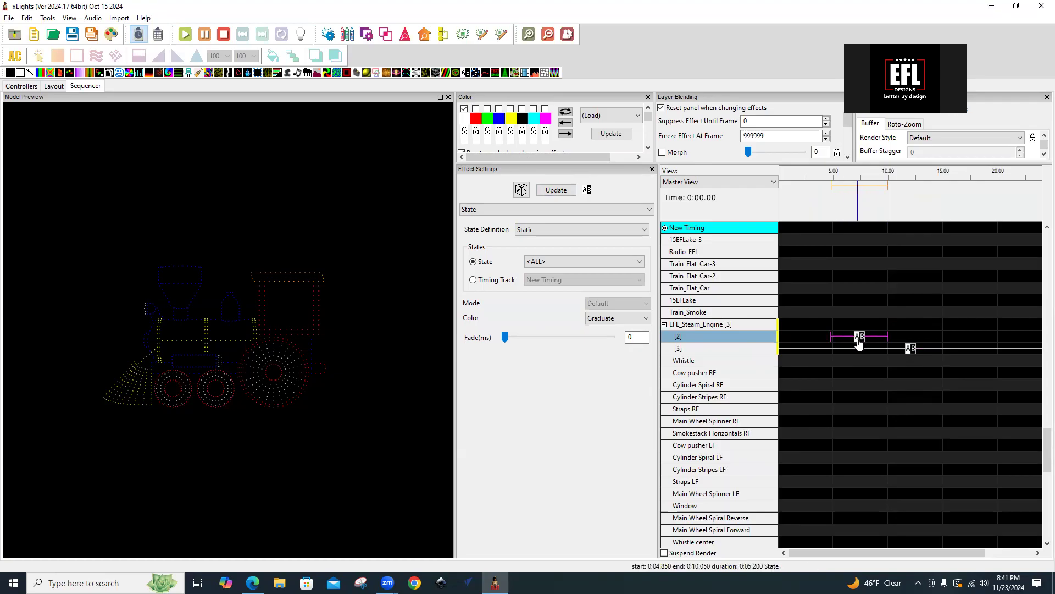
click(829, 325)
key(ctrl+v)
click(859, 325)
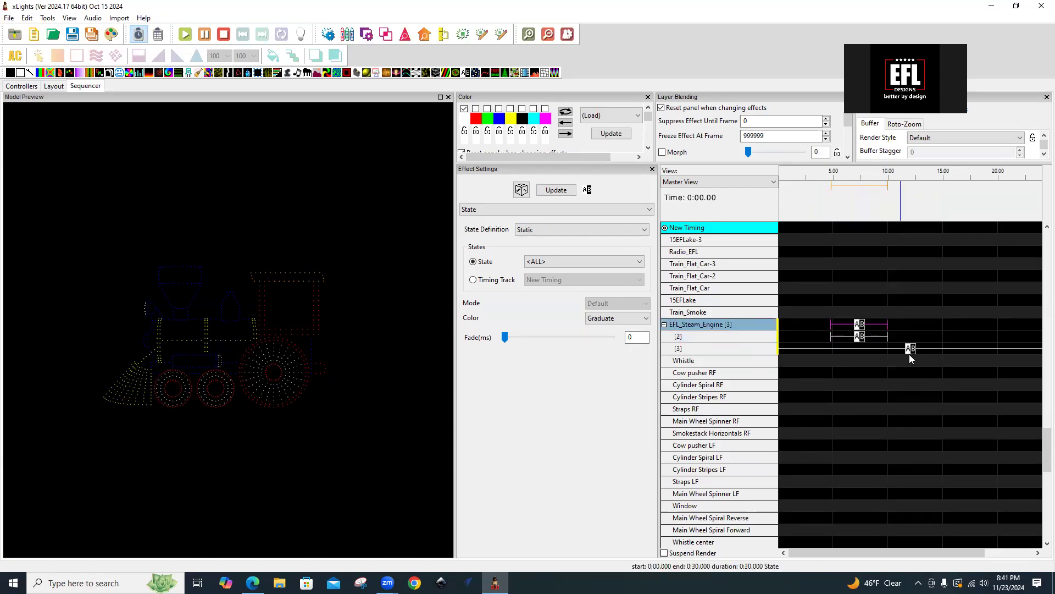
Step: Set the state definition to Big Wheel and piston 8ct on layer 2 and to Small Wheels on the top layer
click(859, 337)
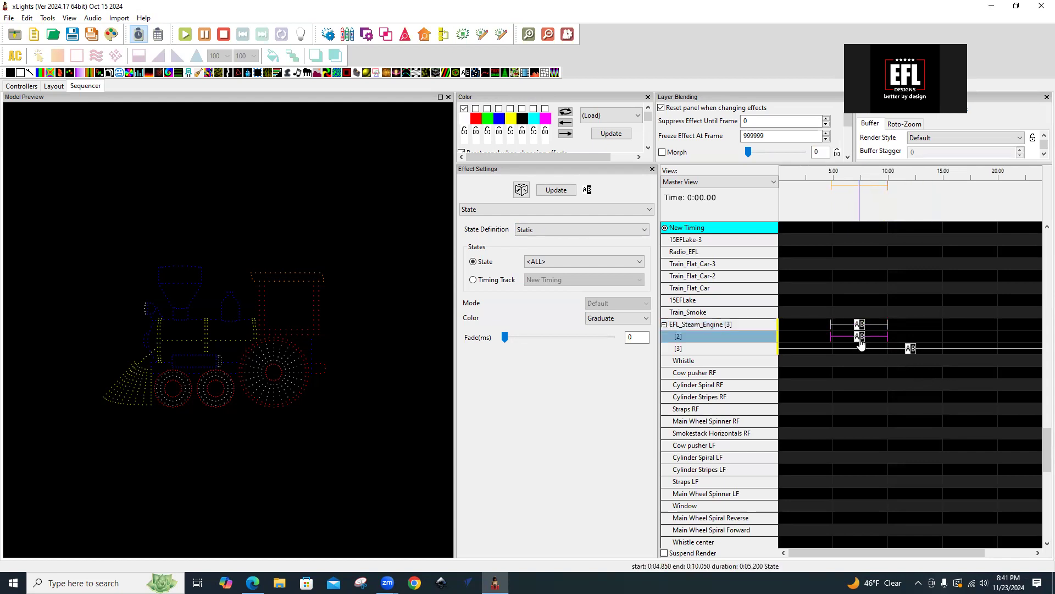
click(645, 230)
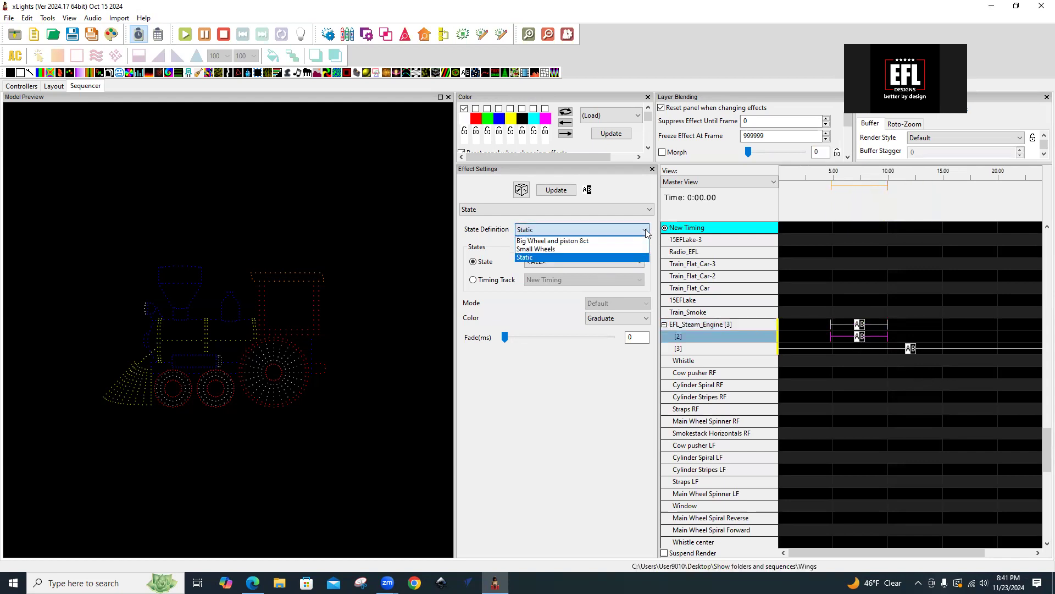
click(547, 242)
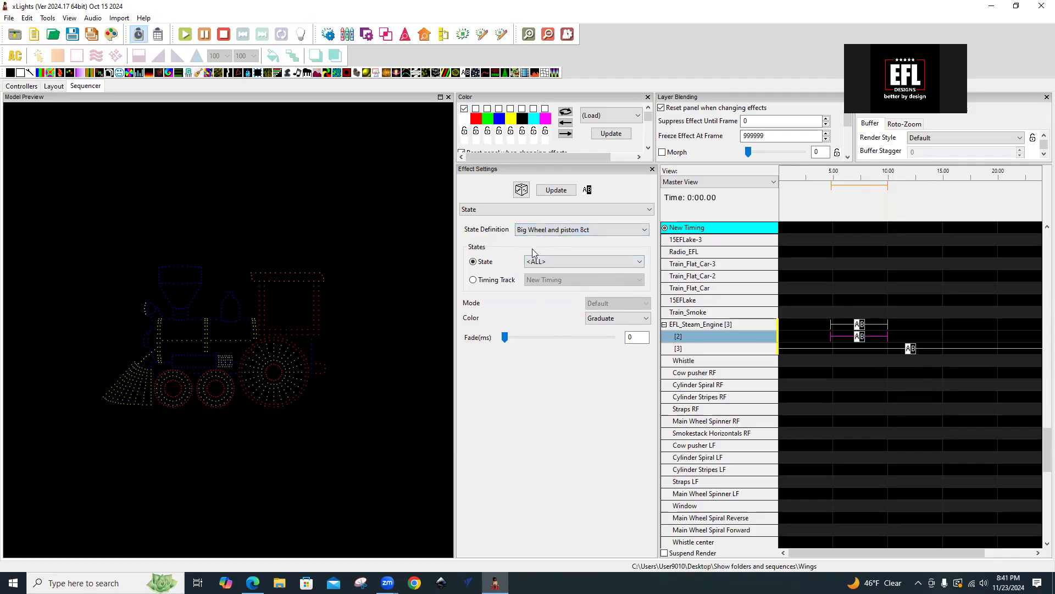
click(860, 324)
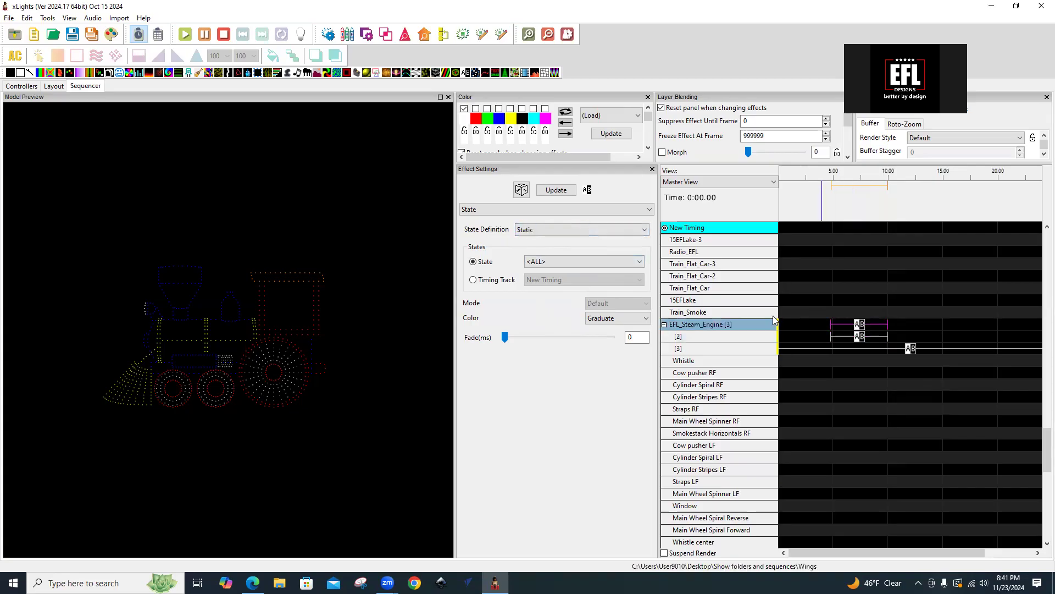
click(521, 231)
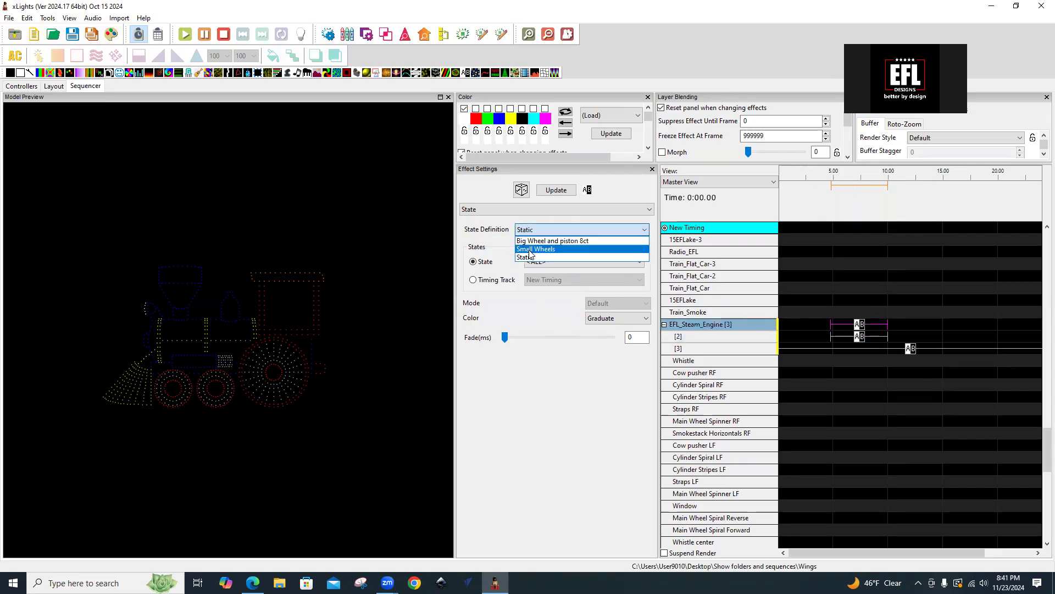
click(531, 249)
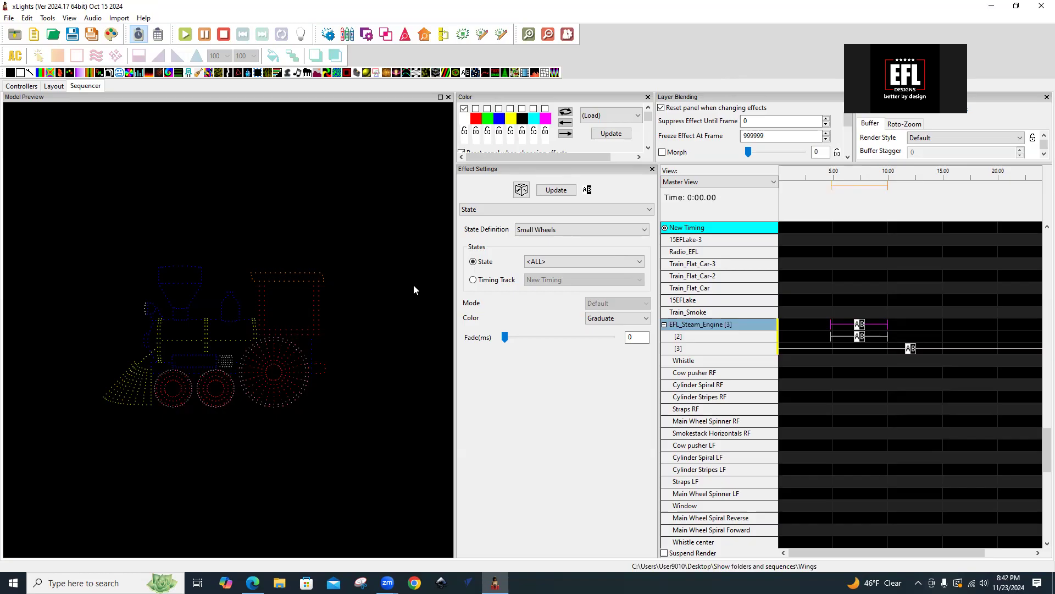
Step: Add a new timing track with the Metronome w/ Tags interval
right_click(715, 225)
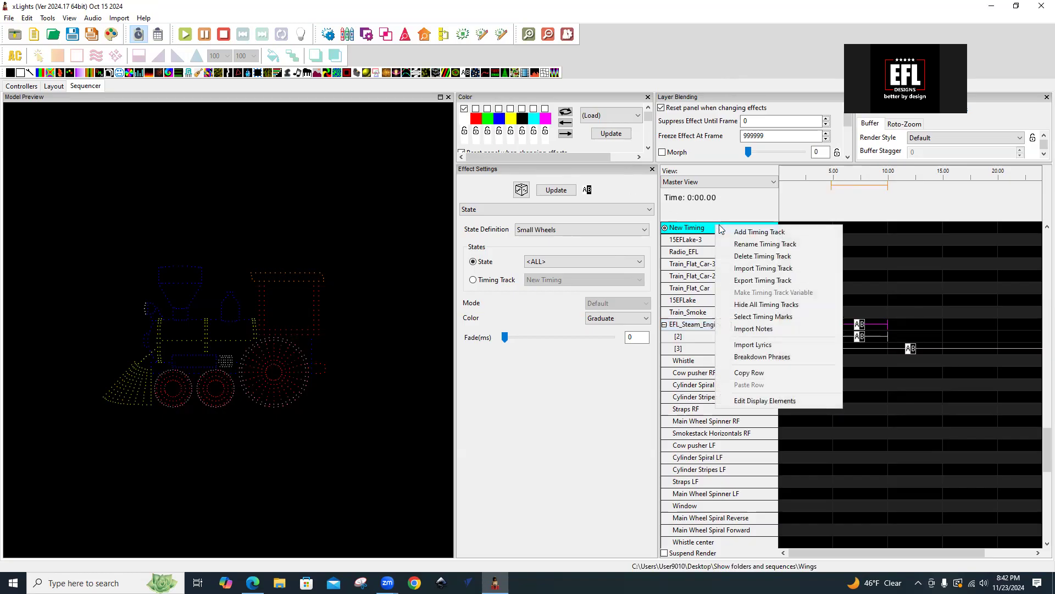
click(753, 235)
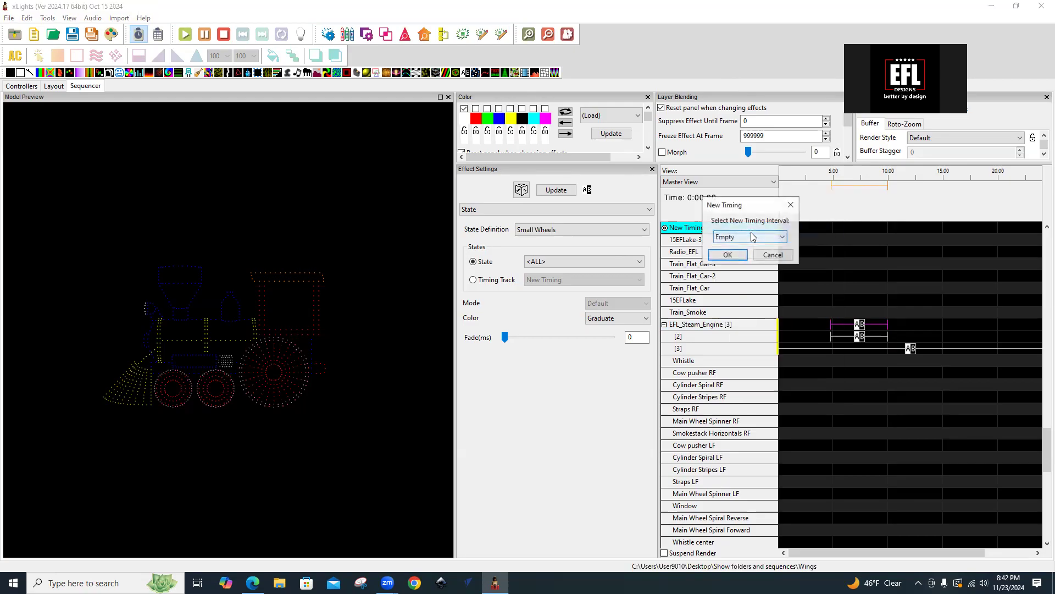
click(765, 240)
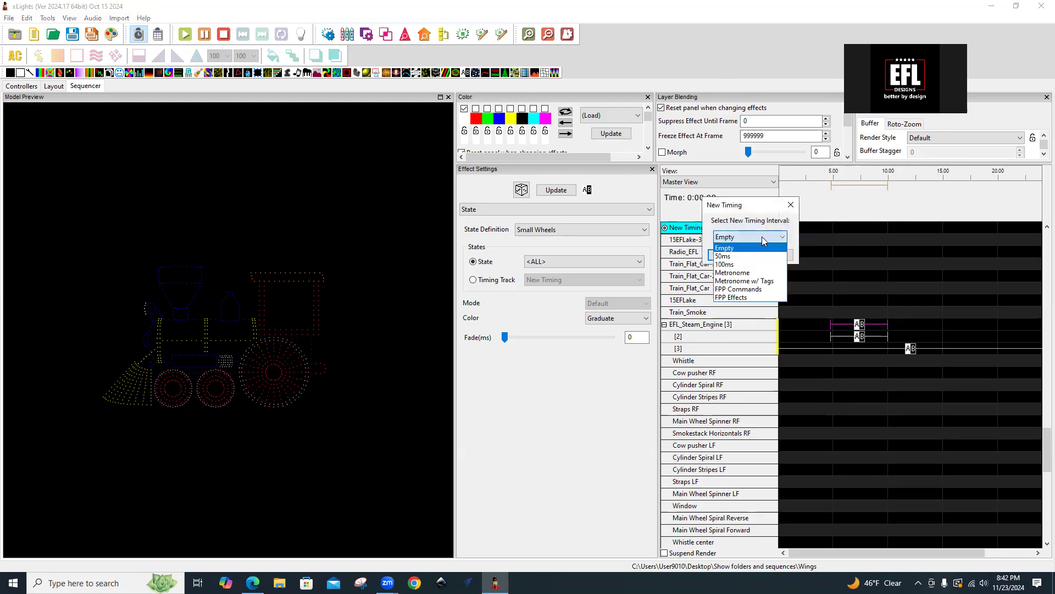
click(738, 282)
click(727, 254)
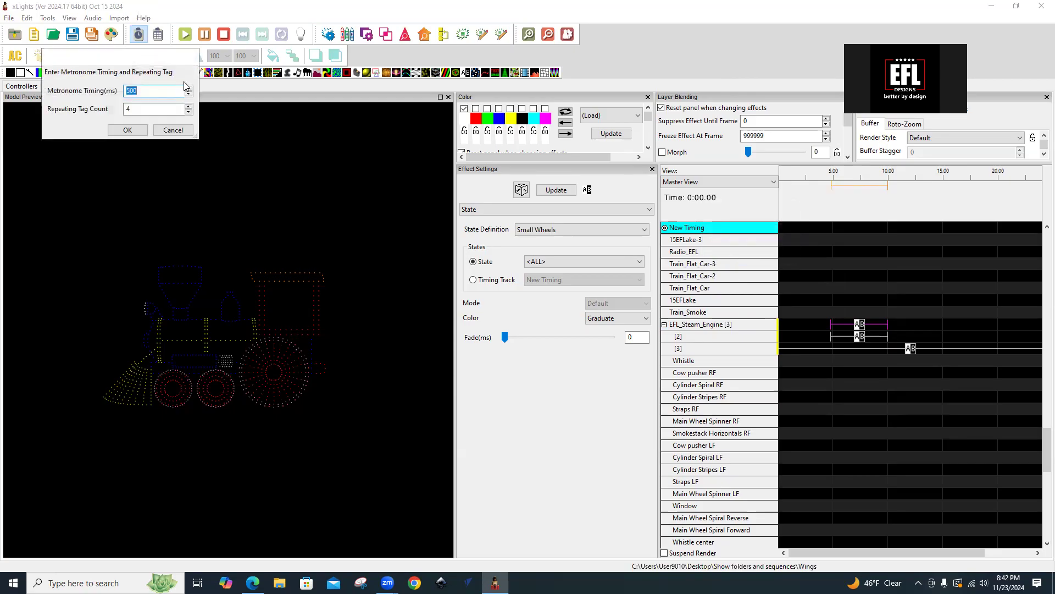
Step: Create the metronome track with 100 ms timing and a repeating tag count of 8, and deactivate its timing marks
click(189, 106)
click(189, 106)
click(189, 106)
click(188, 106)
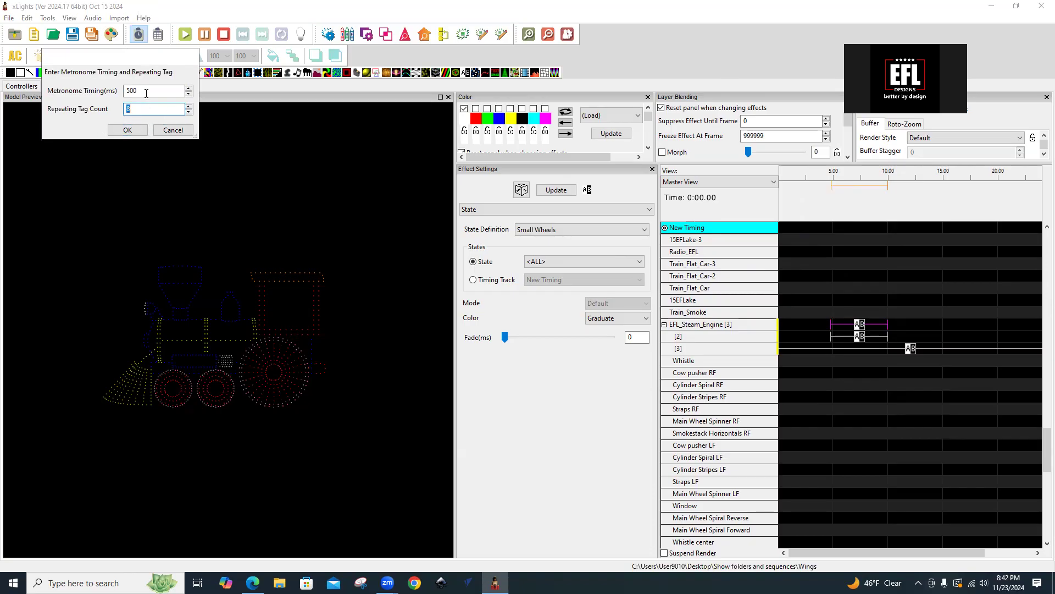
drag(147, 93, 125, 91)
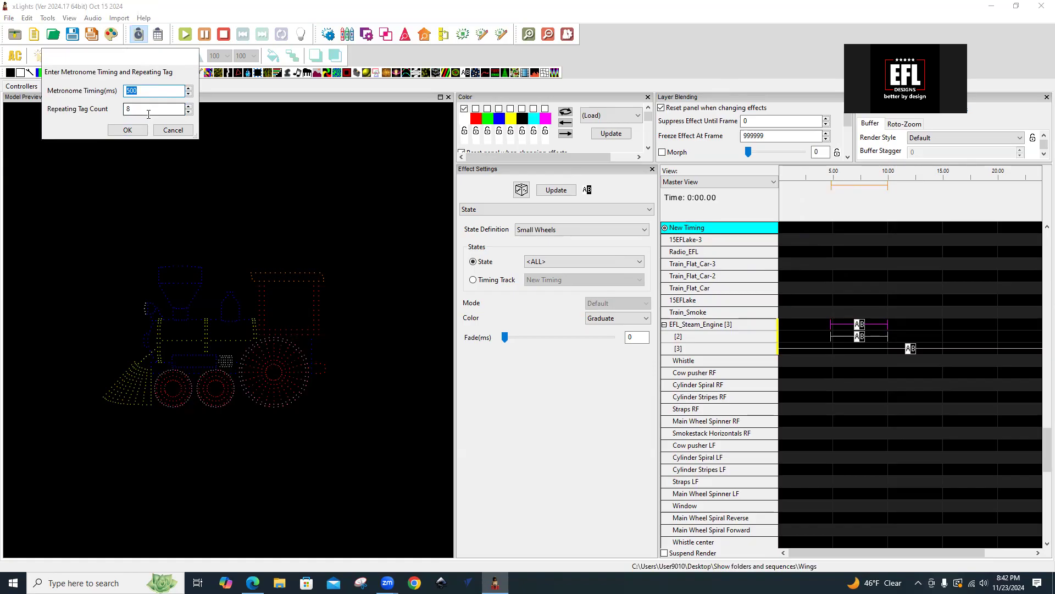
text(1)
click(141, 131)
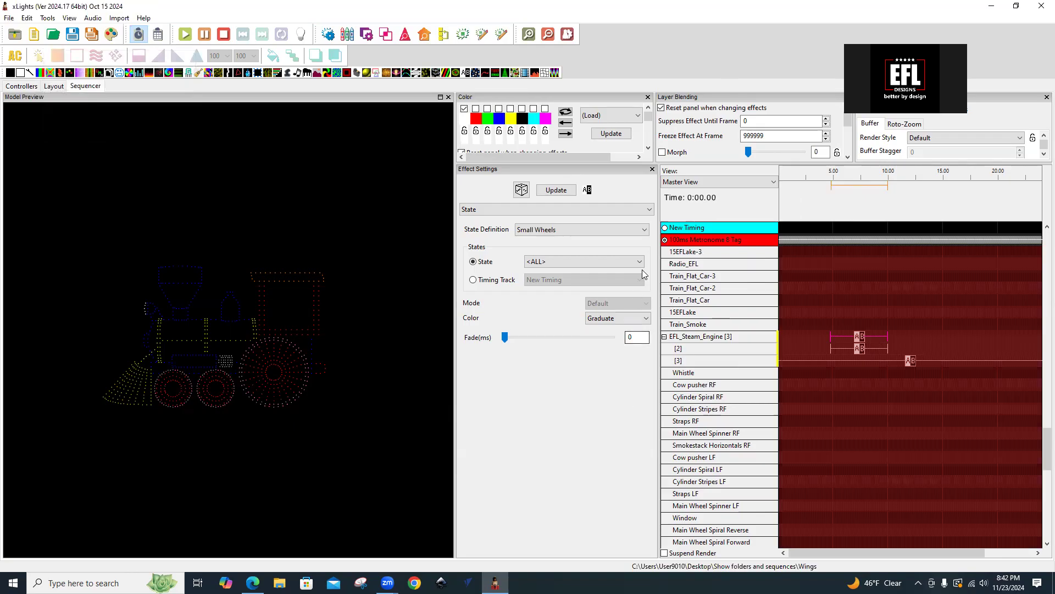
click(664, 240)
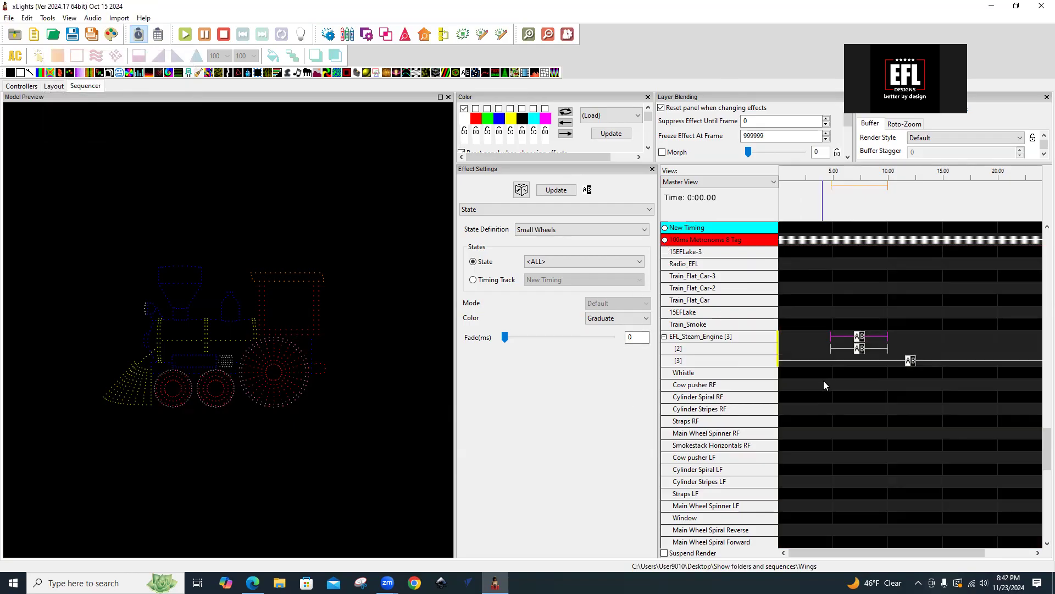
Step: Add a second Metronome w/ Tags timing track at 50 ms with 4 repeating tags and deactivate its timing marks
right_click(708, 244)
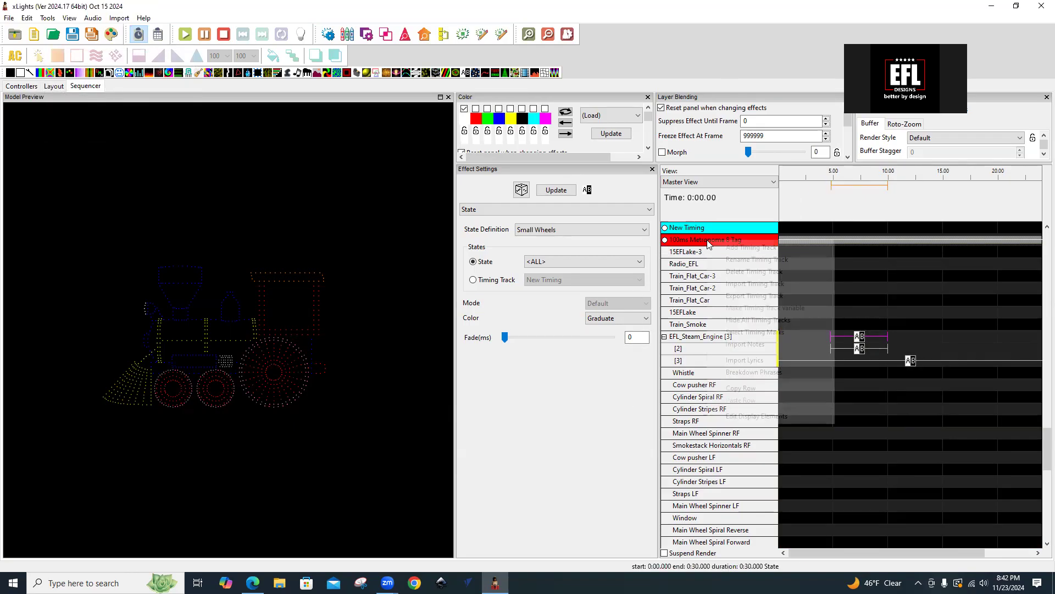
click(733, 247)
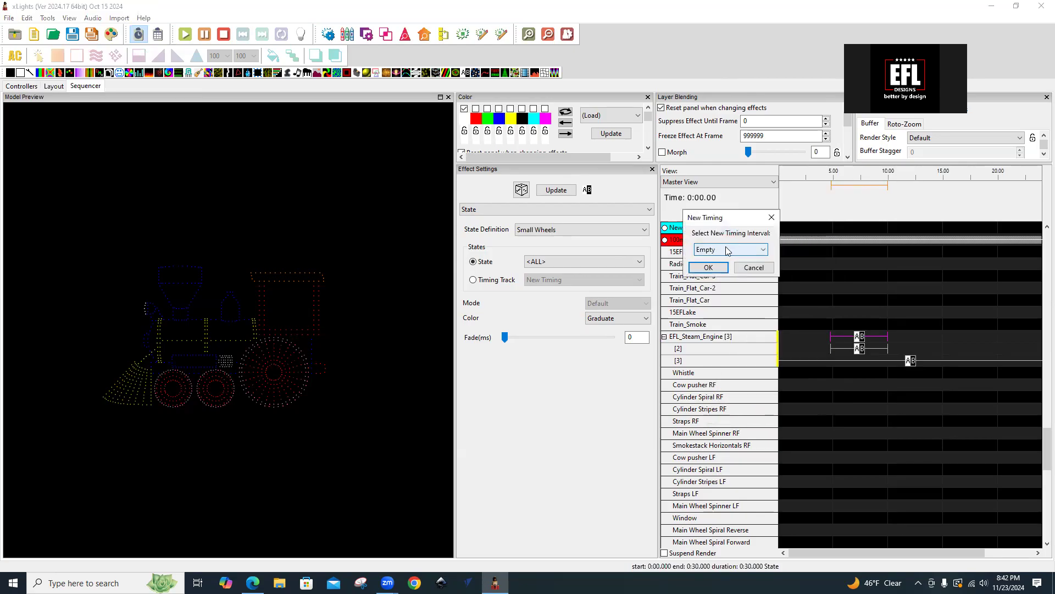
click(762, 250)
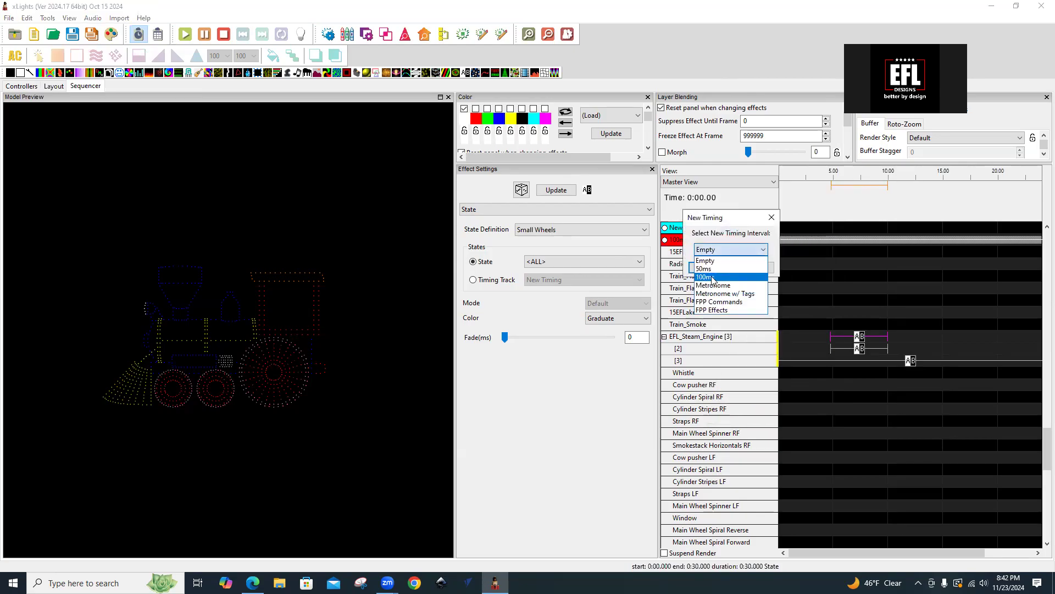
click(715, 294)
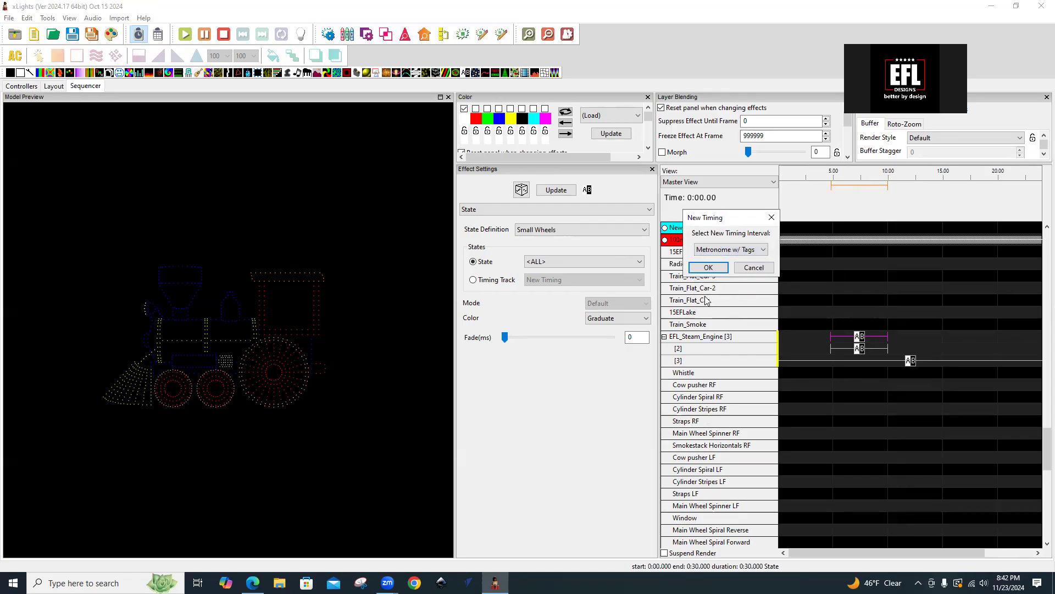
click(708, 267)
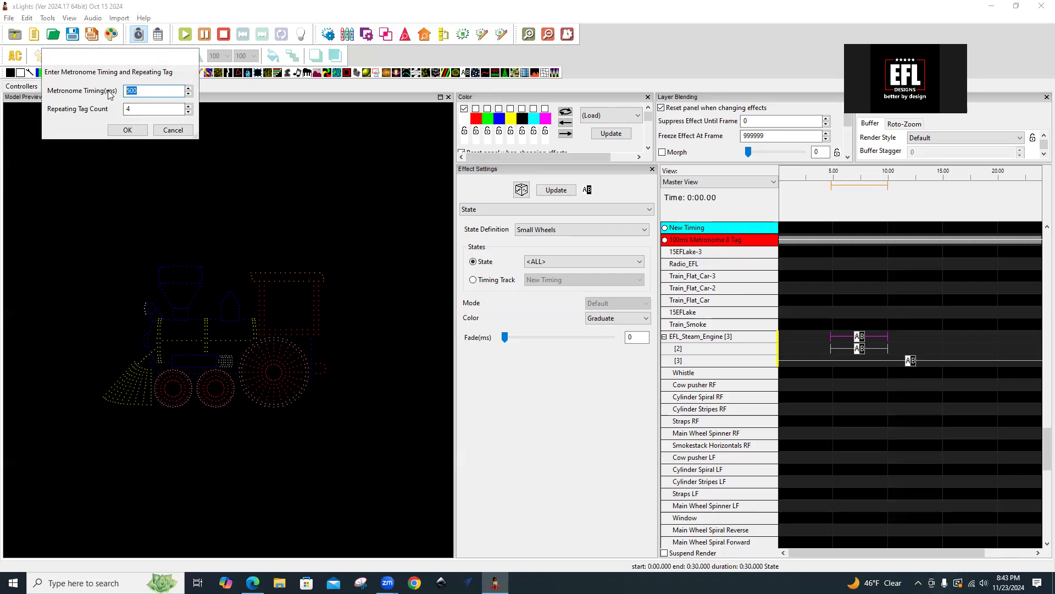
text(5)
click(127, 130)
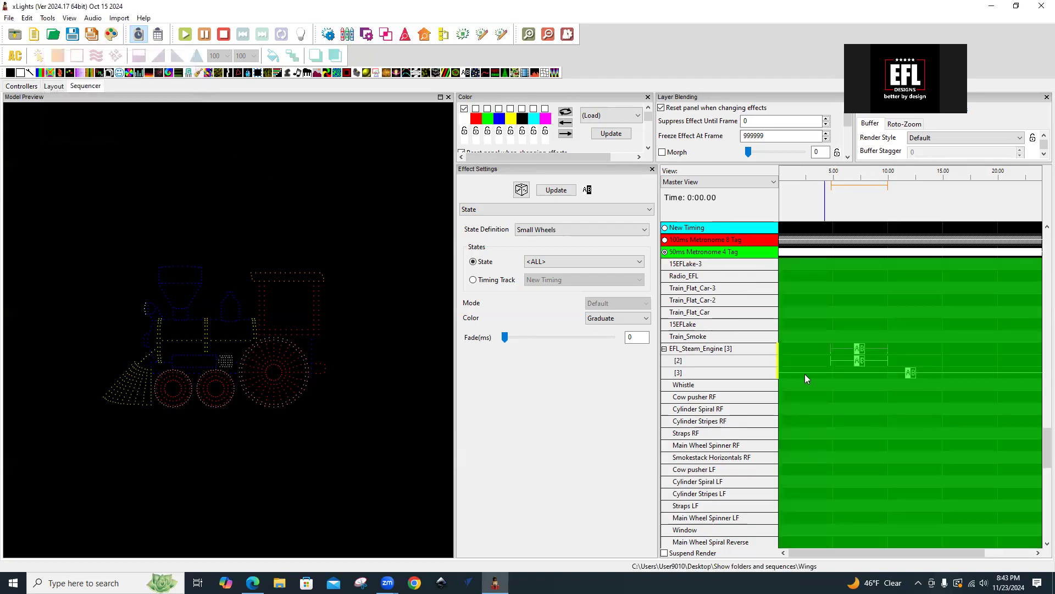
click(665, 252)
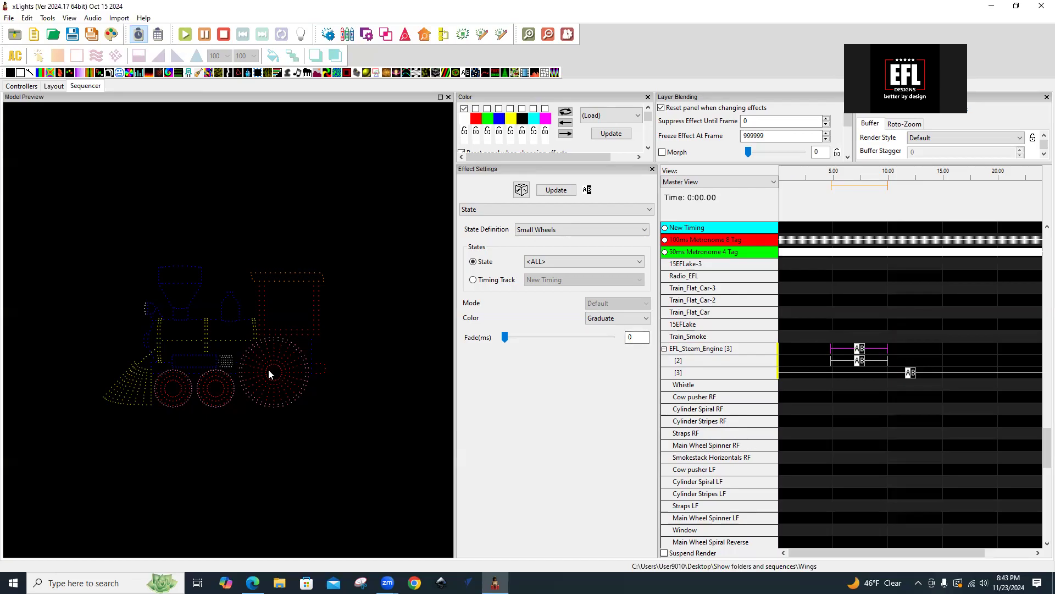
Step: Drive the top-layer Small Wheels State effect on EFL_Steam_Engine from the 50ms Metronome 4 Tag timing track
click(860, 362)
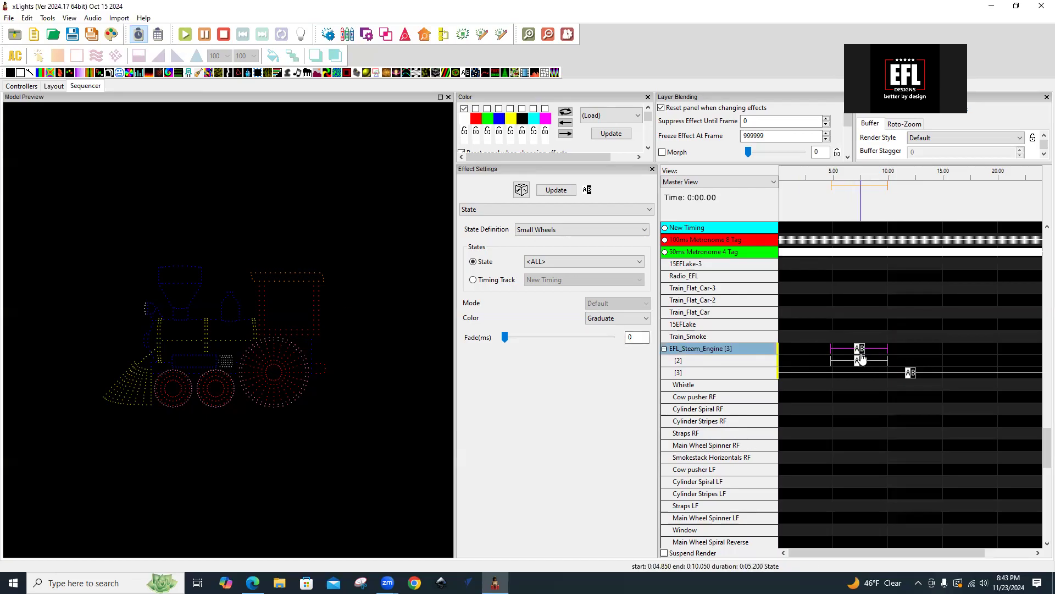
click(860, 349)
click(860, 360)
click(473, 280)
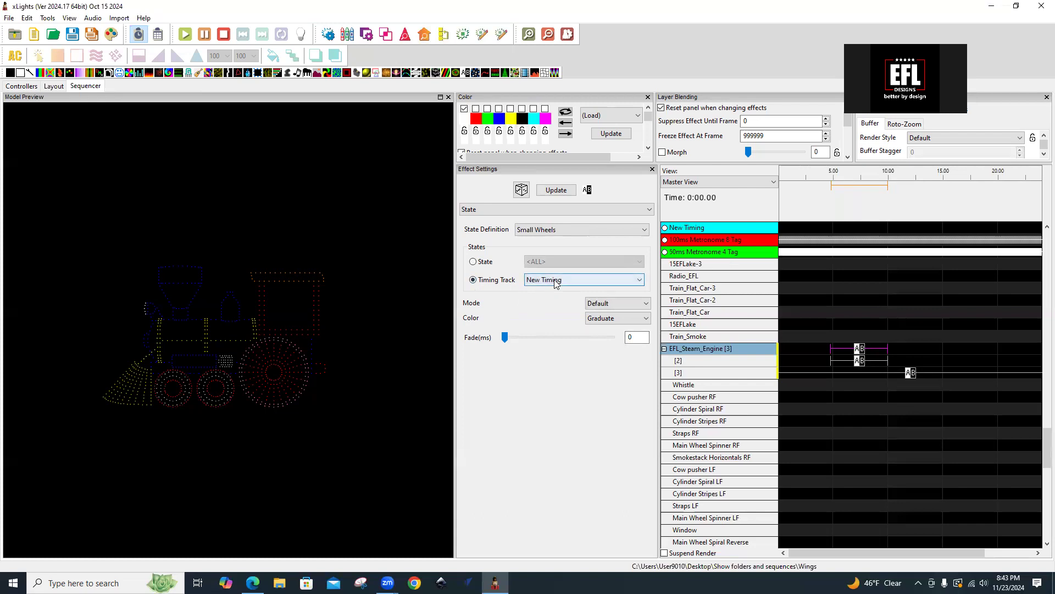
click(583, 279)
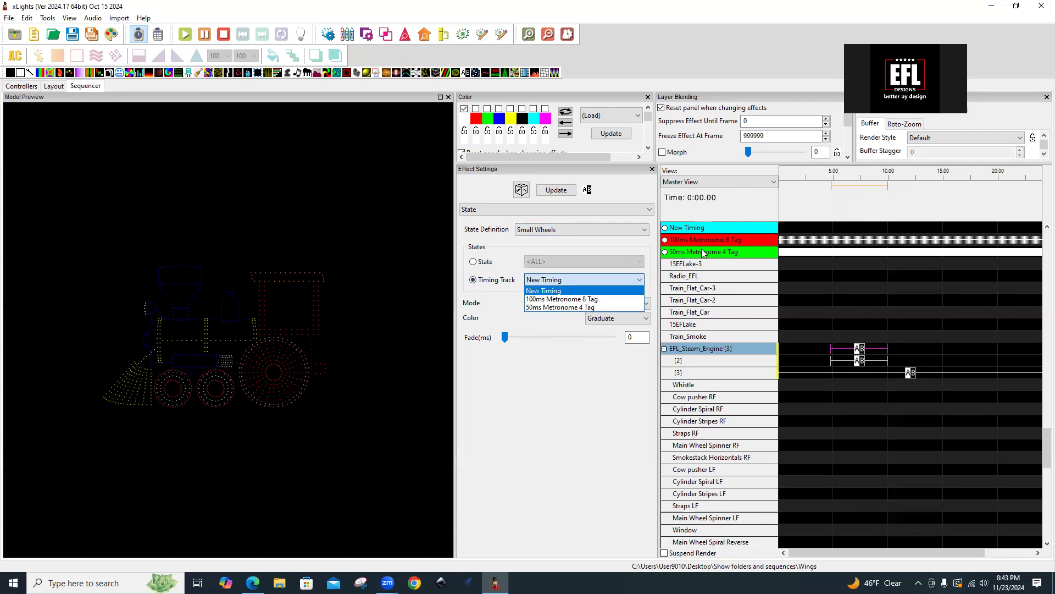
click(547, 307)
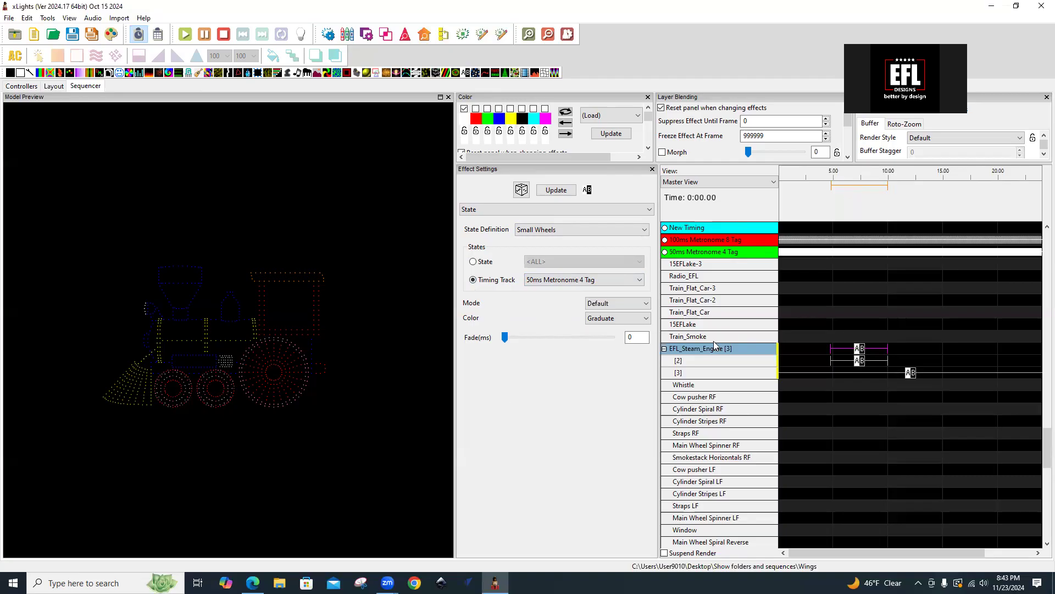
Step: Drive the layer 2 Big Wheel and piston 8ct effect from the 100ms Metronome 8 Tag timing track
click(860, 362)
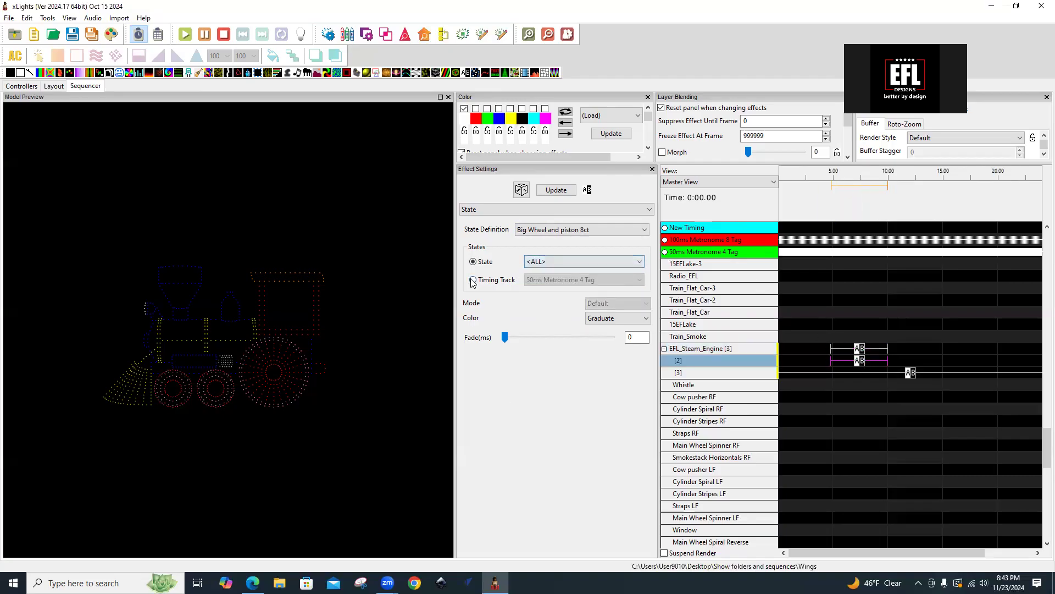
click(472, 280)
click(536, 280)
click(536, 301)
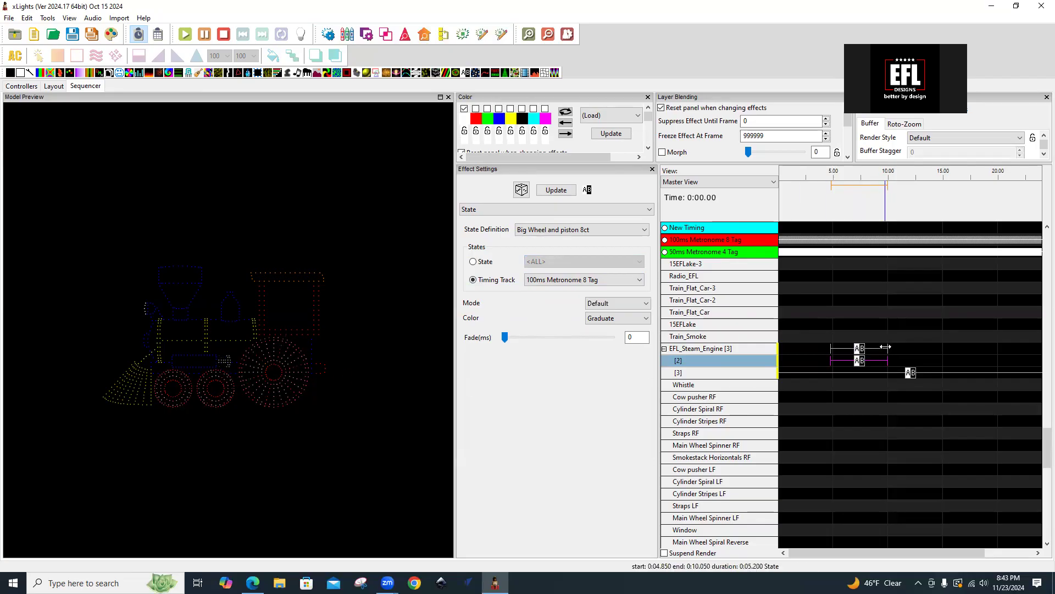
Step: Extend the State effects on the top layer and layer 2 of EFL_Steam_Engine across the whole sequence
click(860, 349)
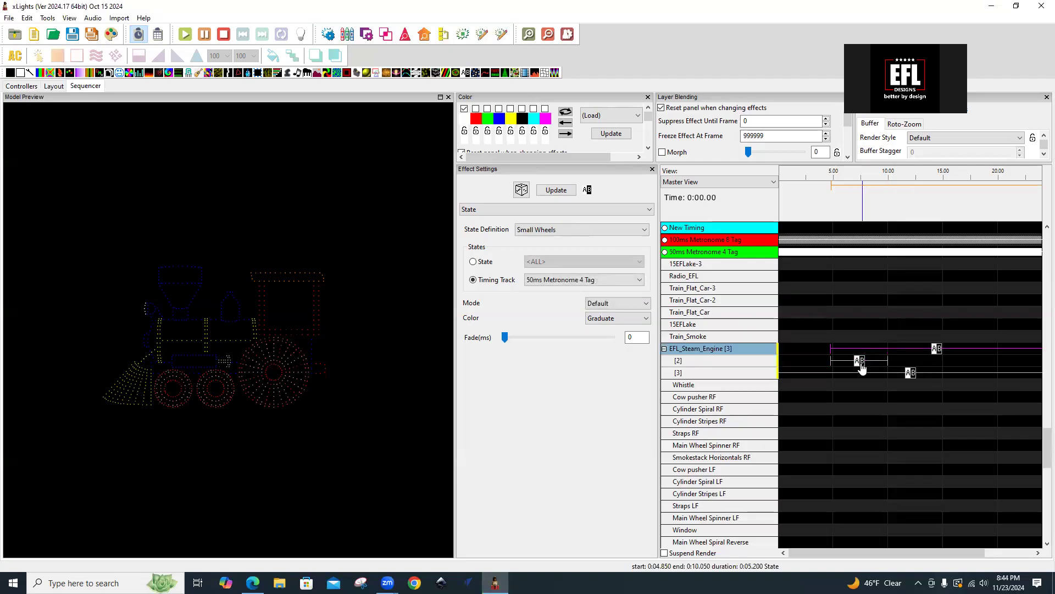
drag(861, 363, 865, 366)
key(ctrl+e)
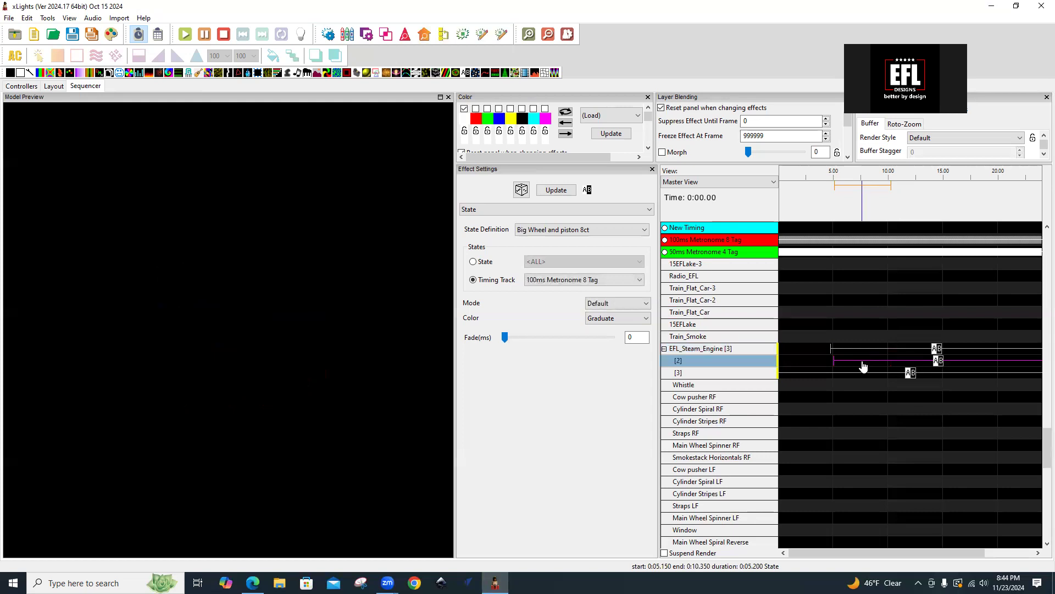
click(938, 349)
key(ctrl+e)
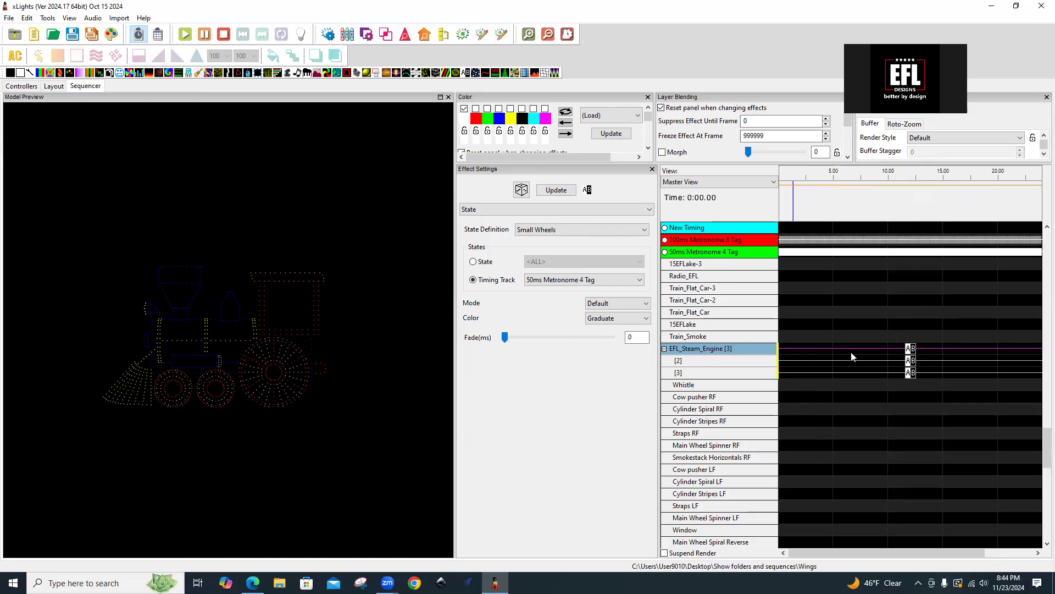
Step: Add a Metronome w/ Tags timing track at 500 ms with 8 repeating tags and deactivate its timing marks
right_click(682, 229)
click(704, 235)
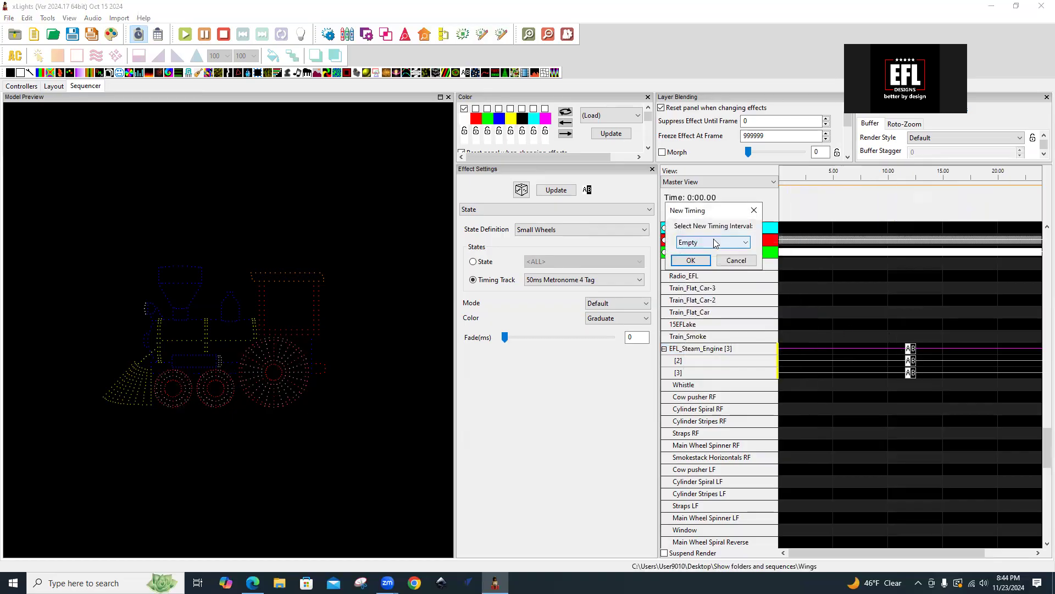
click(740, 244)
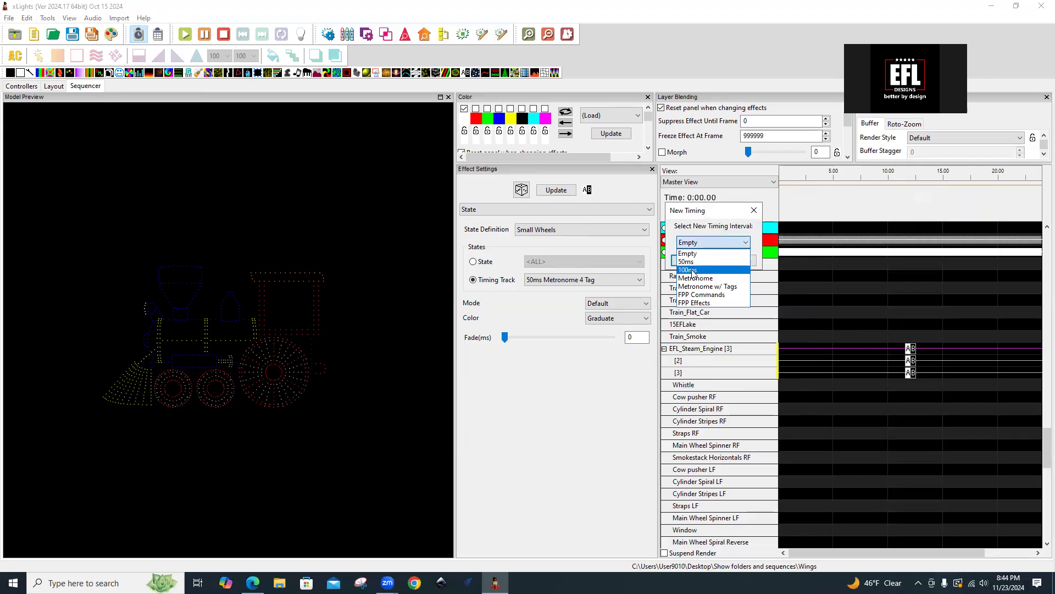
click(698, 286)
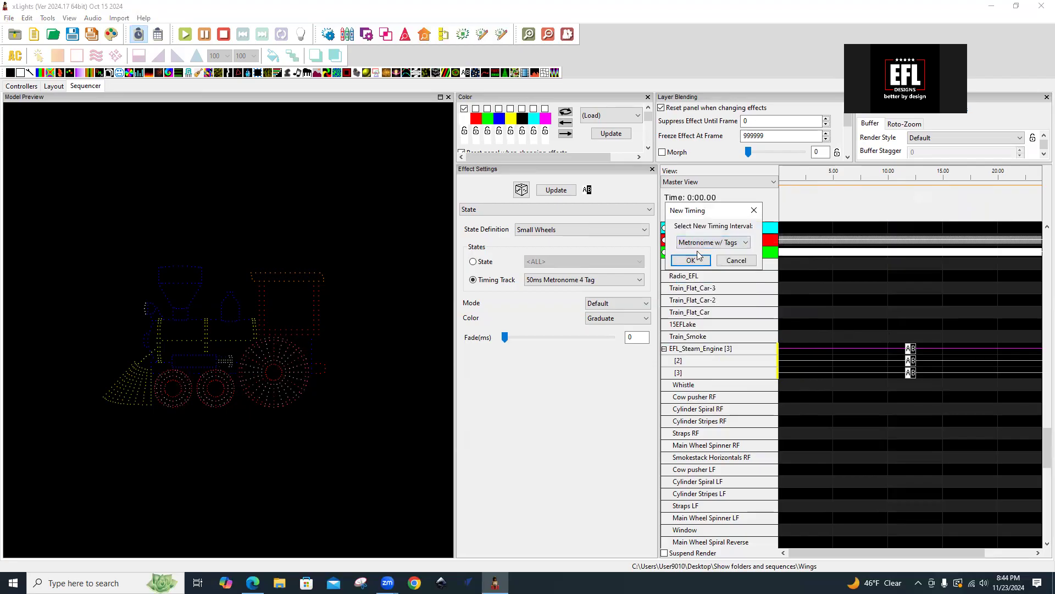
click(691, 260)
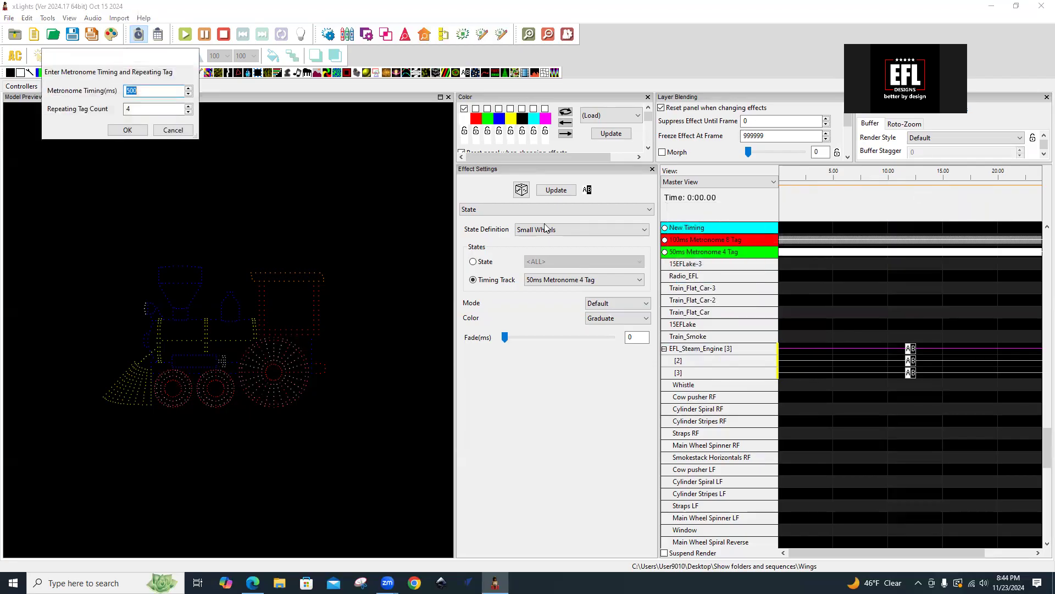
click(188, 106)
click(189, 106)
click(188, 106)
click(189, 106)
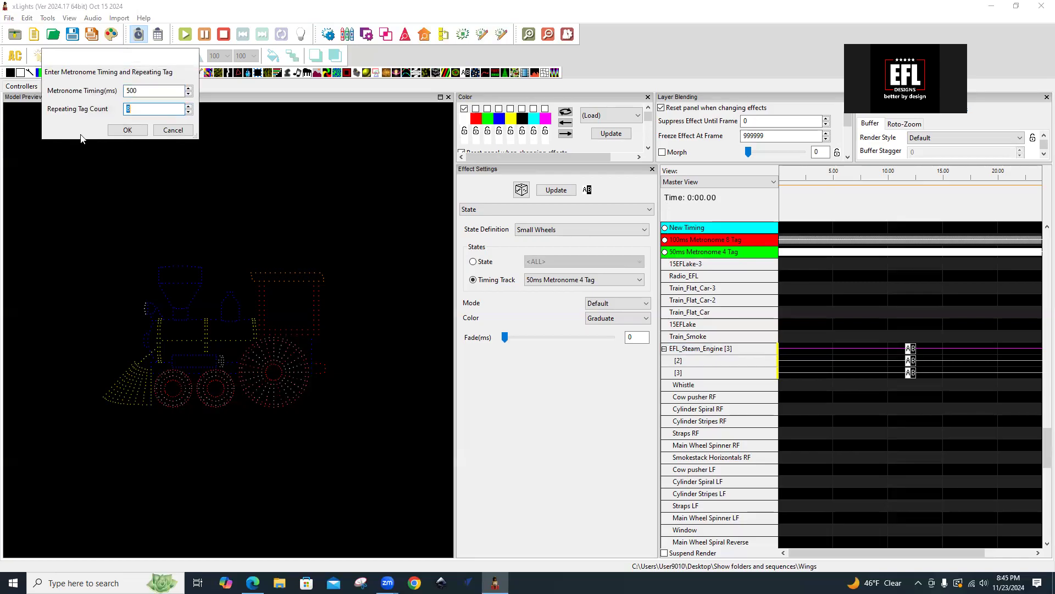
click(126, 130)
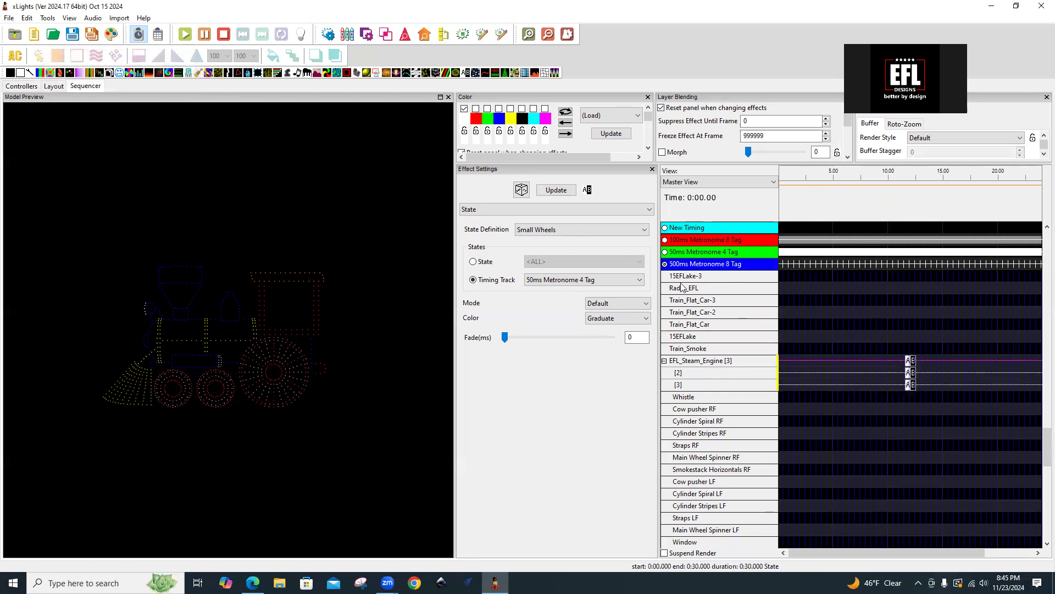
click(664, 264)
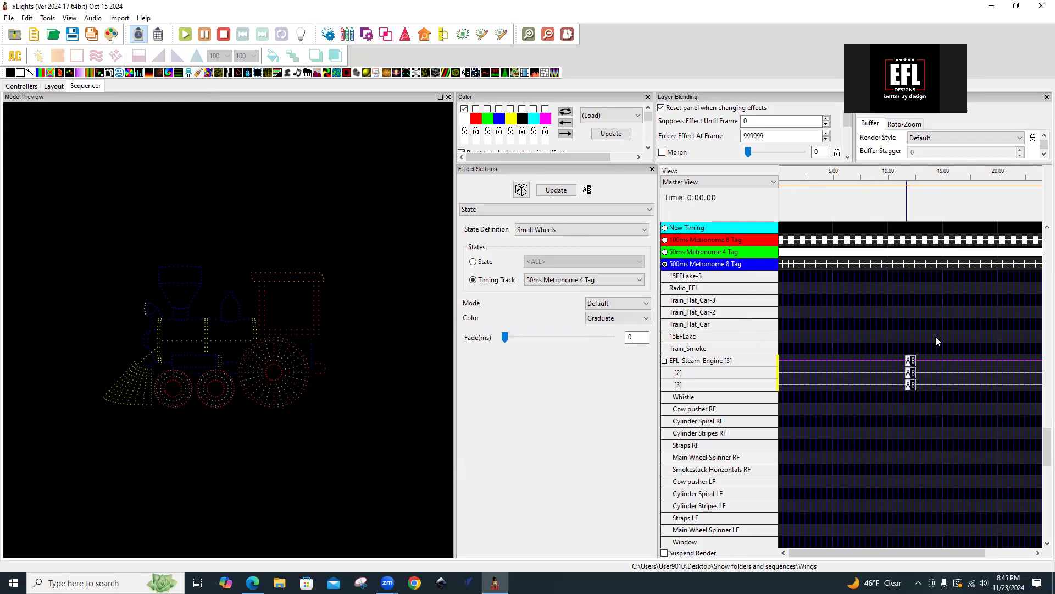
Step: Switch the layer 2 Big Wheel and piston 8ct effect to the 500ms Metronome 8 Tag timing track
click(525, 277)
click(911, 372)
click(594, 280)
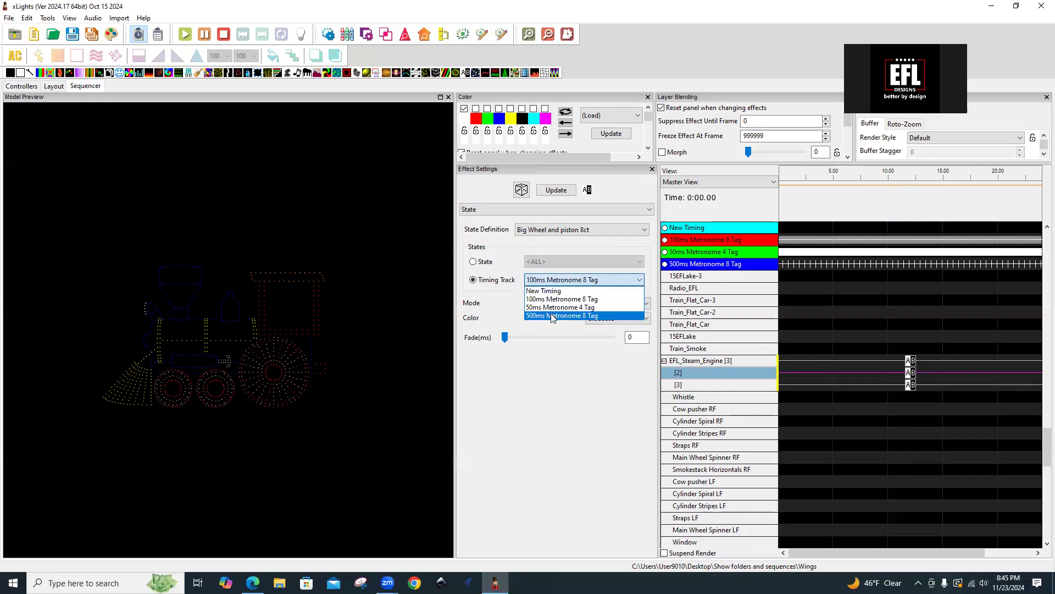
click(553, 316)
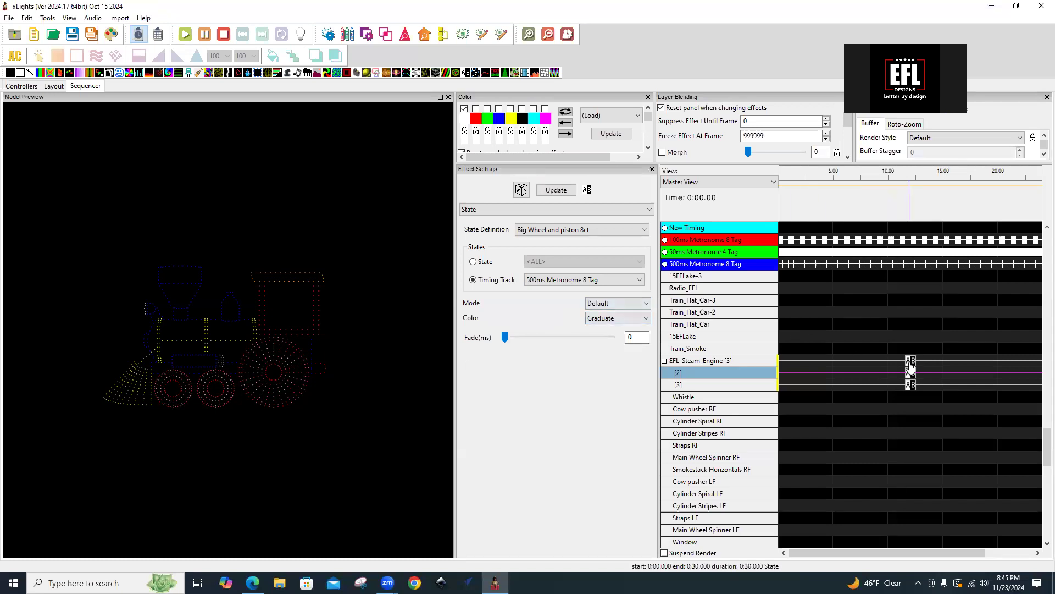
Step: Switch the top-layer Small Wheels effect to the 100ms Metronome 8 Tag timing track
key(Up)
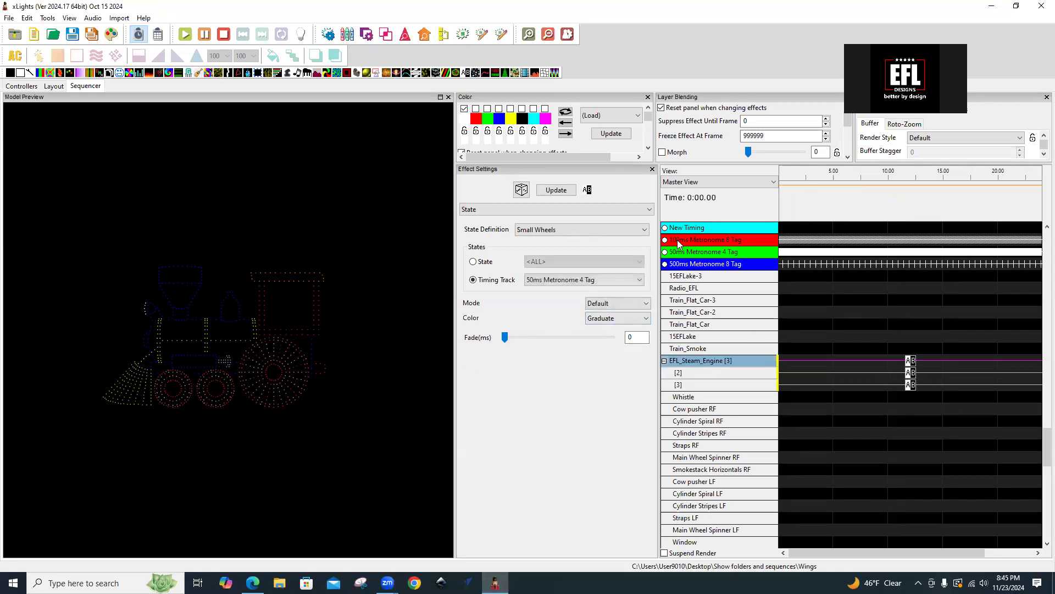
click(589, 280)
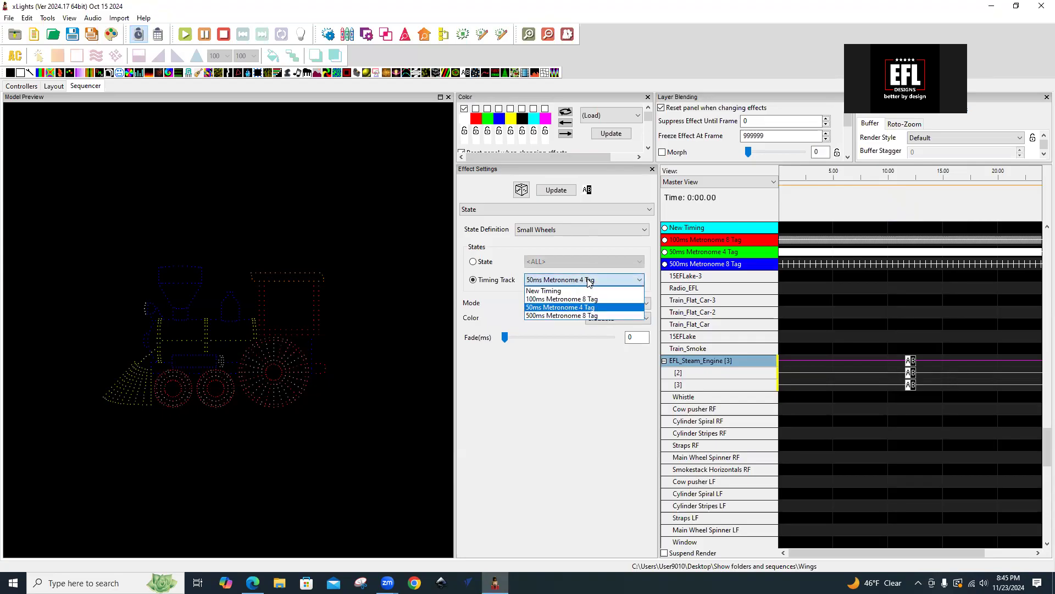
click(554, 299)
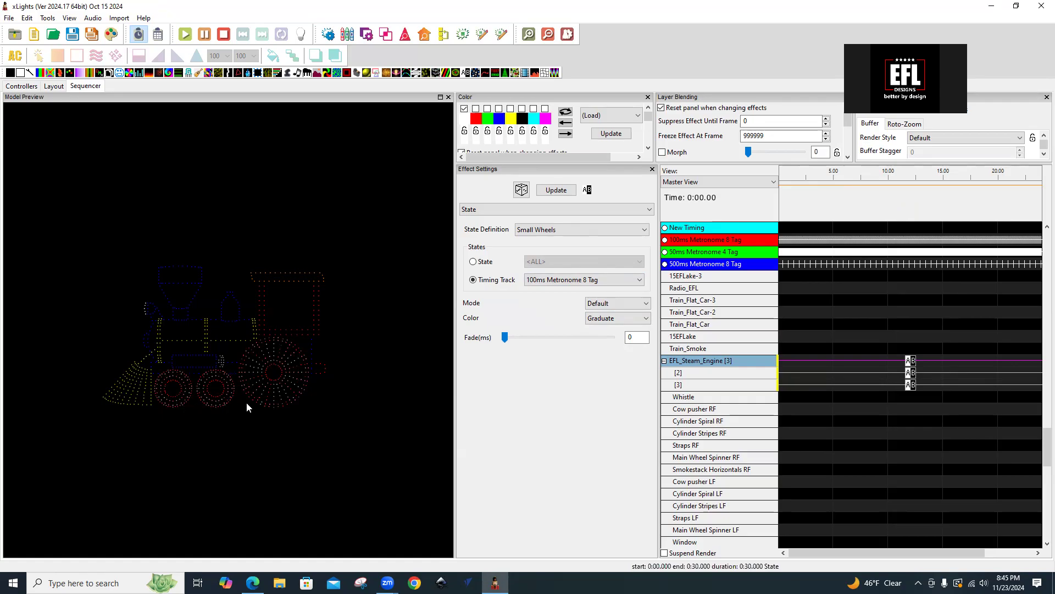
Step: Add a Metronome w/ Tags timing track at 200 ms with 8 repeating tags and deactivate its timing marks
right_click(679, 262)
click(685, 270)
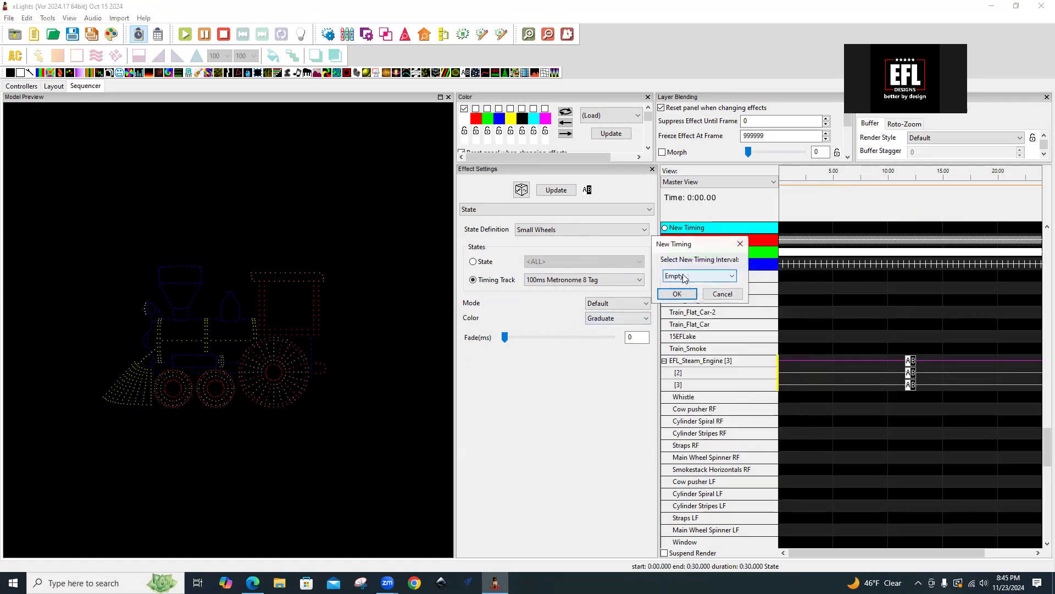
click(731, 277)
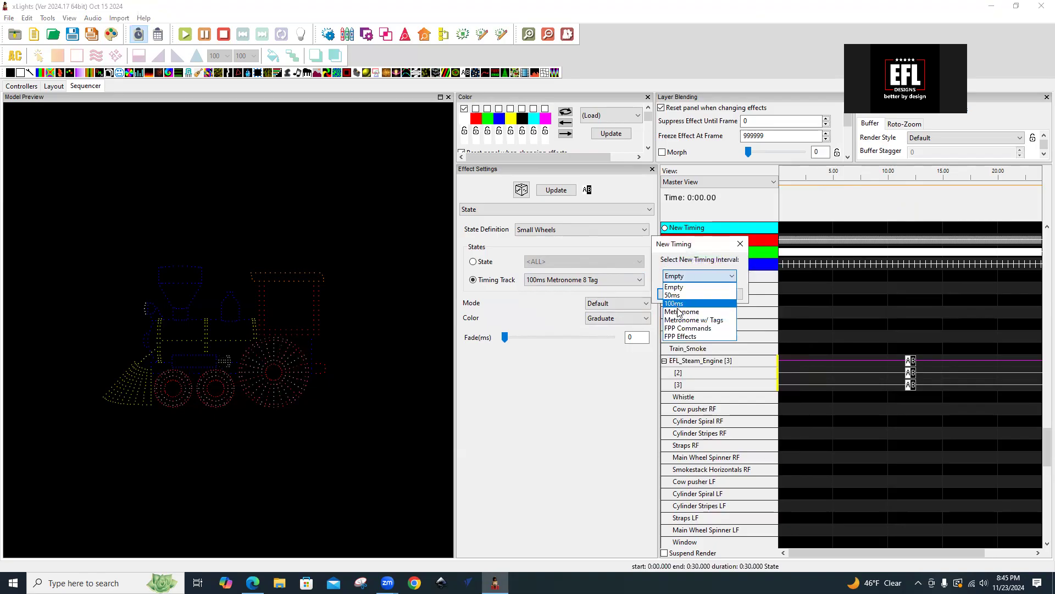
click(691, 320)
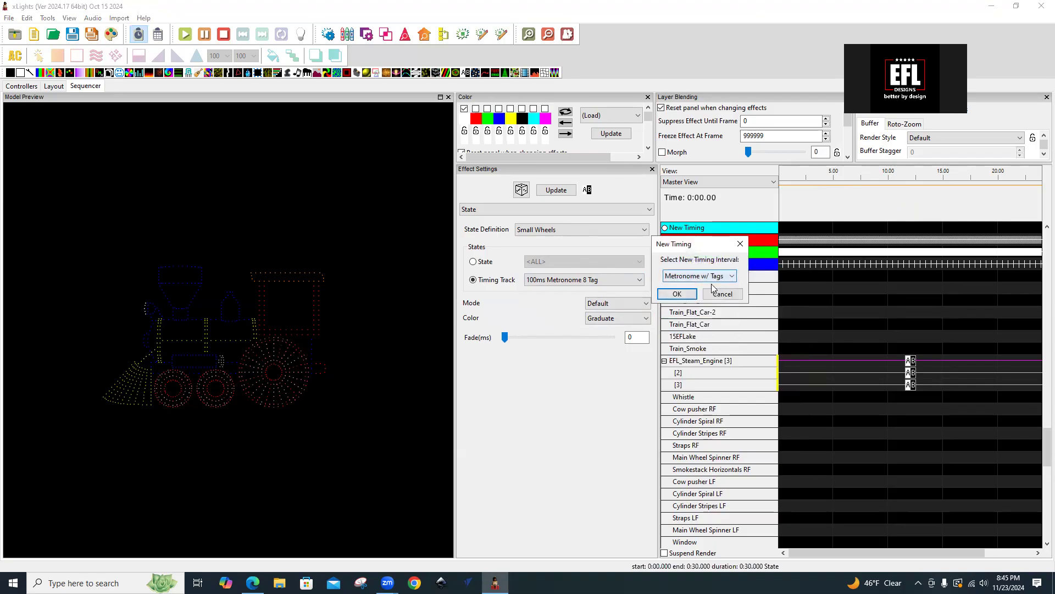
click(677, 294)
text(200)
click(188, 106)
click(189, 106)
click(188, 106)
click(189, 106)
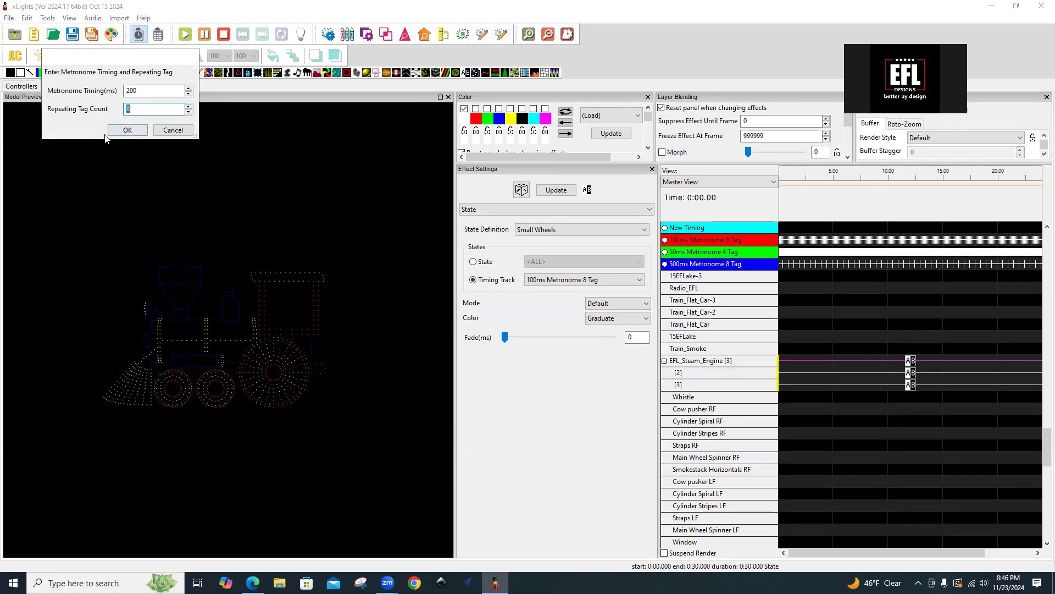
click(126, 130)
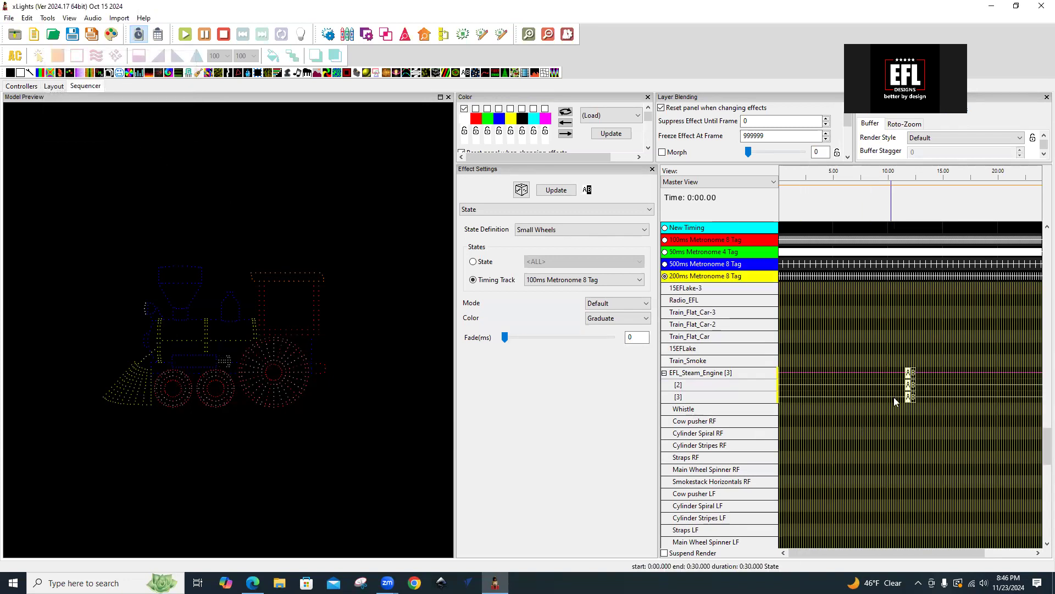
click(665, 276)
Step: Switch the layer 2 Big Wheel and piston 8ct effect to the 200ms Metronome 8 Tag timing track
click(636, 283)
click(910, 386)
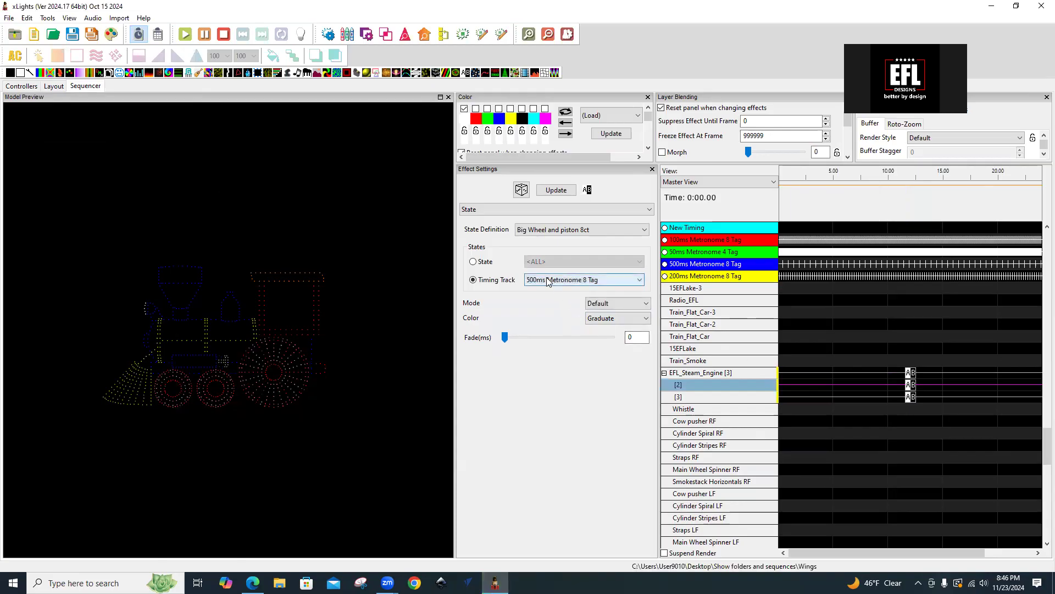
click(548, 280)
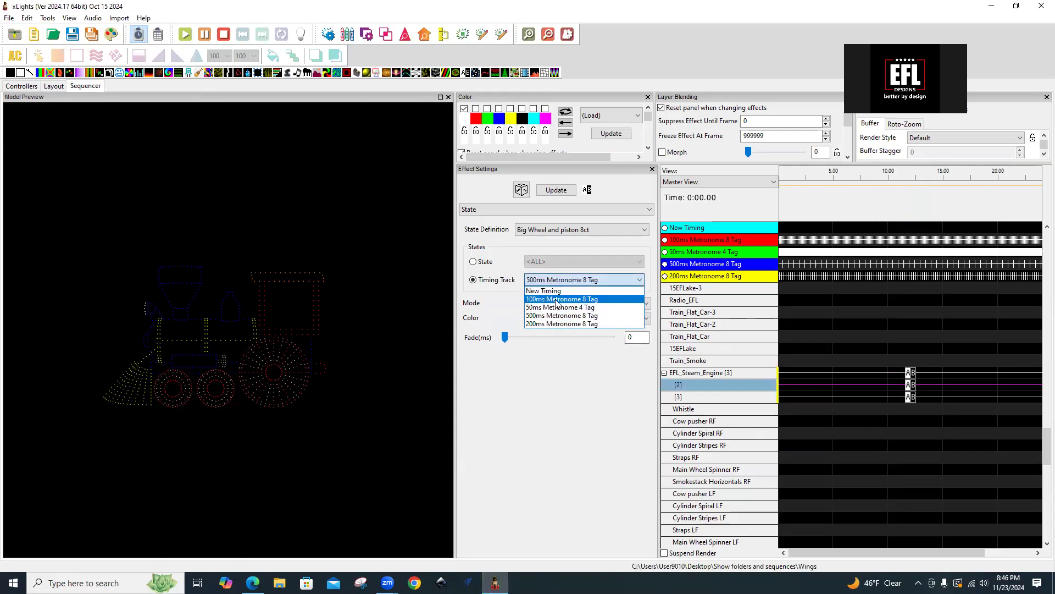
click(561, 324)
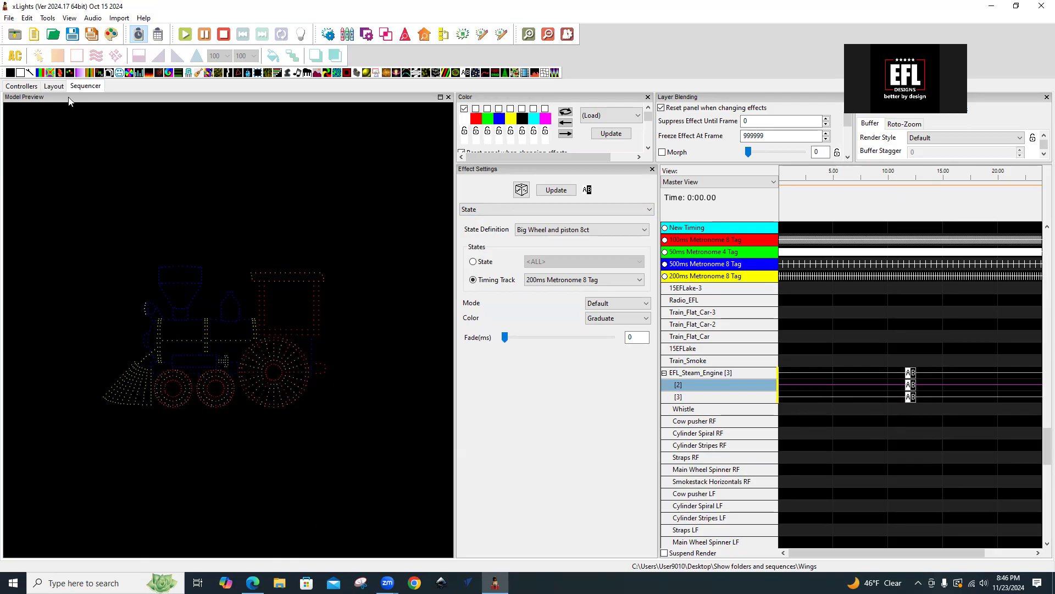
Step: Review the submodel list of EFL_Steam_Engine in the layout and close it without changes
click(53, 87)
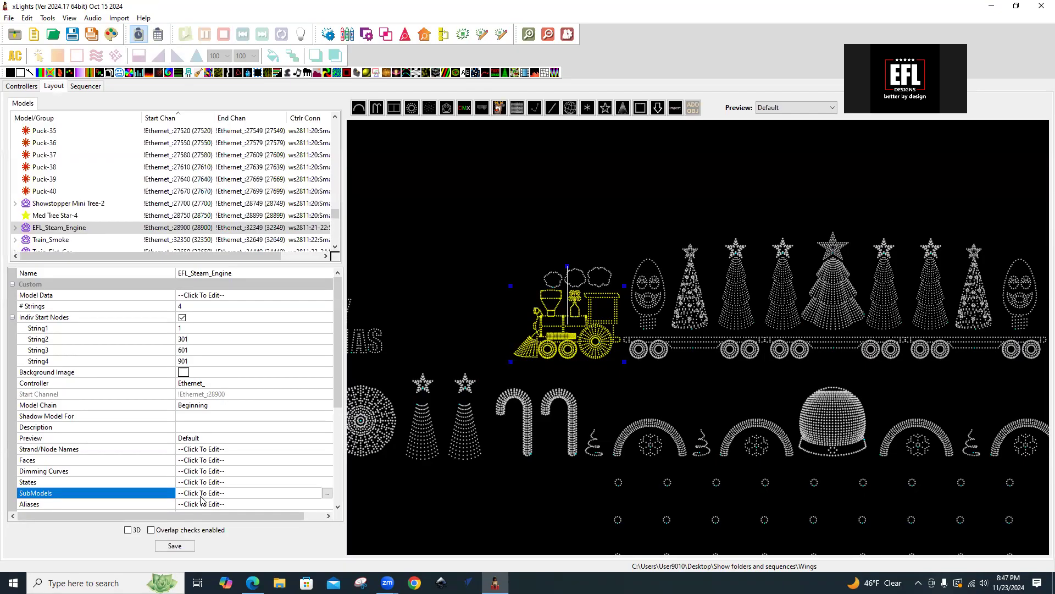
click(328, 494)
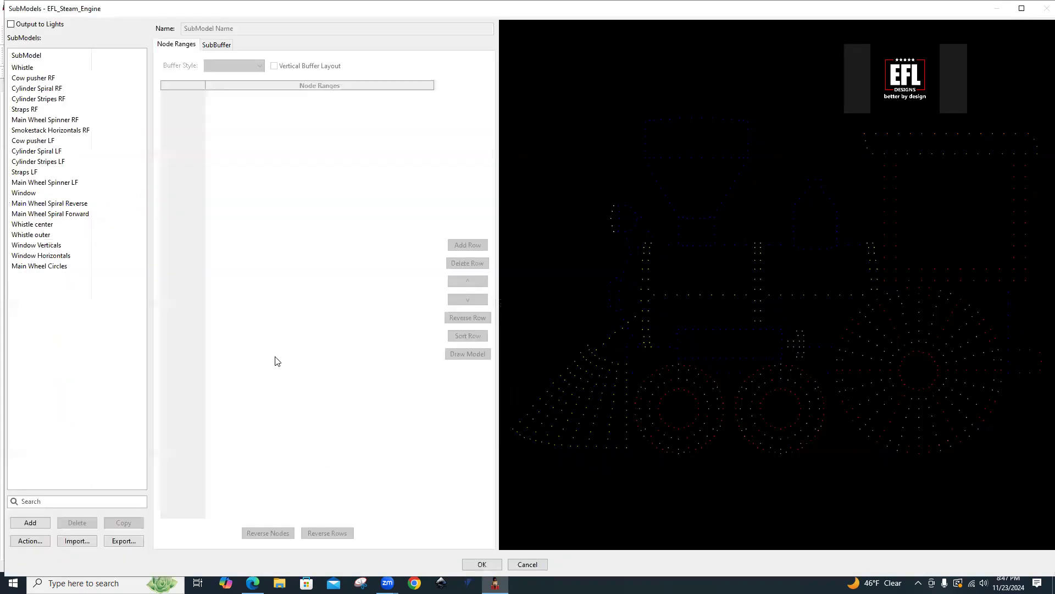
click(526, 564)
click(557, 292)
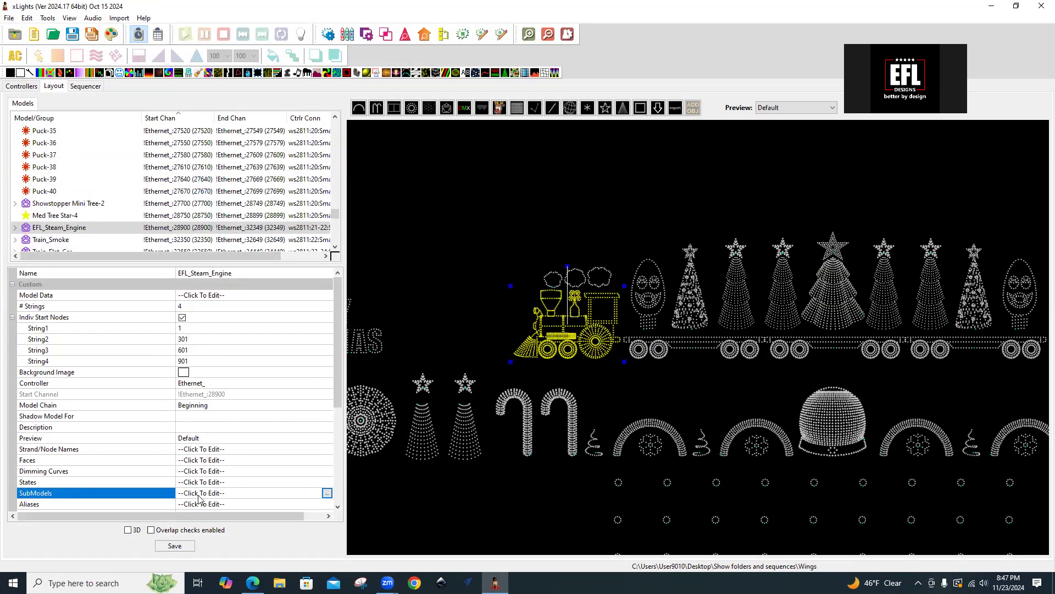
Step: Open the state definitions of EFL_Steam_Engine and examine the Static definition's colour states
click(214, 482)
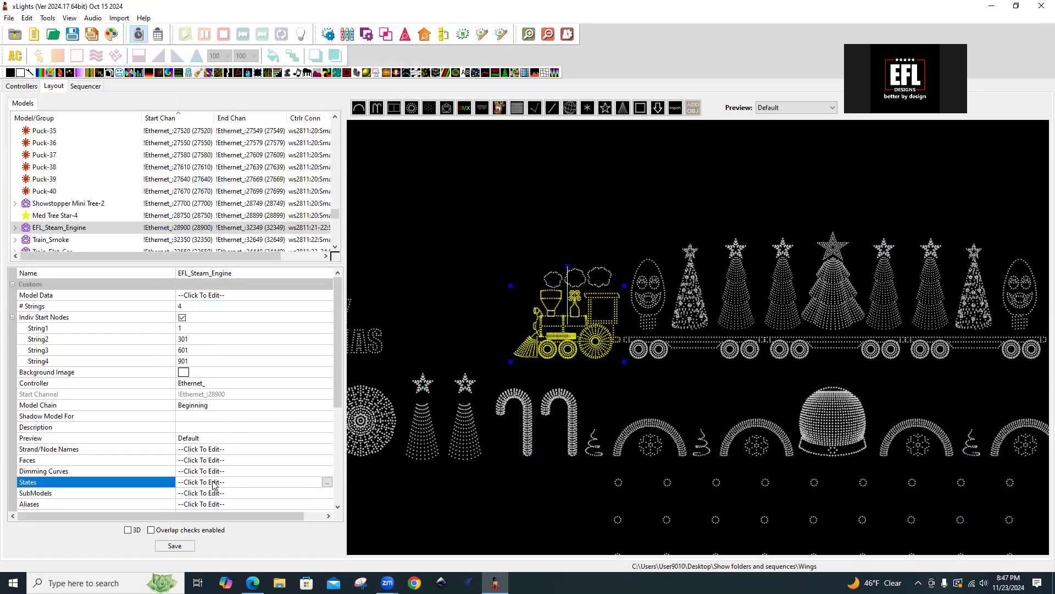
click(328, 482)
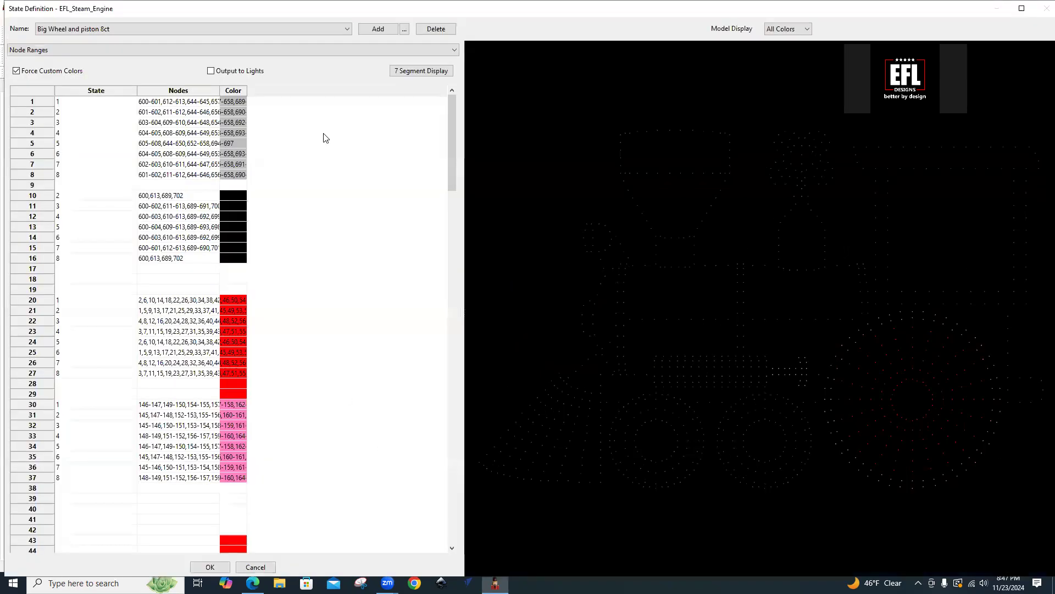
click(348, 30)
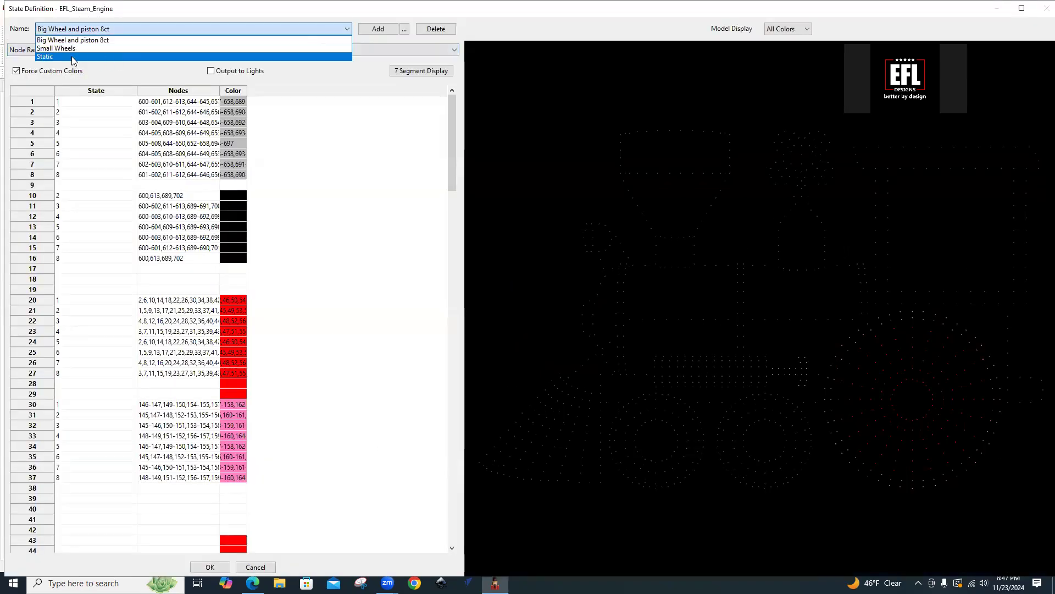
click(74, 53)
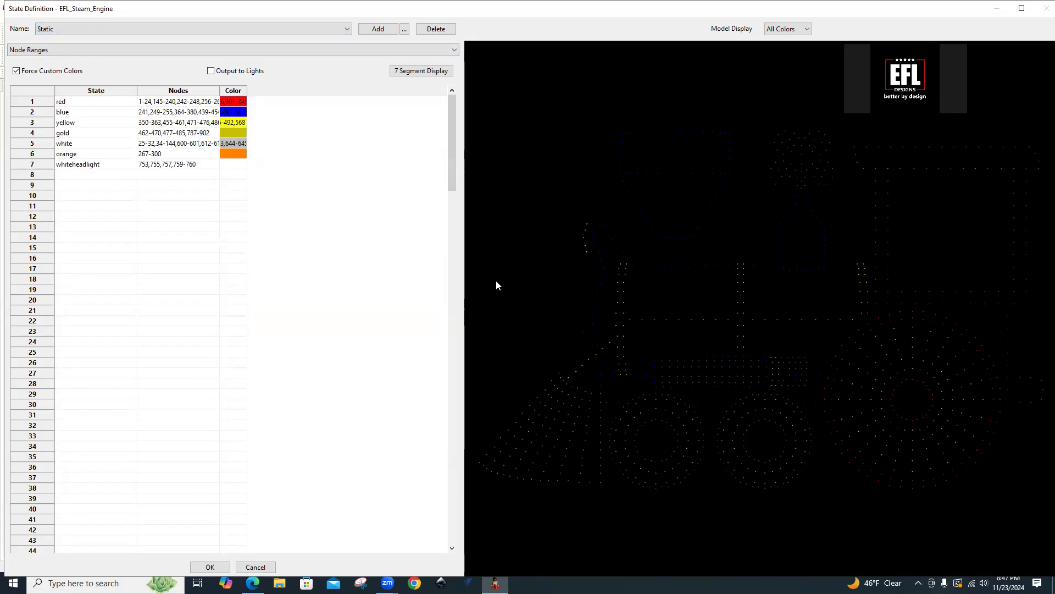
mouse_move(744, 317)
Step: Take the cab window nodes 256-266,301-349 out of the Static definition's red state and put them in a new red Window state
click(170, 105)
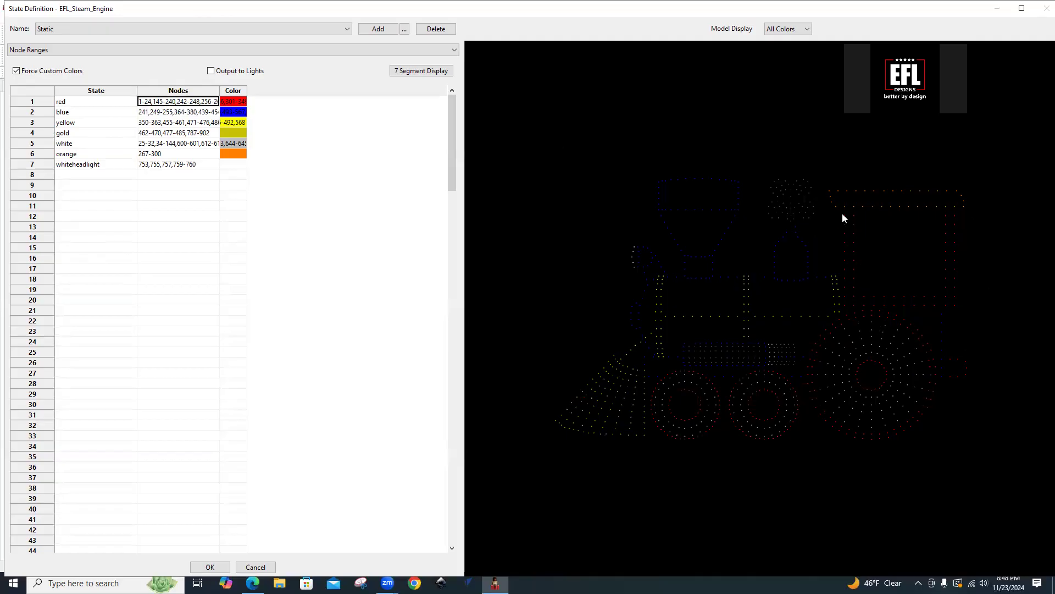
drag(841, 210, 969, 311)
click(75, 173)
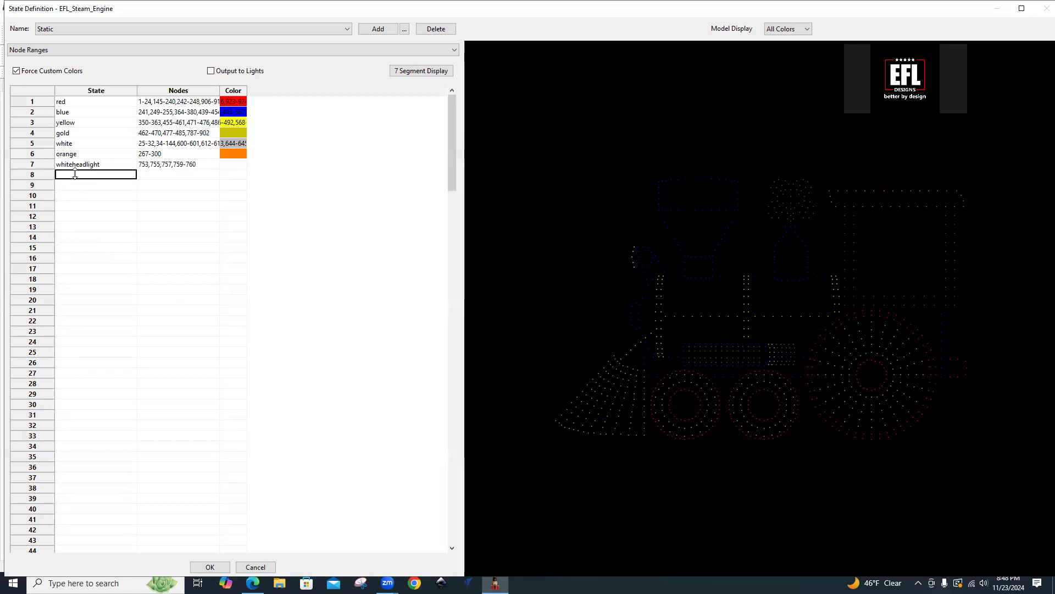
text(Window)
drag(841, 213, 969, 308)
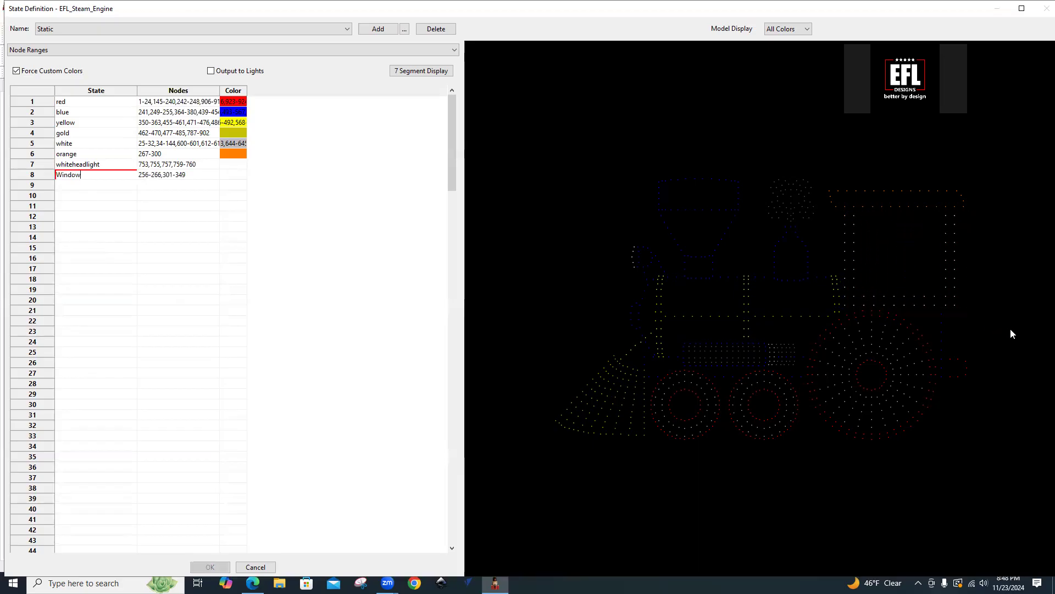
click(231, 179)
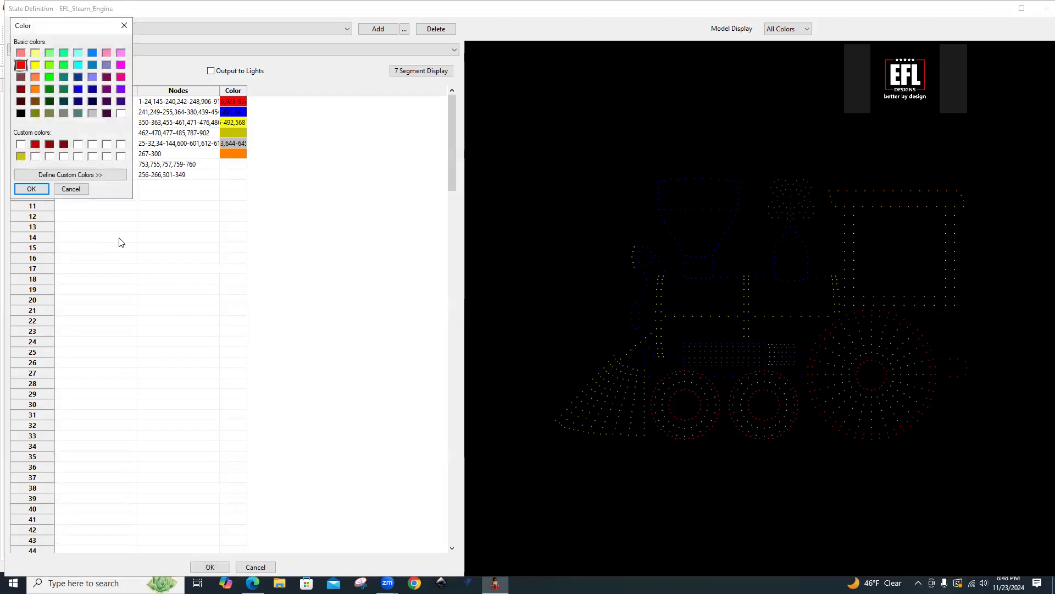
click(31, 189)
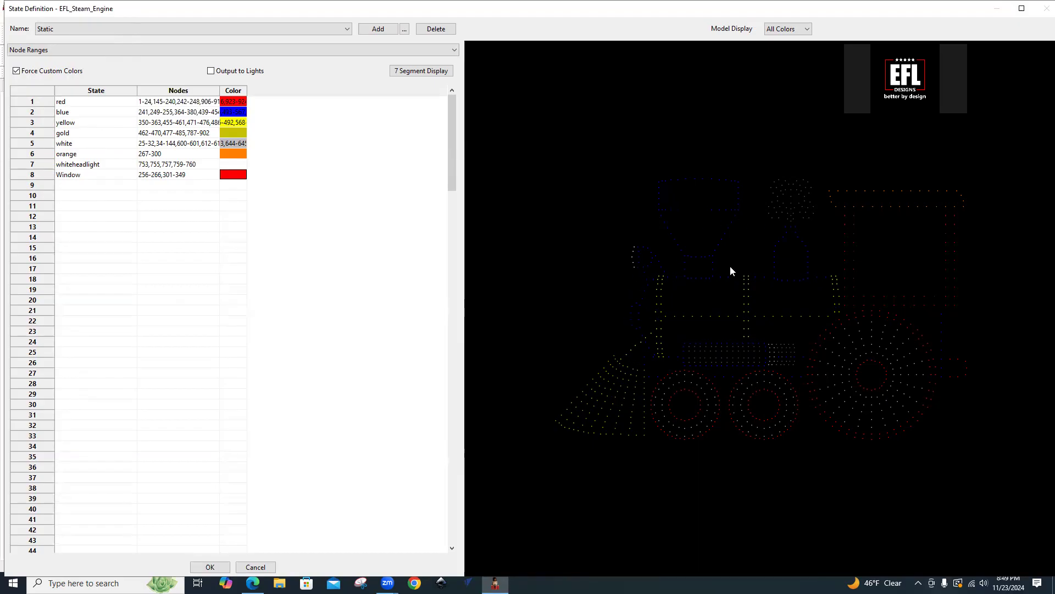
Step: Change the colour of the Static definition's blue state to green
double_click(231, 113)
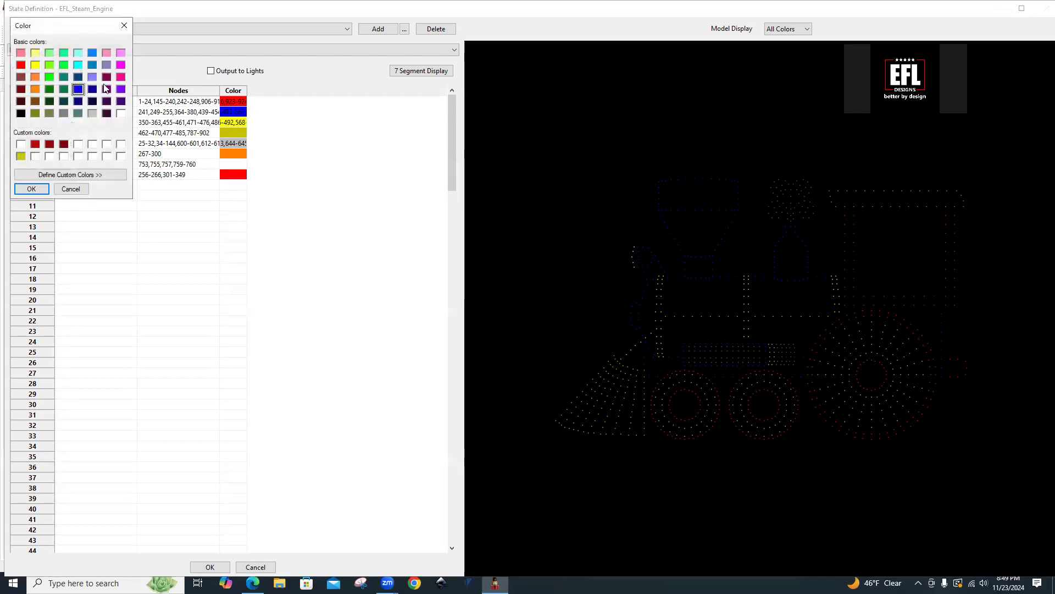
click(51, 75)
click(41, 188)
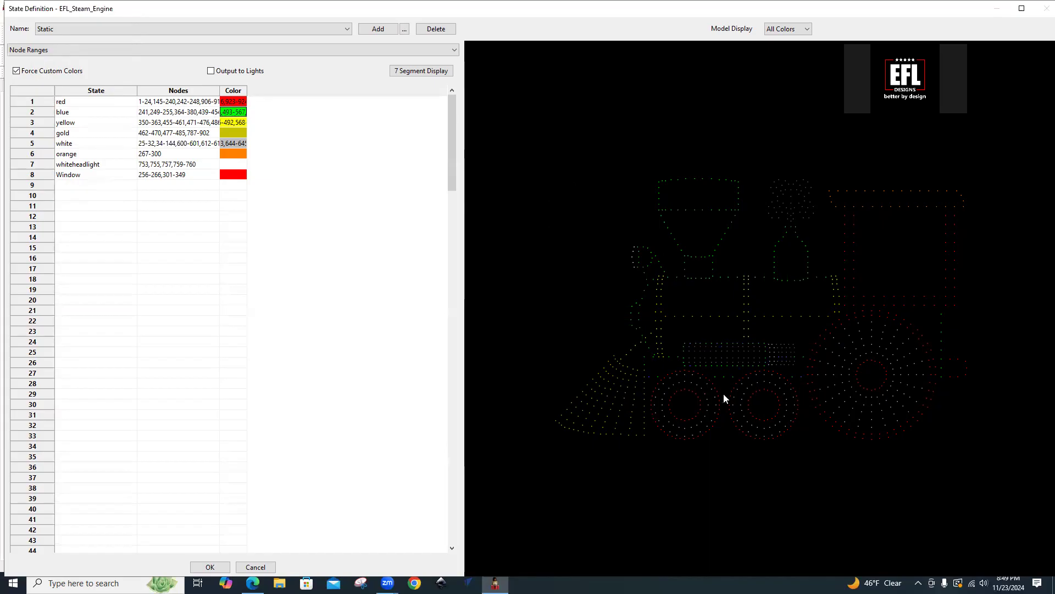
Step: Set the blue state's colour back to blue
click(233, 112)
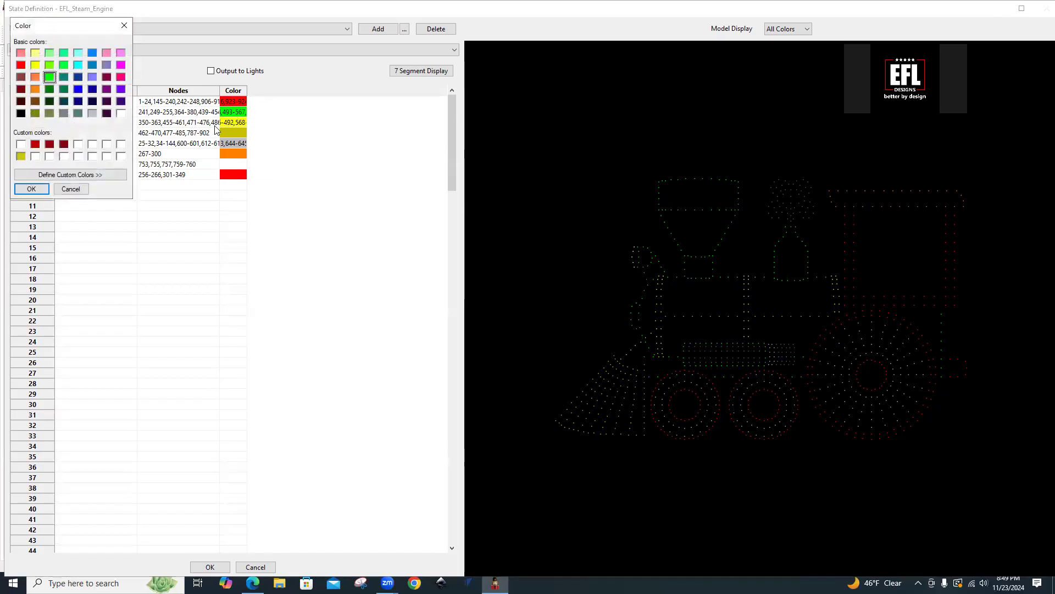
click(78, 90)
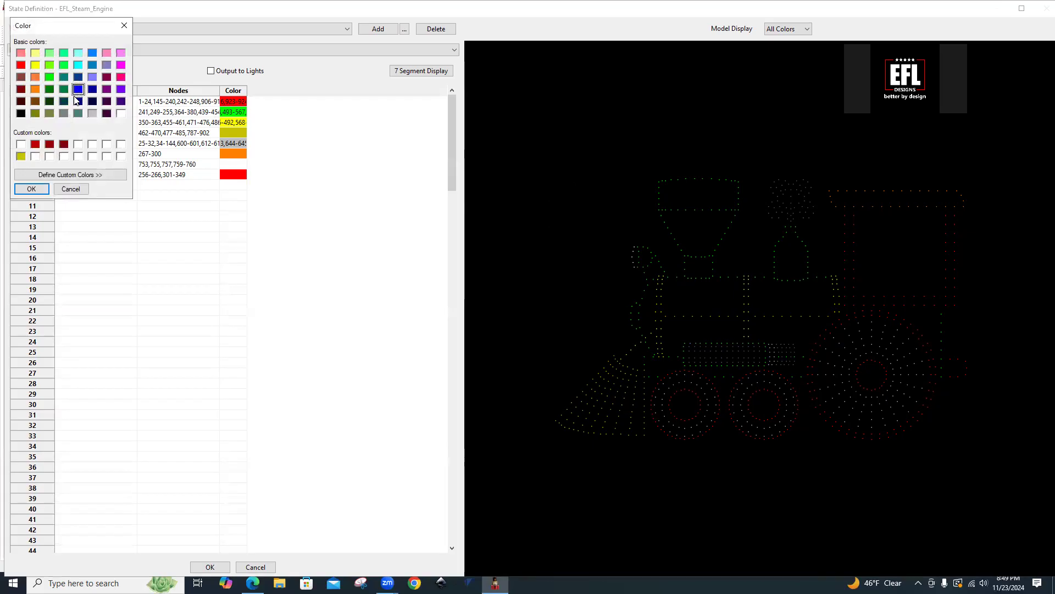
click(30, 189)
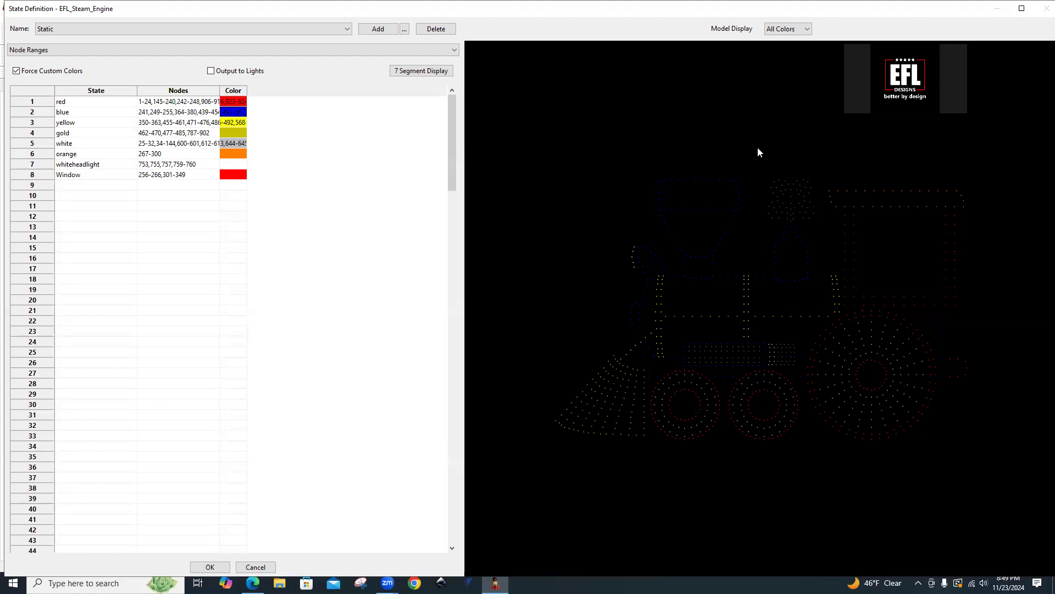
Step: Switch to the Big Wheel and piston 8ct definition and examine the nodes of its first four states in turn
click(150, 28)
click(77, 40)
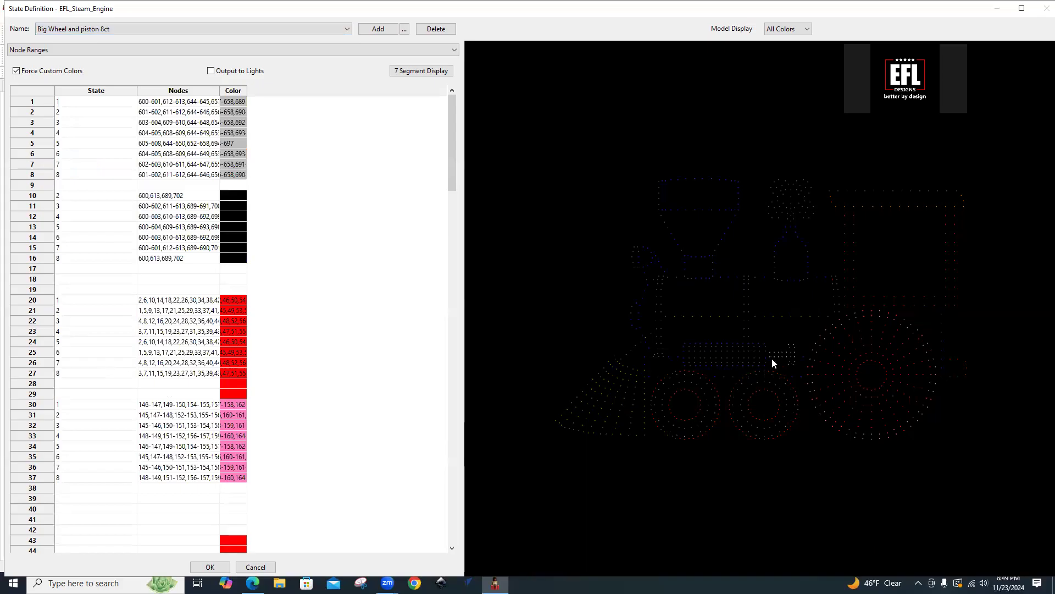
click(157, 102)
click(158, 115)
click(161, 123)
click(167, 135)
mouse_move(813, 349)
Step: Review the Small Wheels definition and its copy option without making a copy, and close the state definitions discarding all changes
click(88, 29)
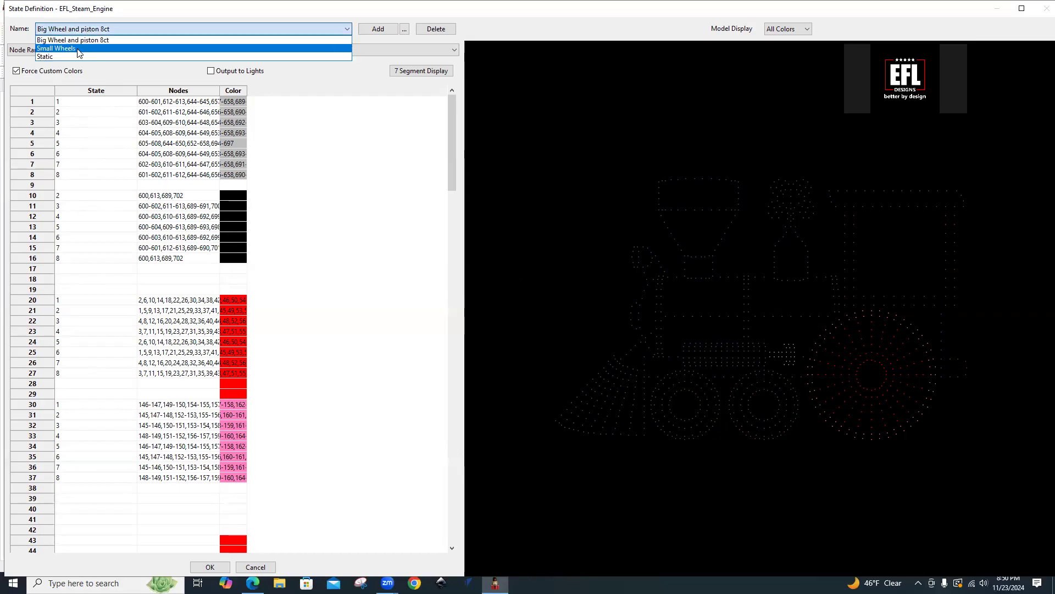
click(77, 50)
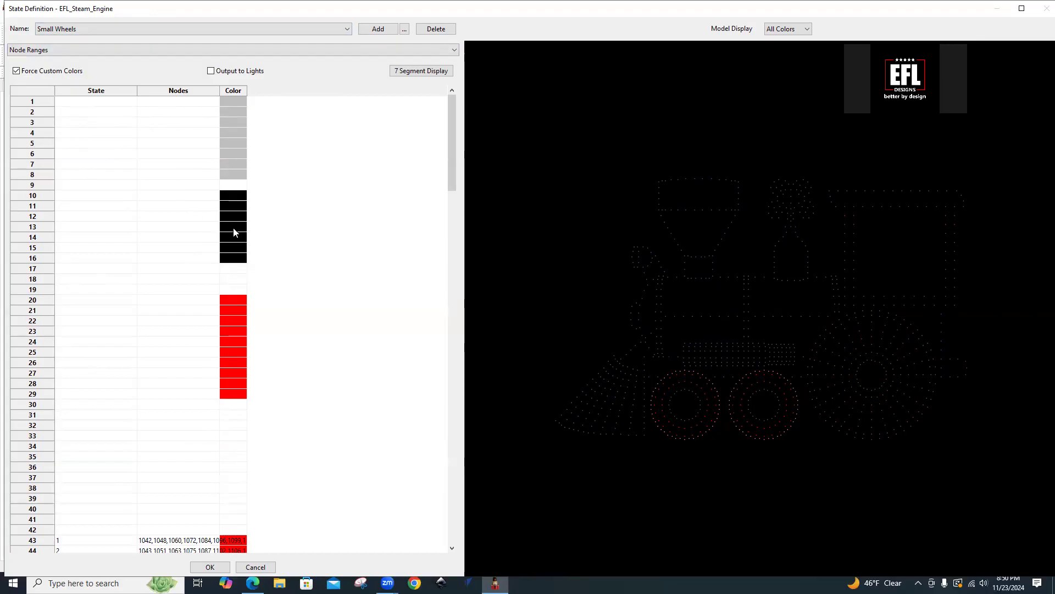
scroll(148, 231, down, 12)
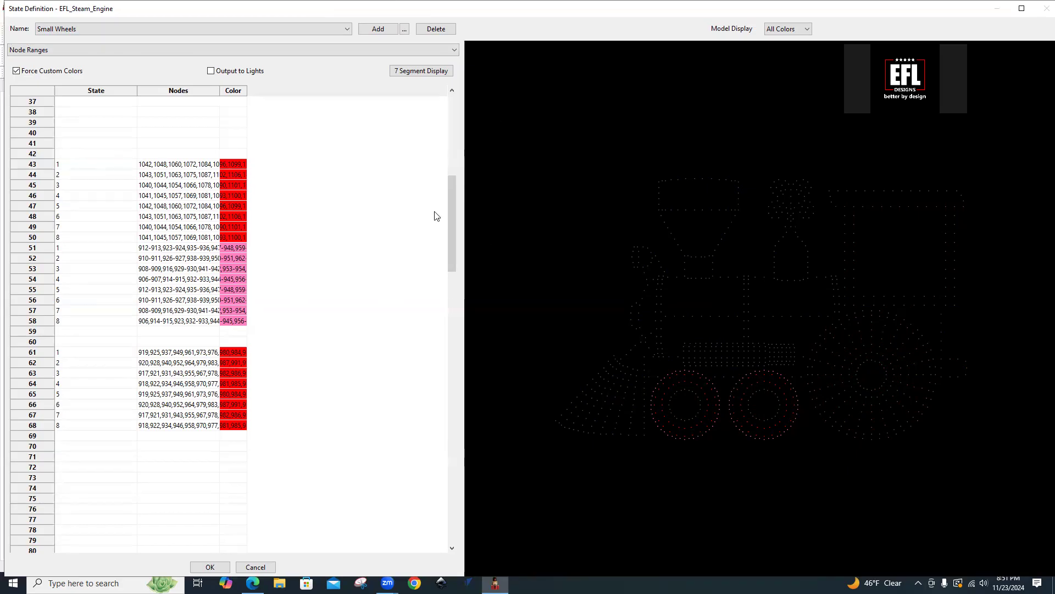
click(404, 29)
click(436, 34)
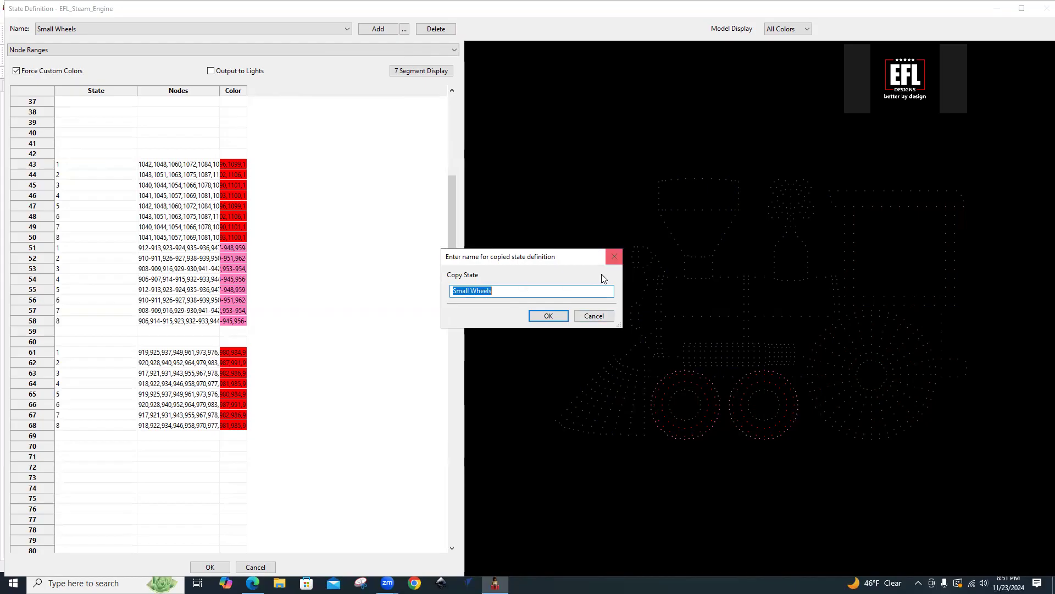
click(595, 316)
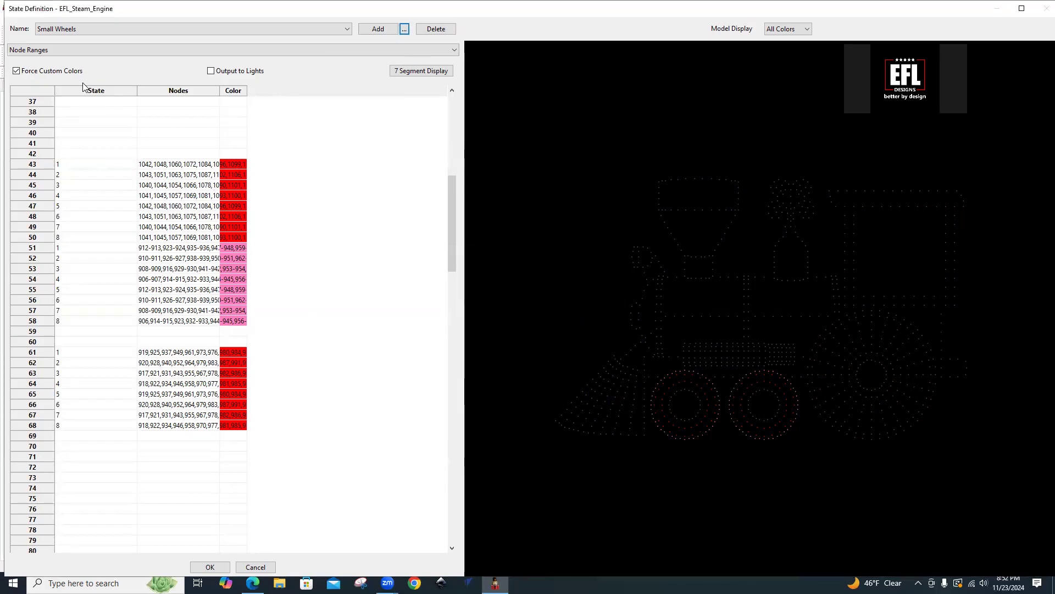
click(254, 568)
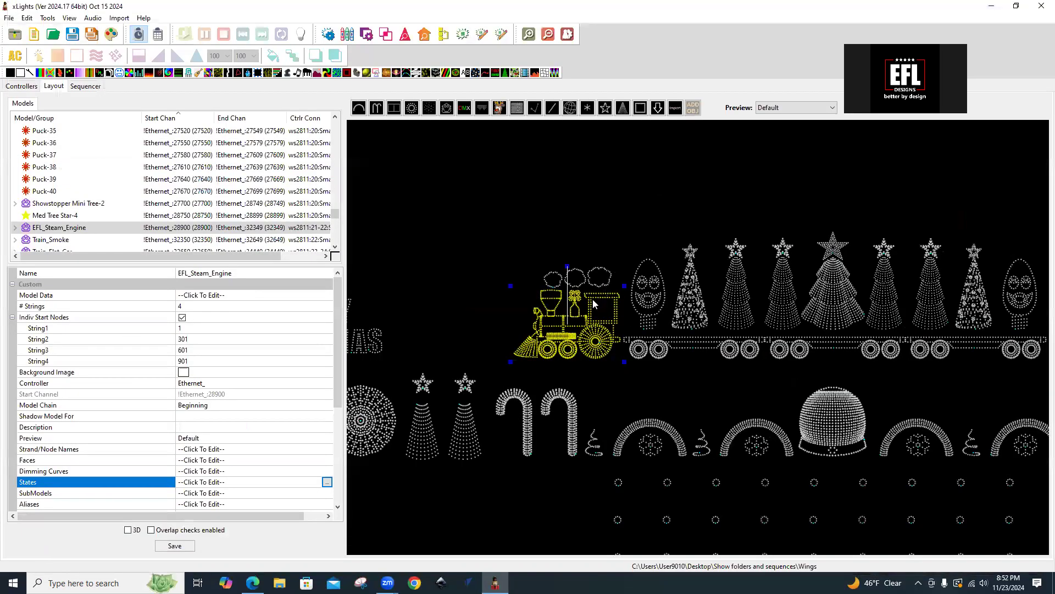
Step: Open the state definitions of Train_Smoke, examine each of the Smoke definition's states 1-3 and 5-7, and close them
key(Down)
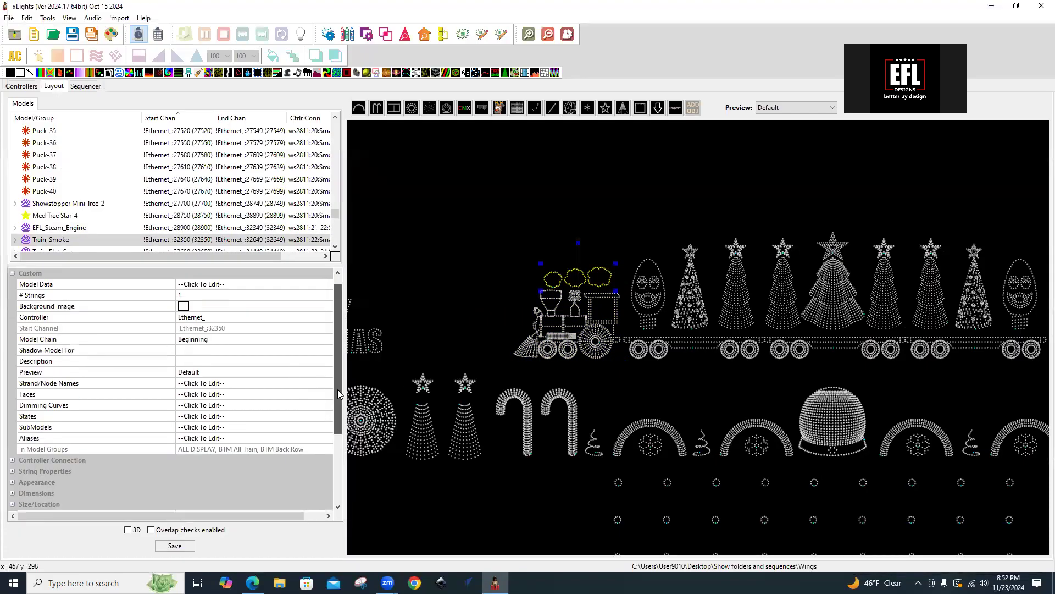
drag(334, 364, 335, 401)
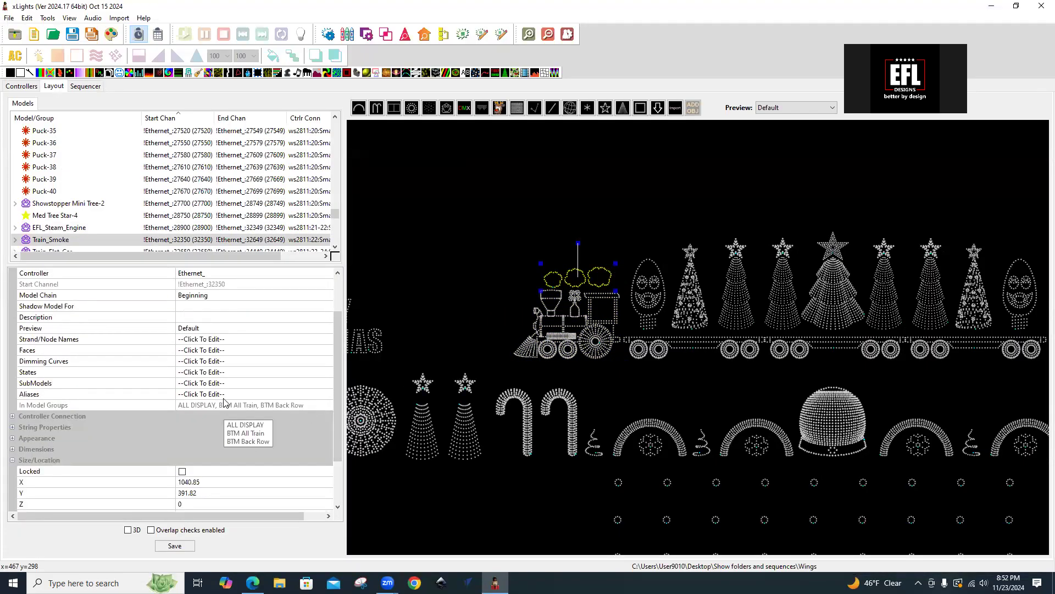
click(219, 373)
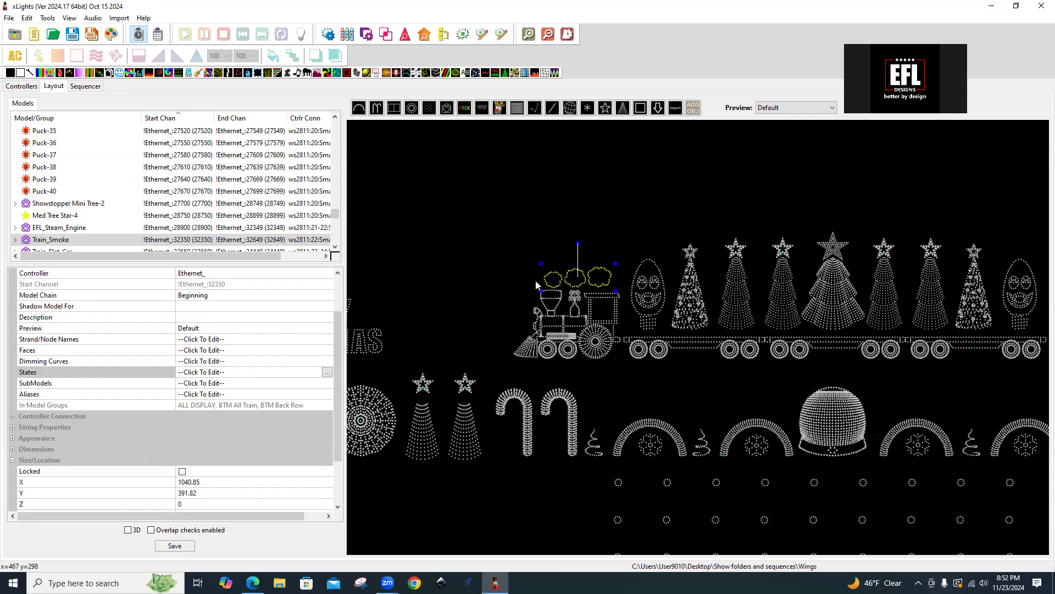
click(327, 373)
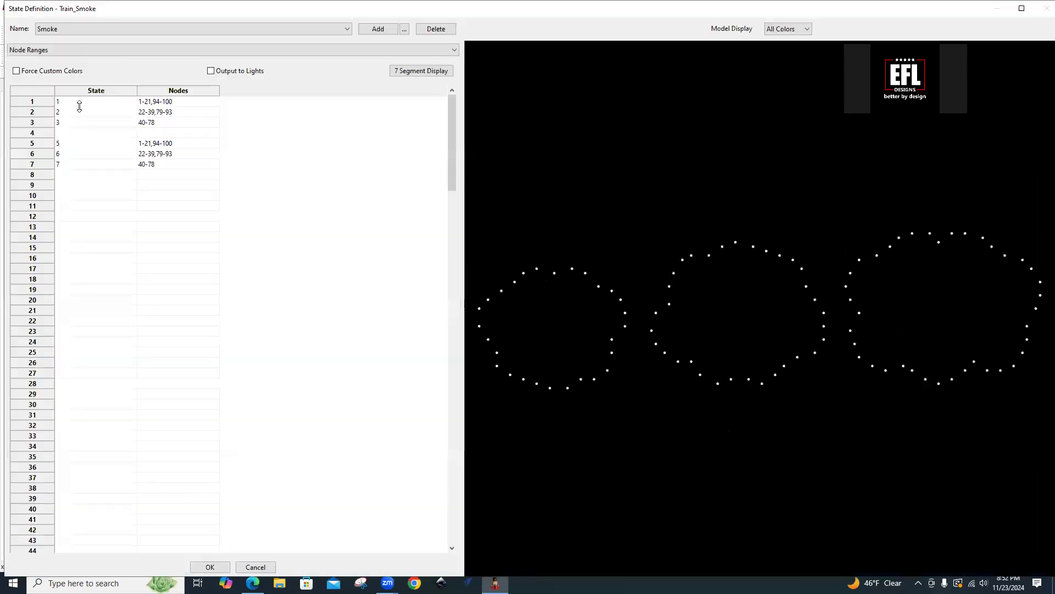
click(80, 103)
click(76, 112)
click(78, 123)
click(81, 146)
click(77, 156)
click(75, 167)
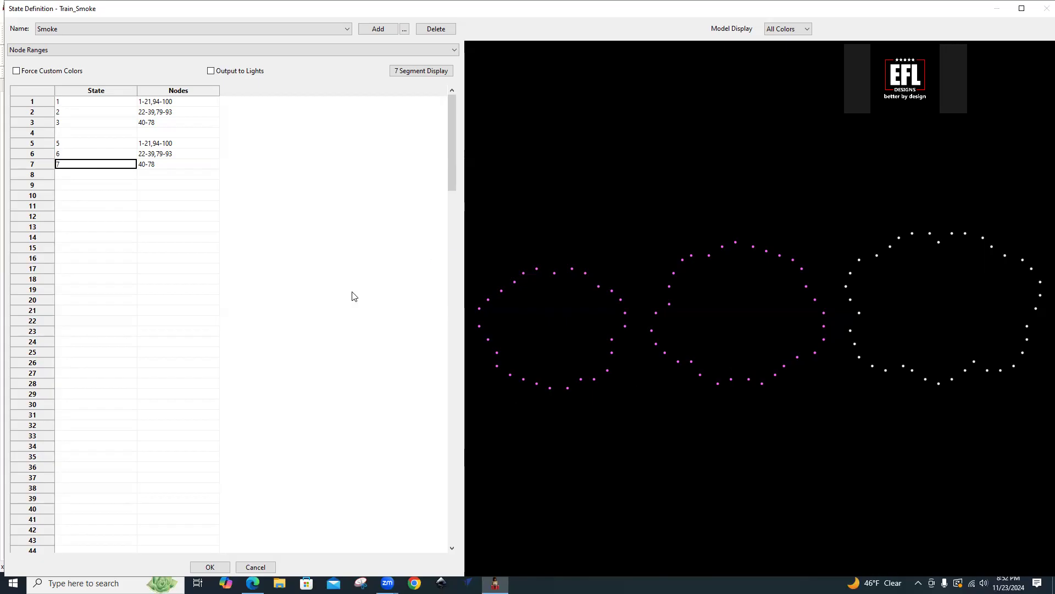
click(221, 569)
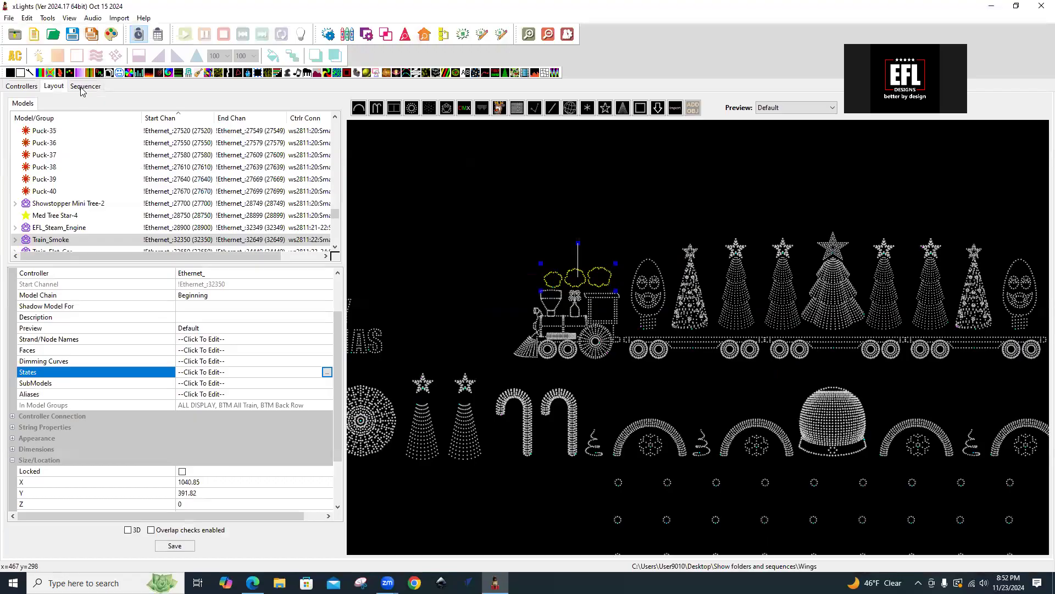
Step: In the sequencer, add a State effect to Train_Smoke up to about 23 s, driven by the 500ms Metronome 8 Tag timing track
click(83, 88)
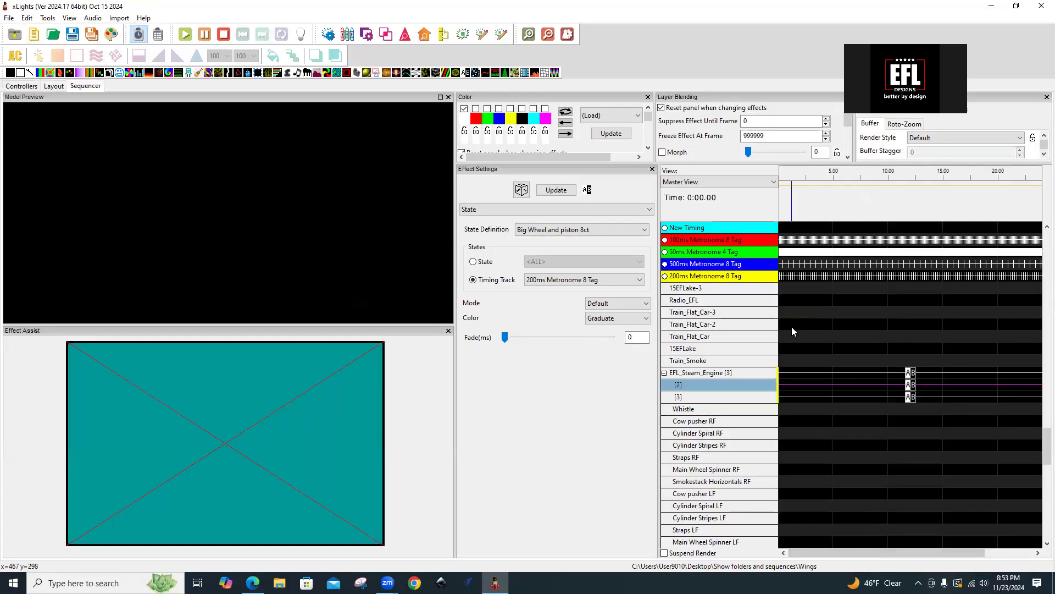
click(912, 374)
click(911, 373)
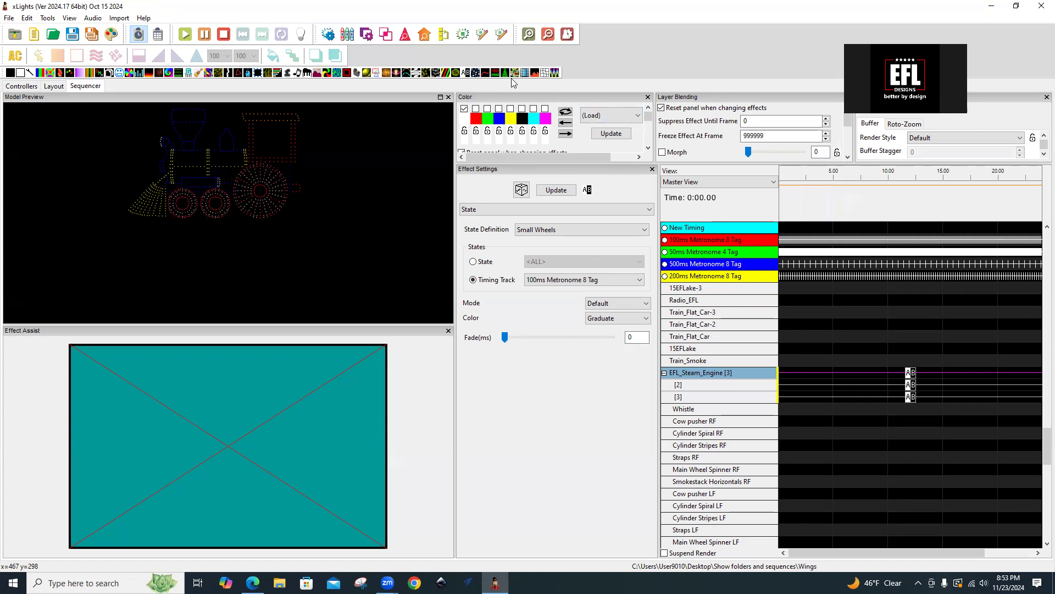
drag(470, 75, 1029, 361)
click(544, 279)
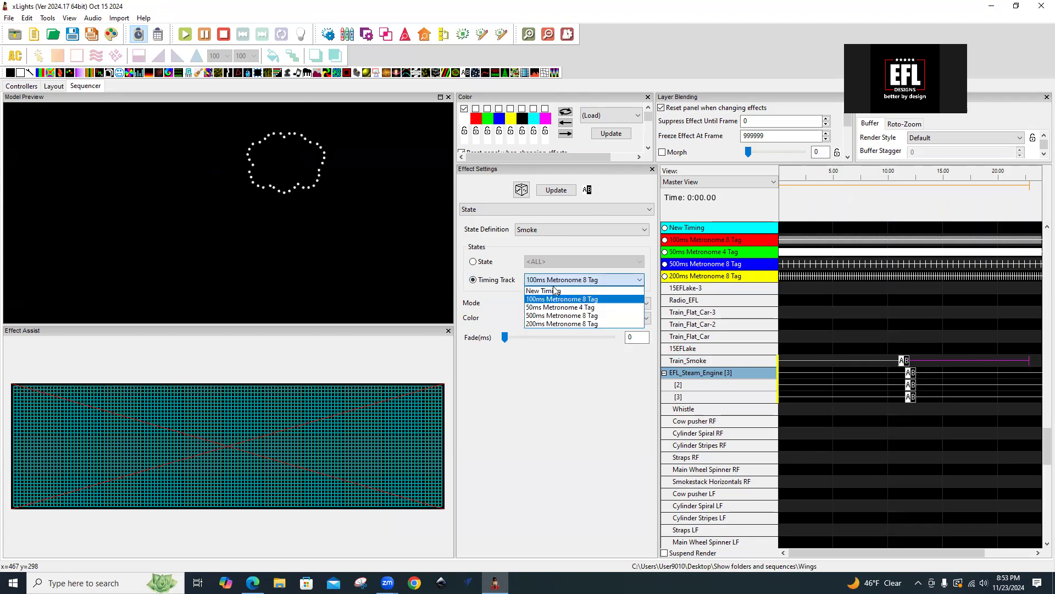
click(544, 316)
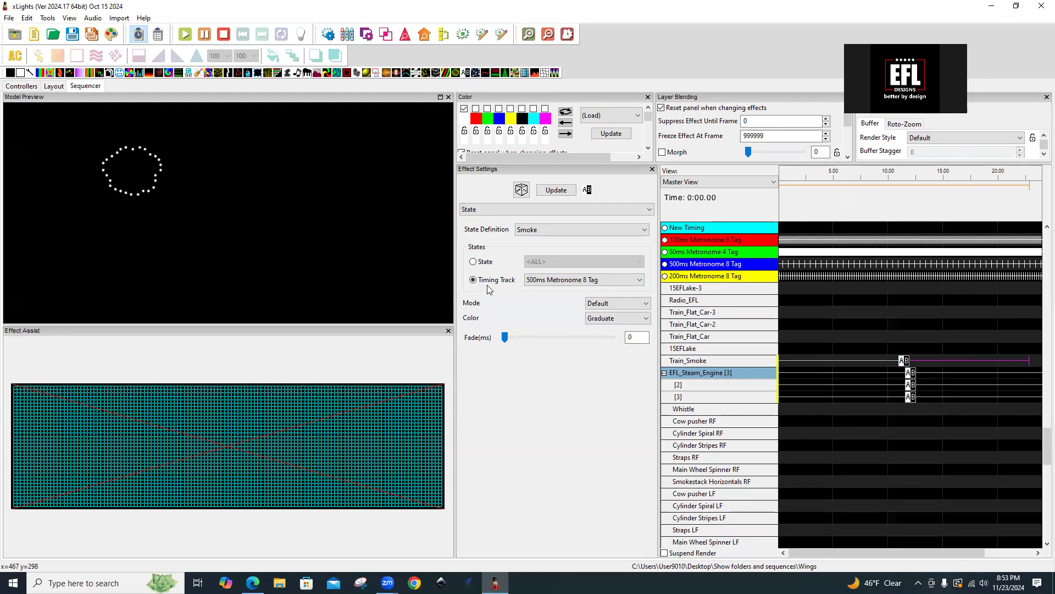
Step: Replace the effect assist view with the house preview and frame the steam engine with its smoke in it
click(448, 330)
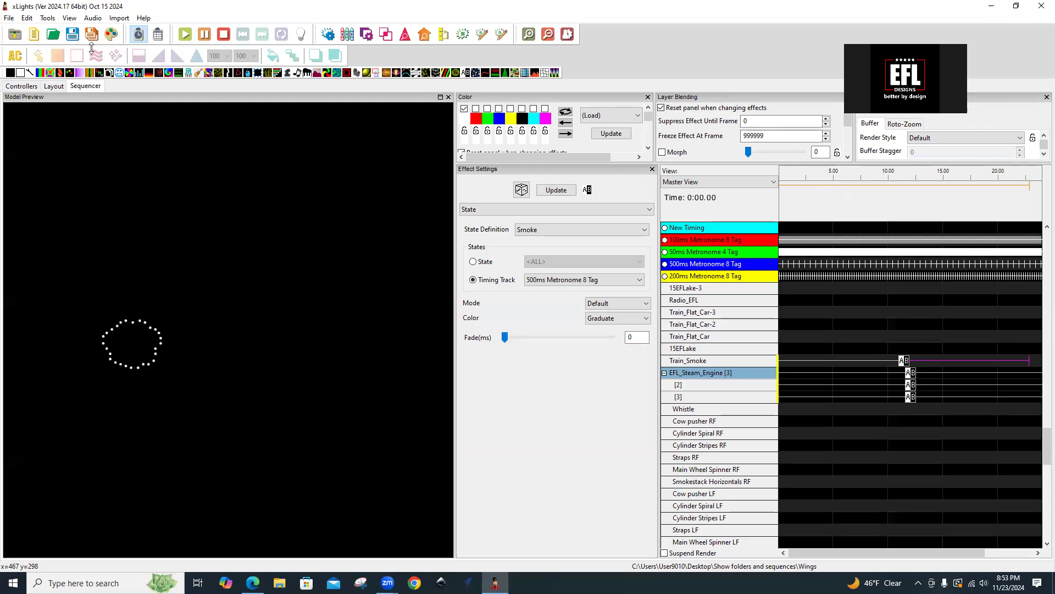
click(425, 35)
scroll(244, 447, up, 3)
scroll(187, 491, up, 5)
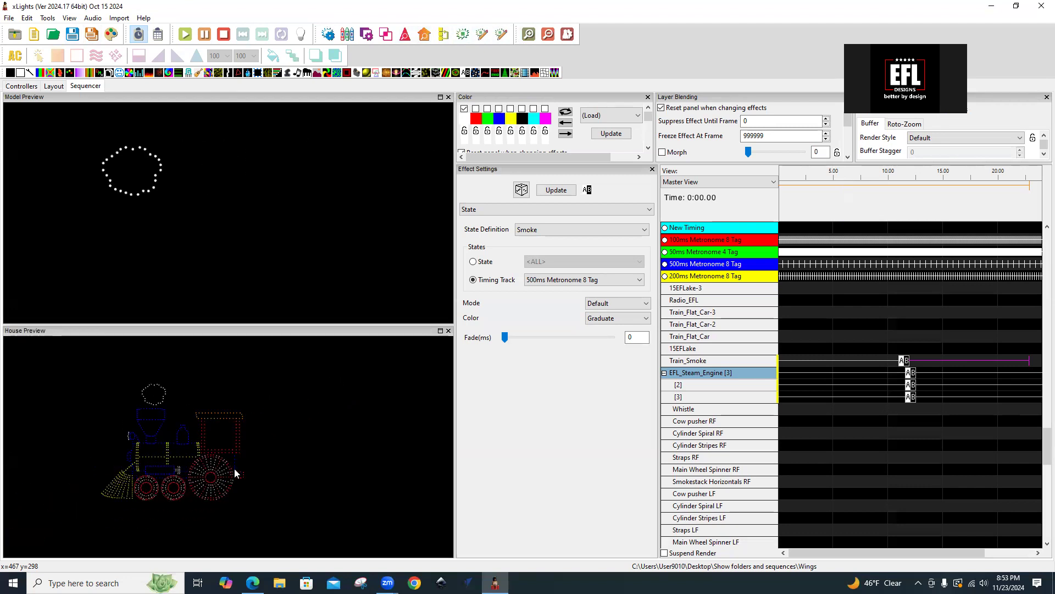
drag(235, 473, 292, 483)
scroll(272, 506, up, 2)
scroll(303, 501, down, 2)
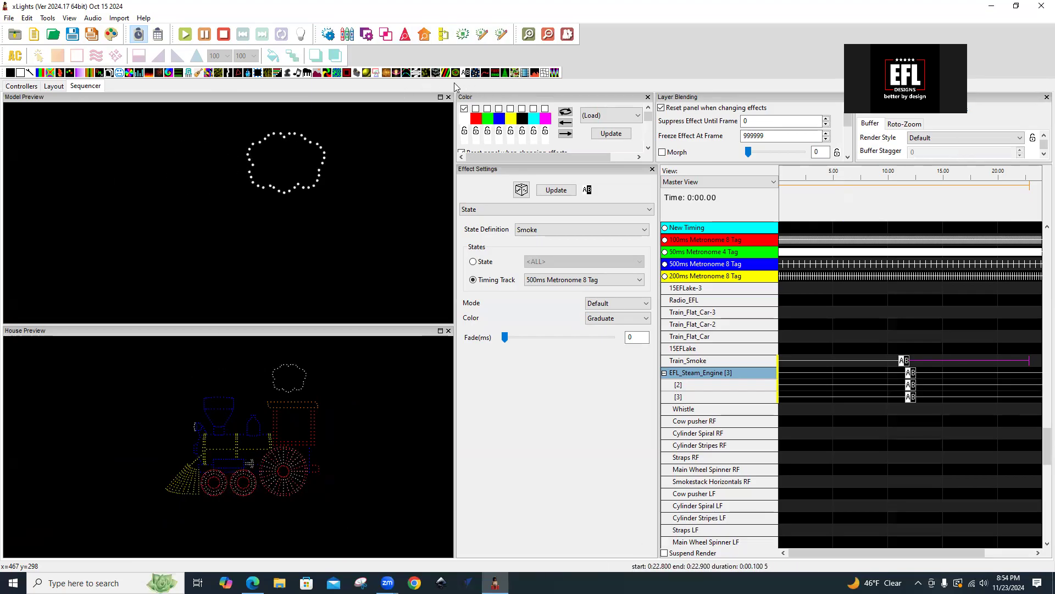
Step: Add a Spirals effect to the Cylinder Spiral RF submodel from about 4 s to 14 s
drag(446, 77, 931, 433)
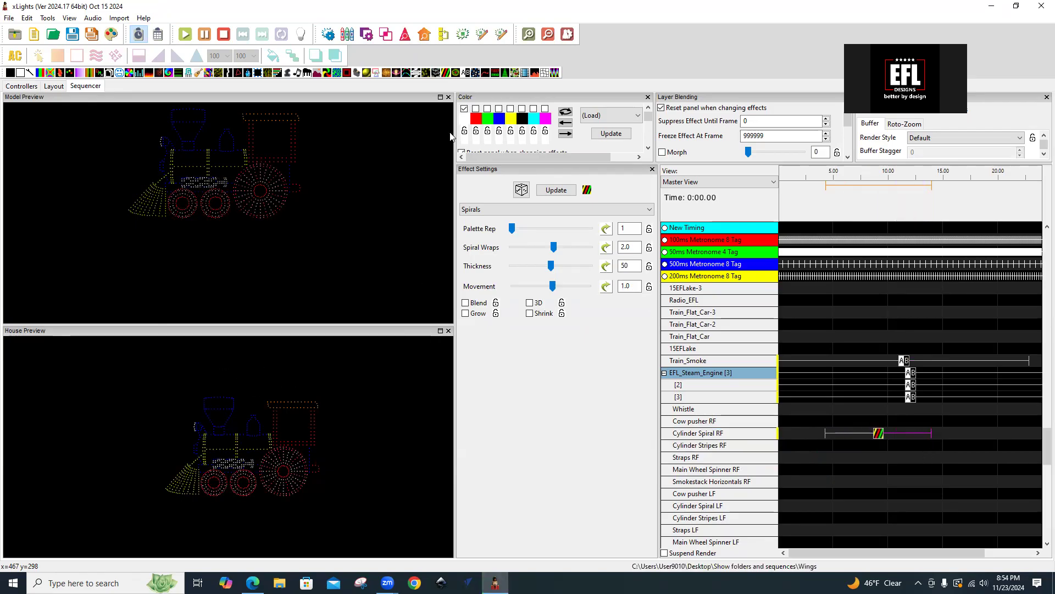
Step: Color the Cylinder Spiral RF Spirals effect red and blue only and set its movement to 10.0
click(476, 108)
click(499, 108)
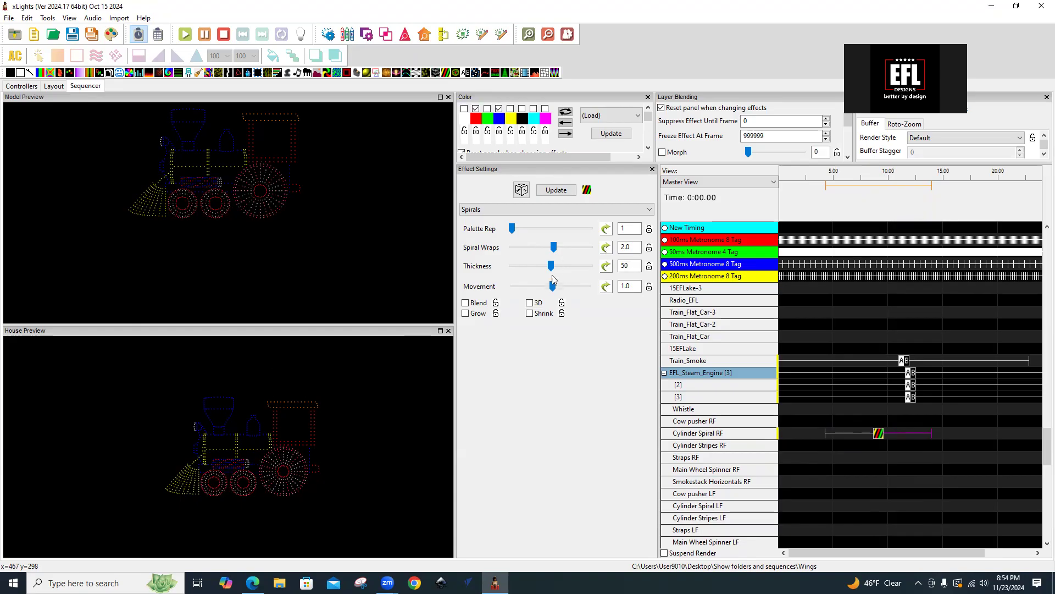
drag(553, 287, 569, 286)
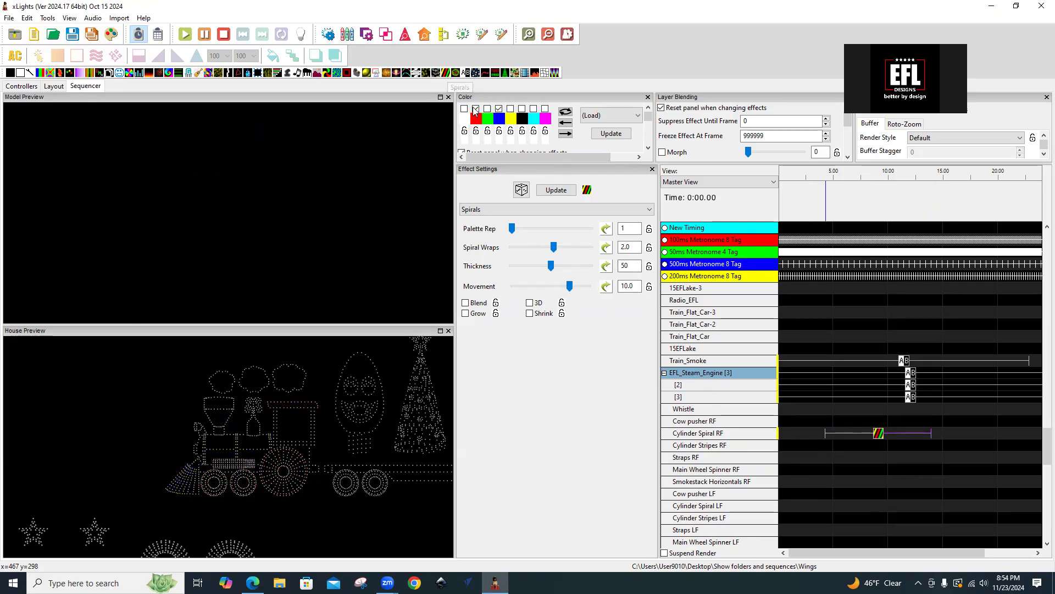
Step: Add a red-only Single Strand effect to the Straps RF submodel from about 5 s to 14 s, with its buffer transformation set to Rotate CC 90
drag(404, 75, 935, 458)
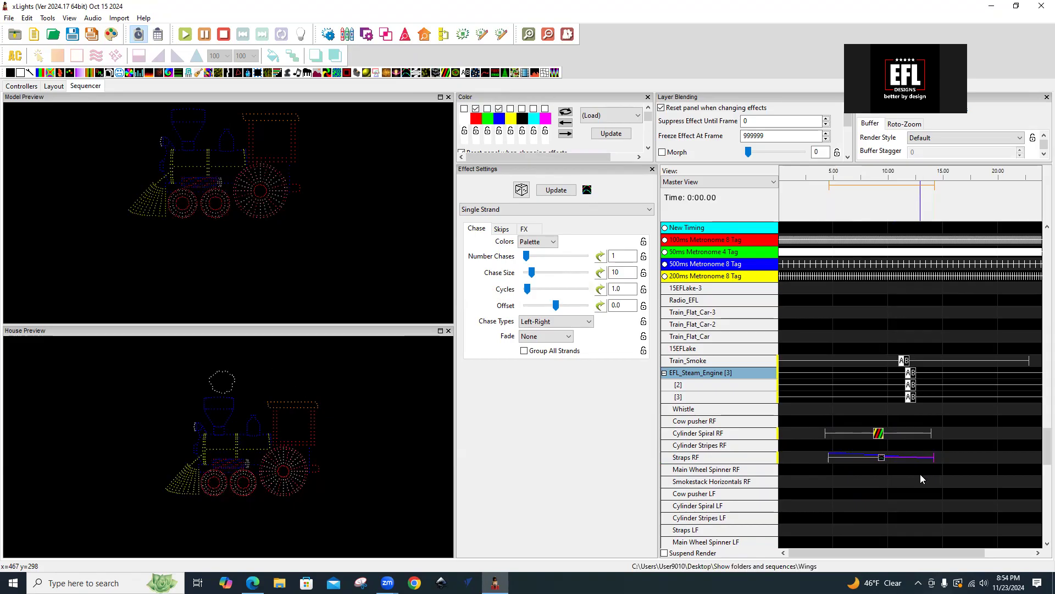
click(499, 109)
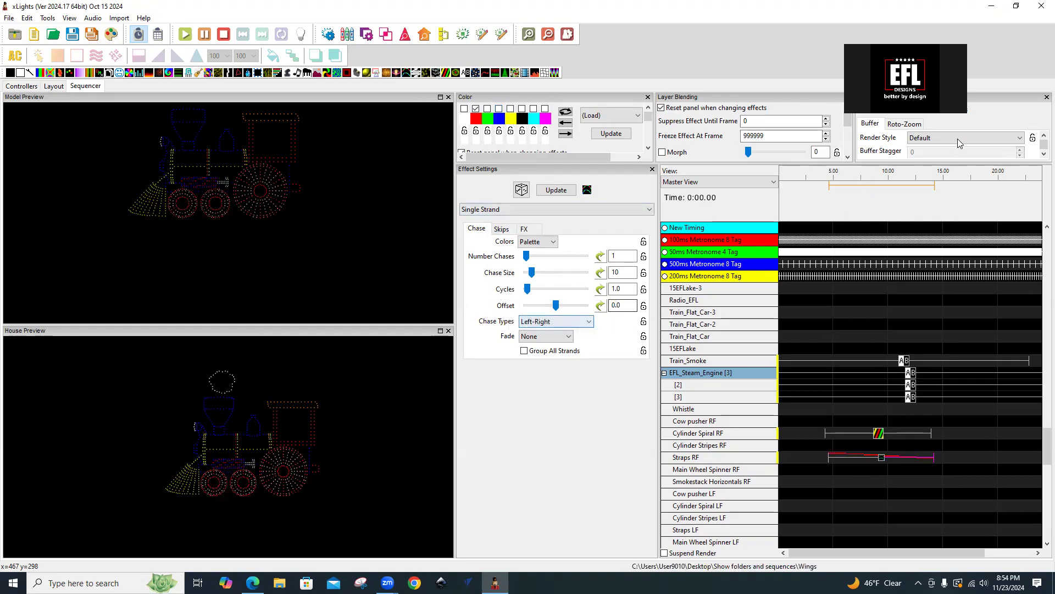
click(1043, 154)
click(1043, 155)
click(1042, 154)
click(1043, 154)
click(1043, 155)
click(1043, 154)
click(975, 145)
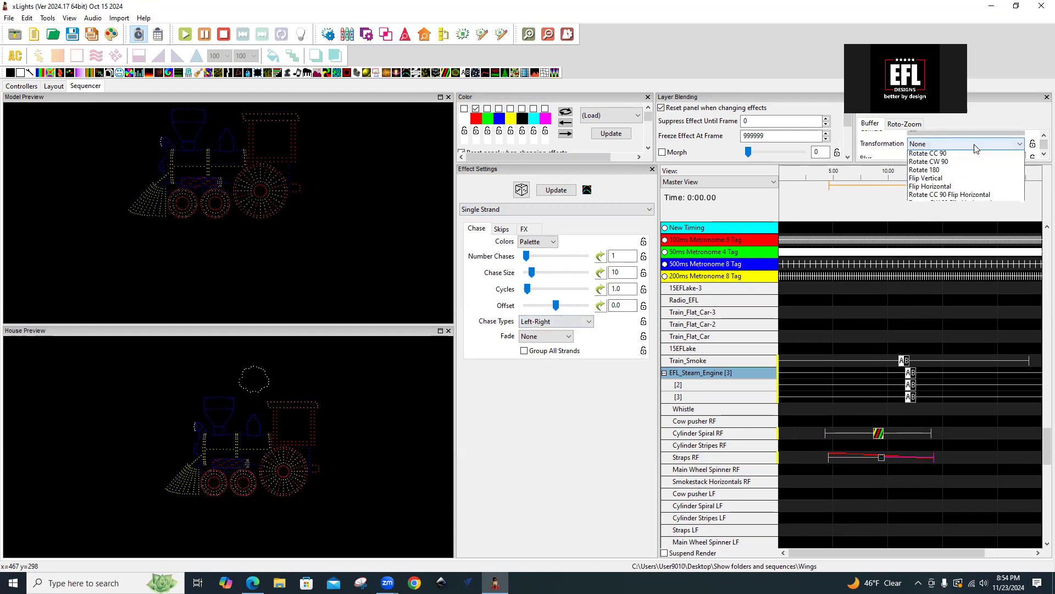
click(928, 153)
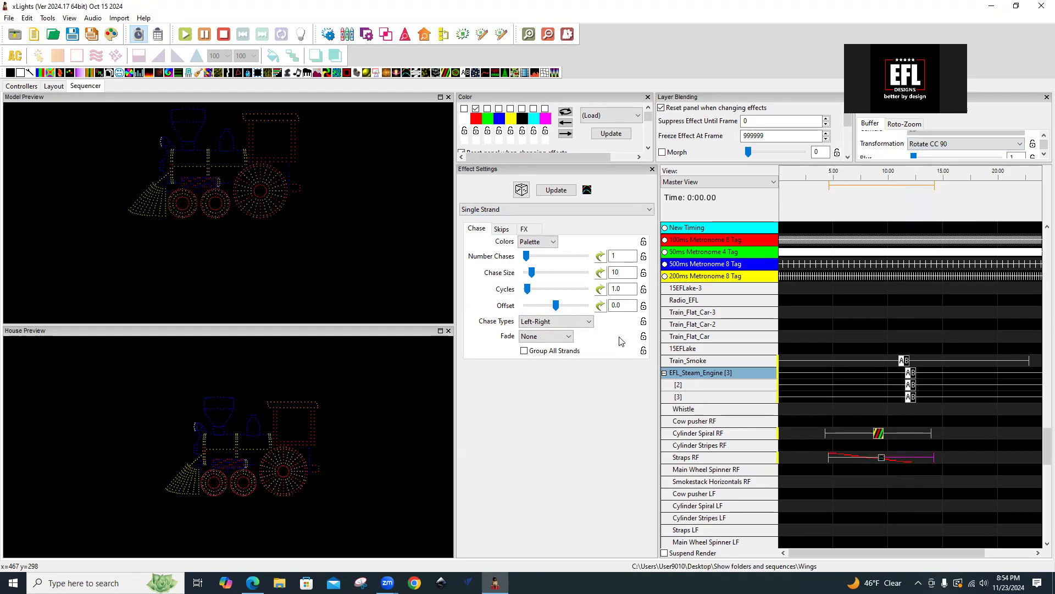
Step: Set the Straps RF chase to 2 chases, size 15 and 5.2 cycles, with its fade set to From Tail
drag(526, 256, 535, 272)
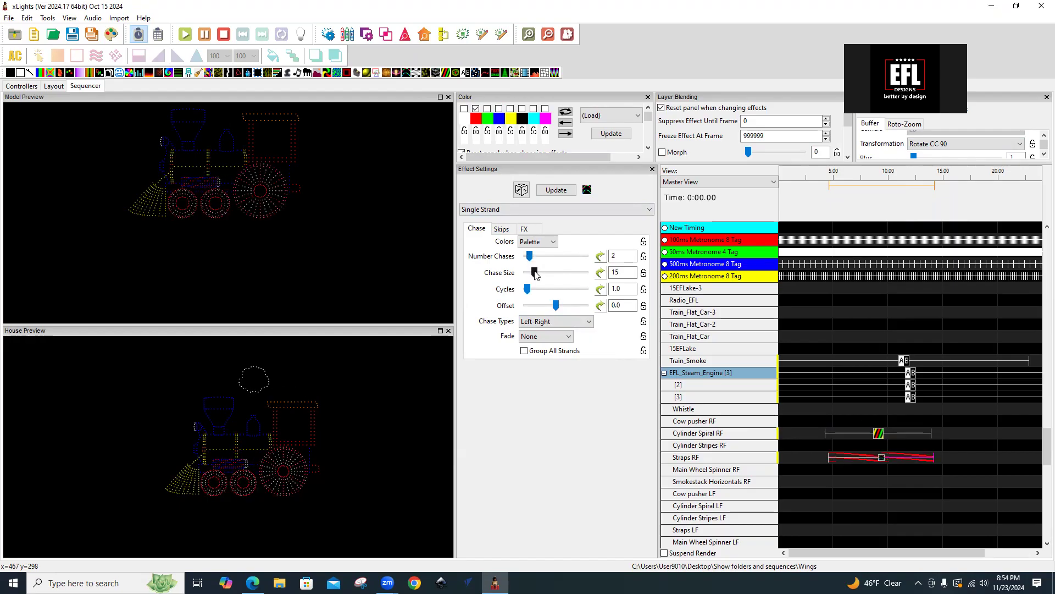
click(539, 341)
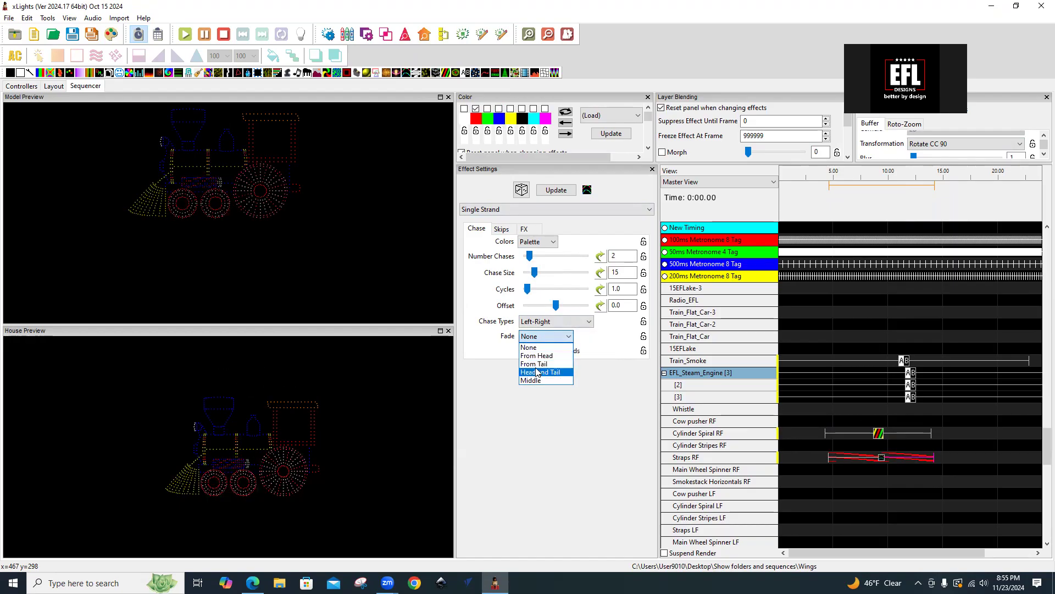
click(534, 363)
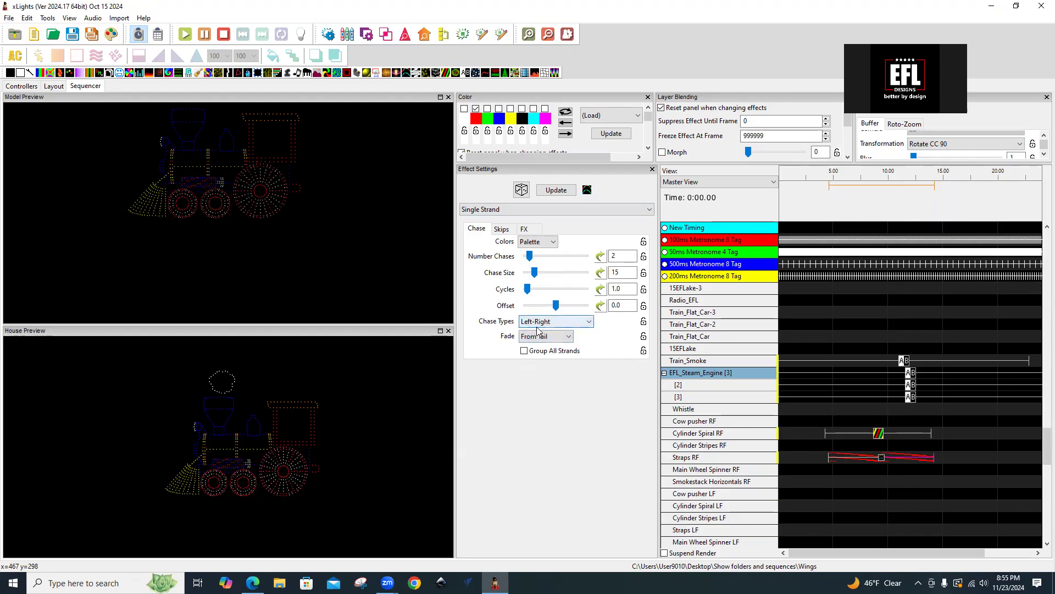
drag(527, 290, 532, 290)
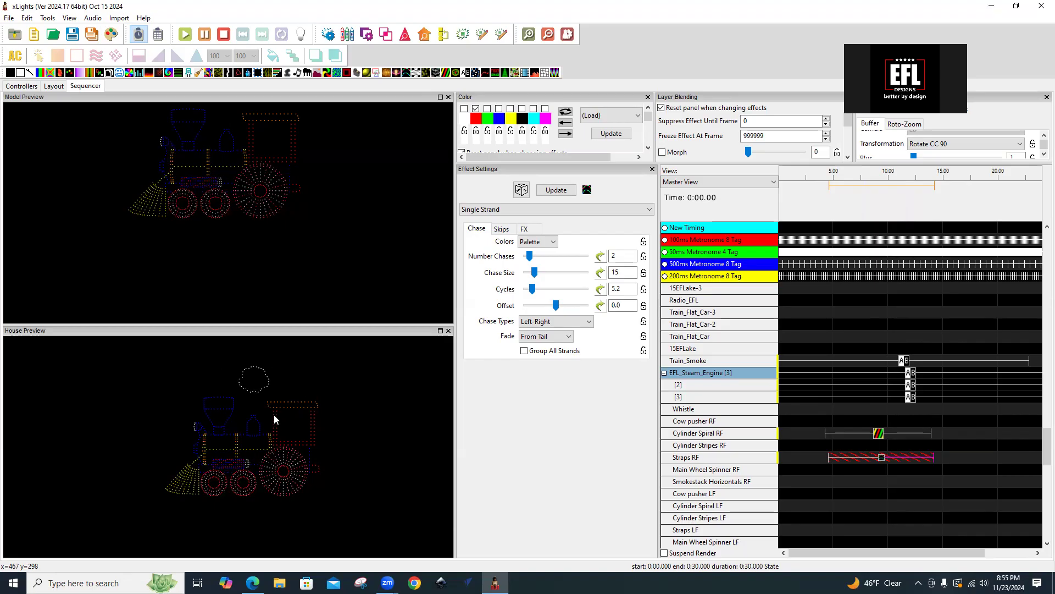
Step: Return to the display layout and select the Train_Flat_Car model directly behind the steam engine
click(53, 87)
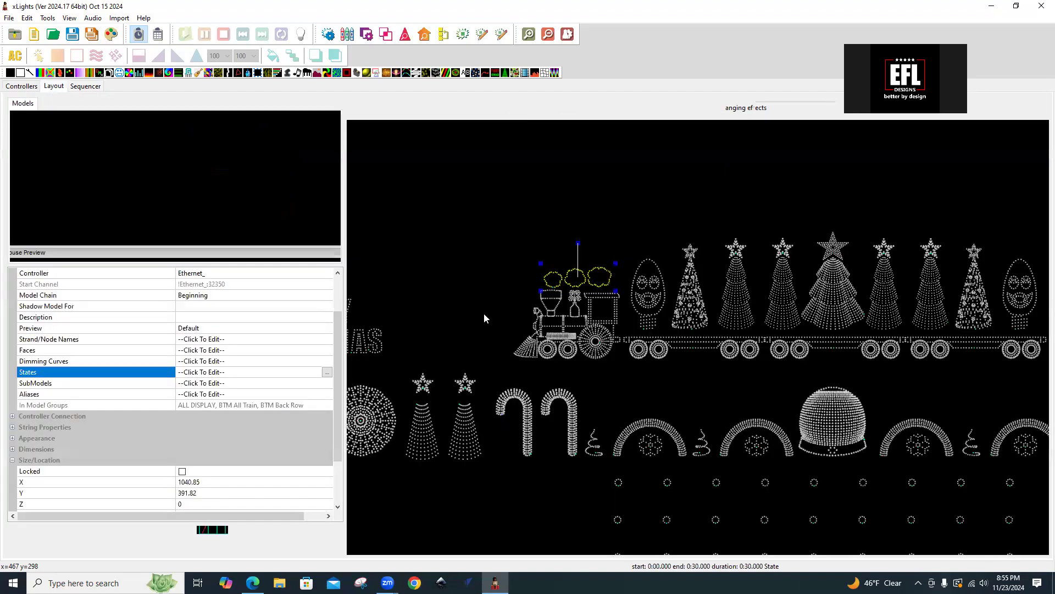
click(698, 346)
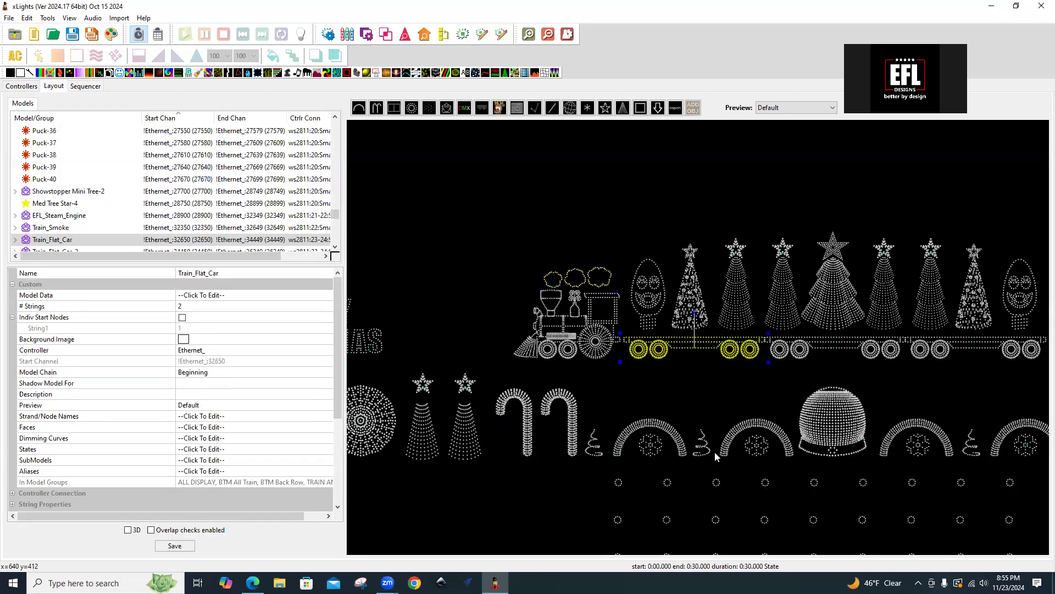